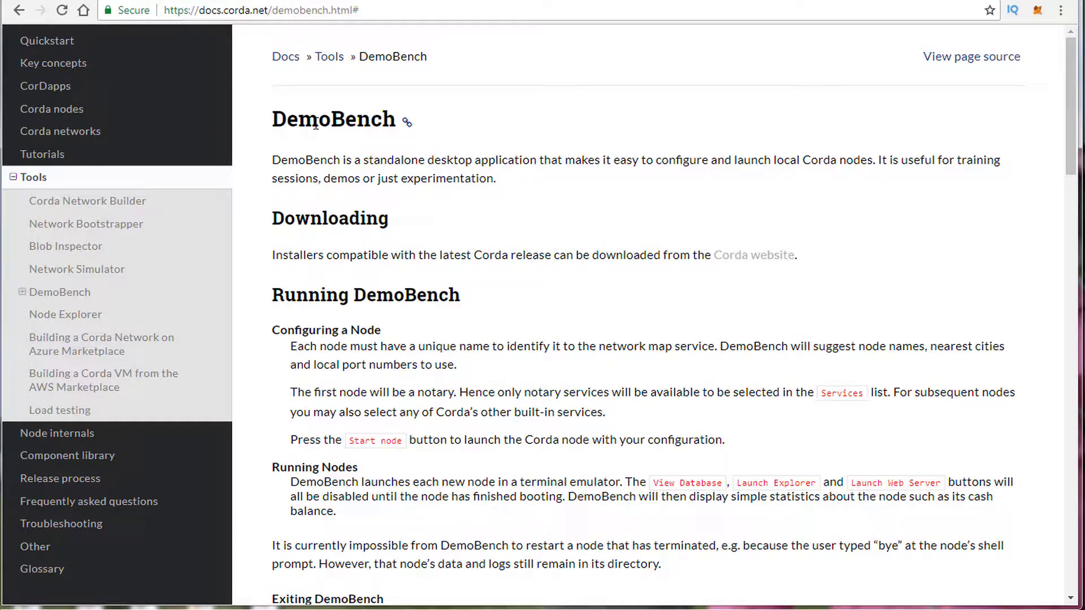
# Step: Open the DemoBench installer download page on the Corda website, starting from the DemoBench documentation
pyautogui.scroll(-7, 486, 170)
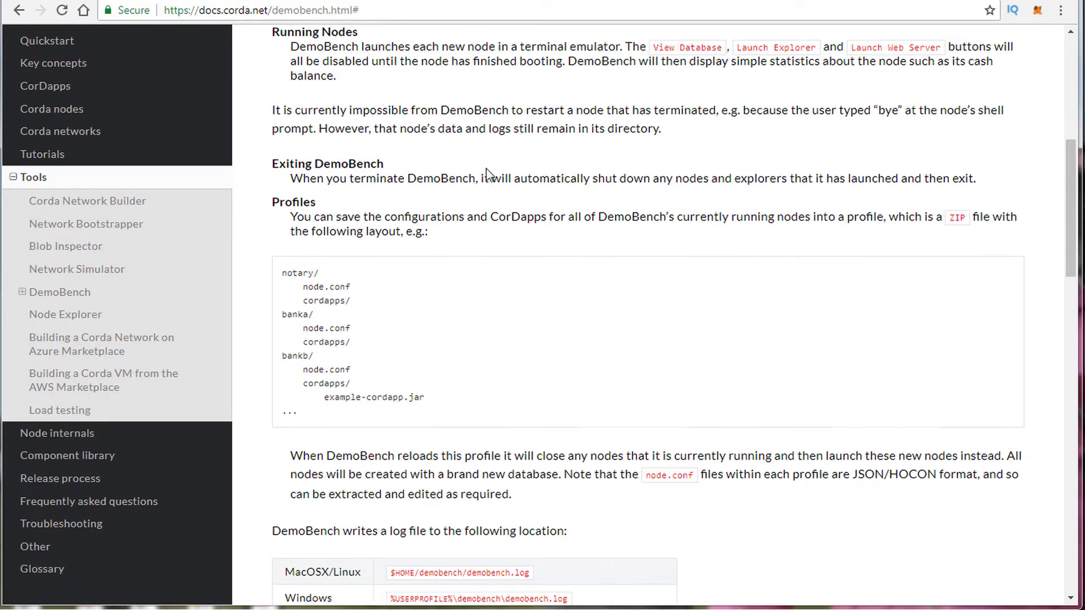
pyautogui.scroll(8, 486, 169)
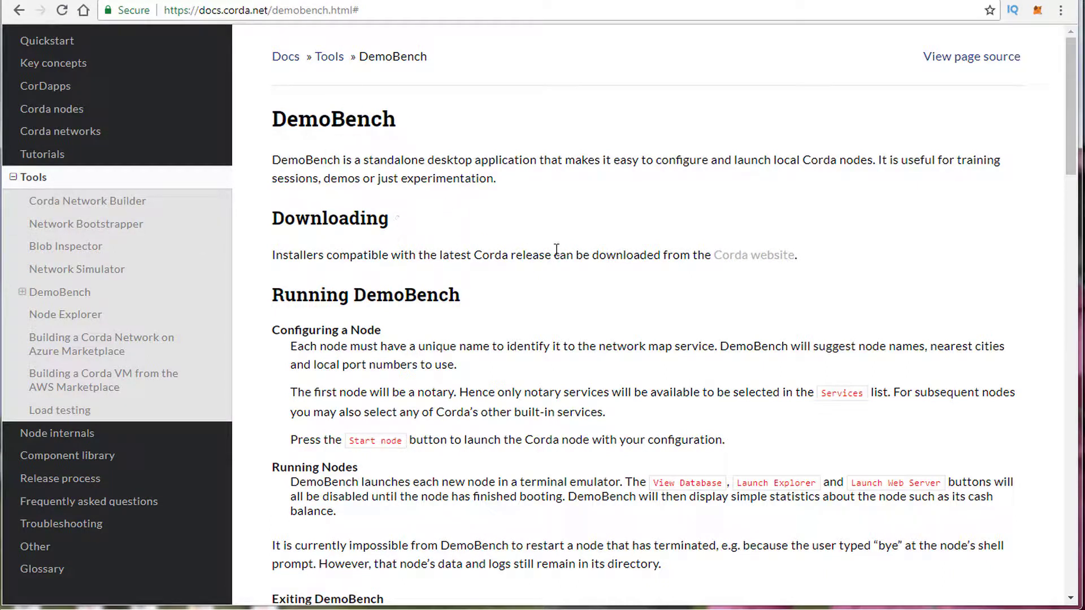
pyautogui.click(777, 255)
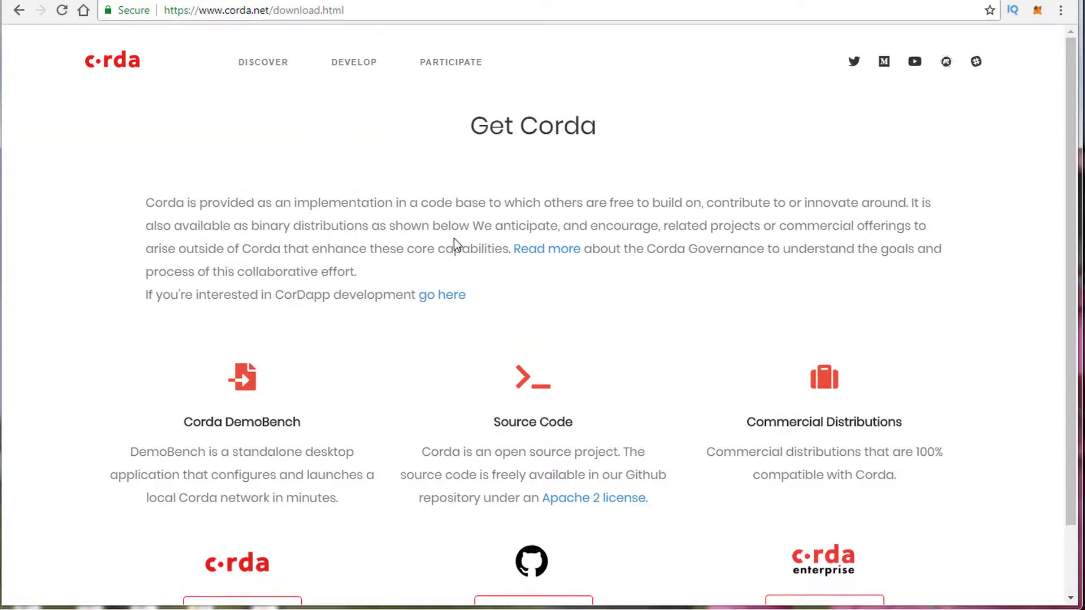
pyautogui.scroll(-2, 268, 320)
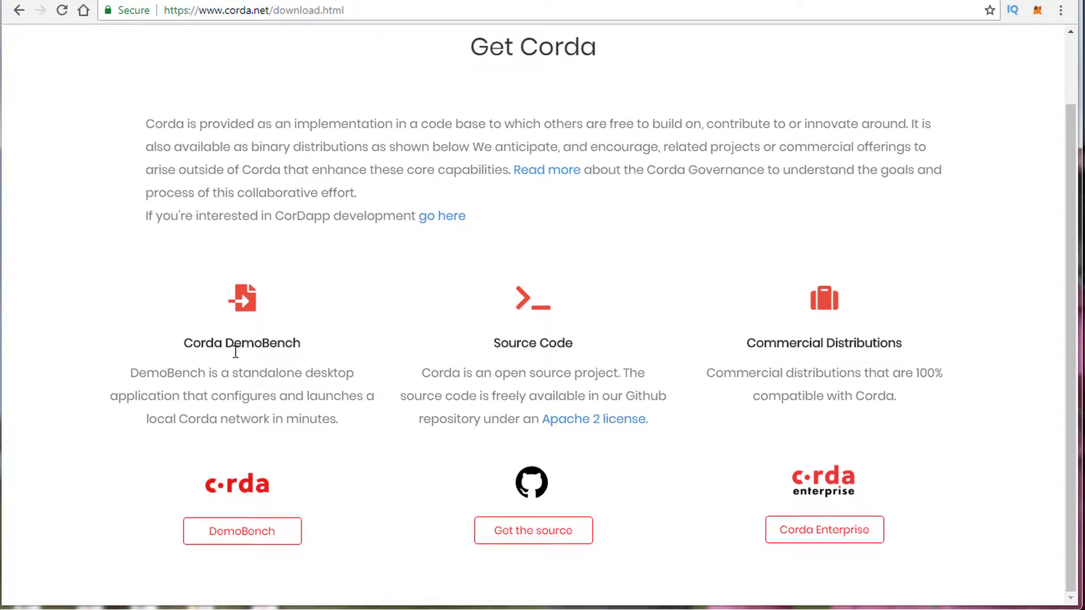
pyautogui.click(237, 528)
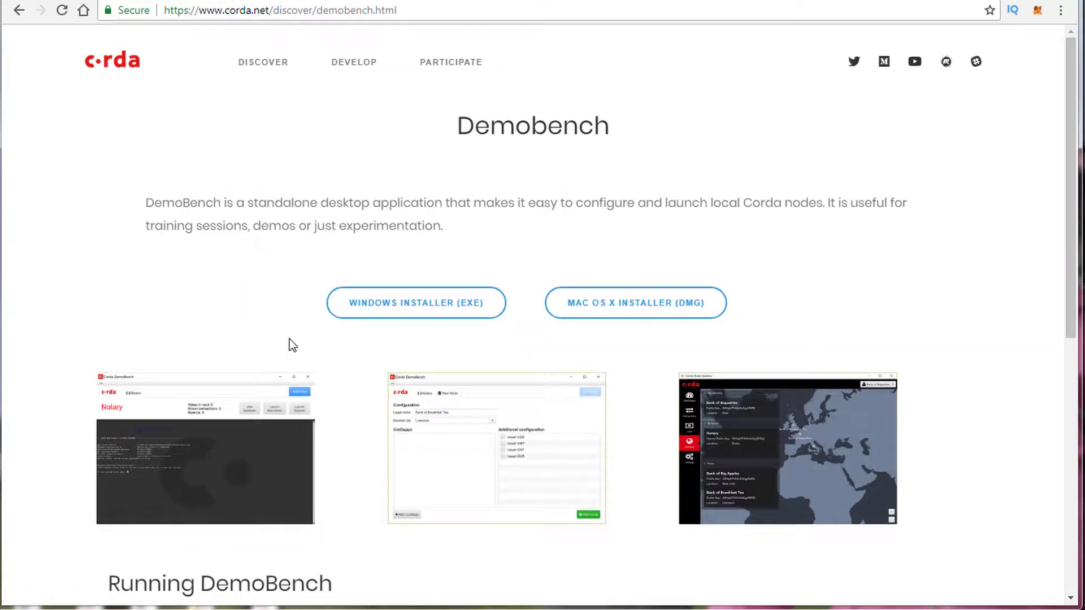
# Step: Review the Windows and Mac installer options and the Running DemoBench instructions on the download page
pyautogui.click(446, 322)
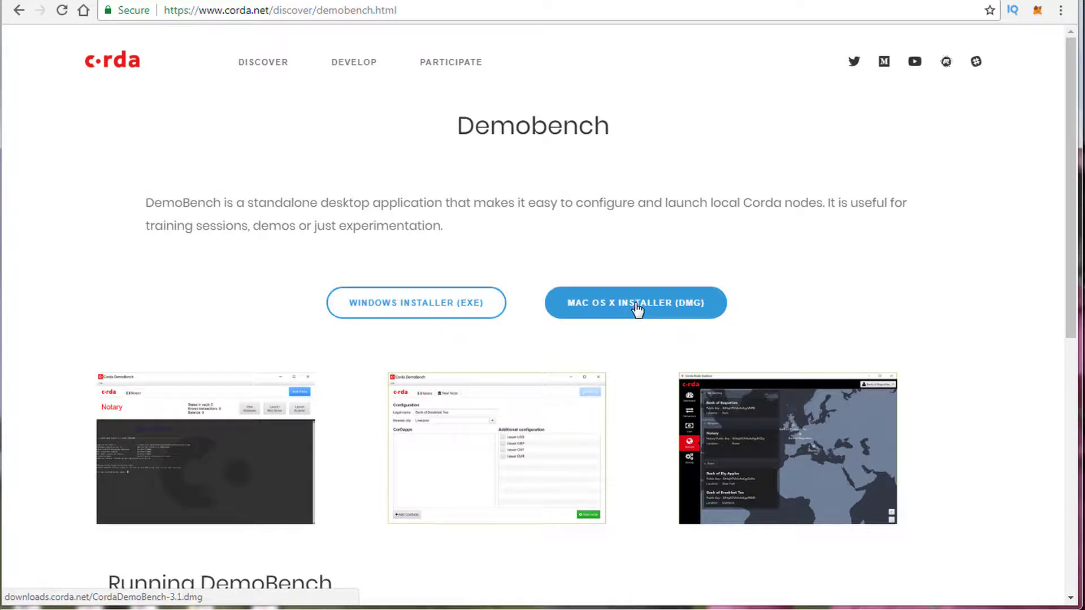
pyautogui.scroll(-1, 283, 231)
pyautogui.scroll(-8, 284, 231)
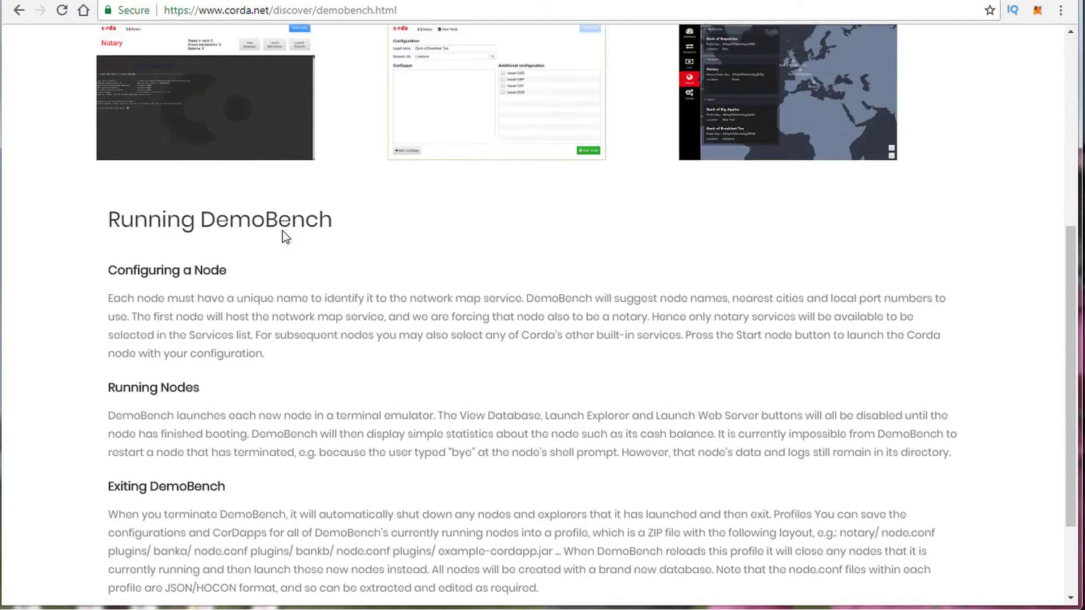
pyautogui.scroll(5, 300, 246)
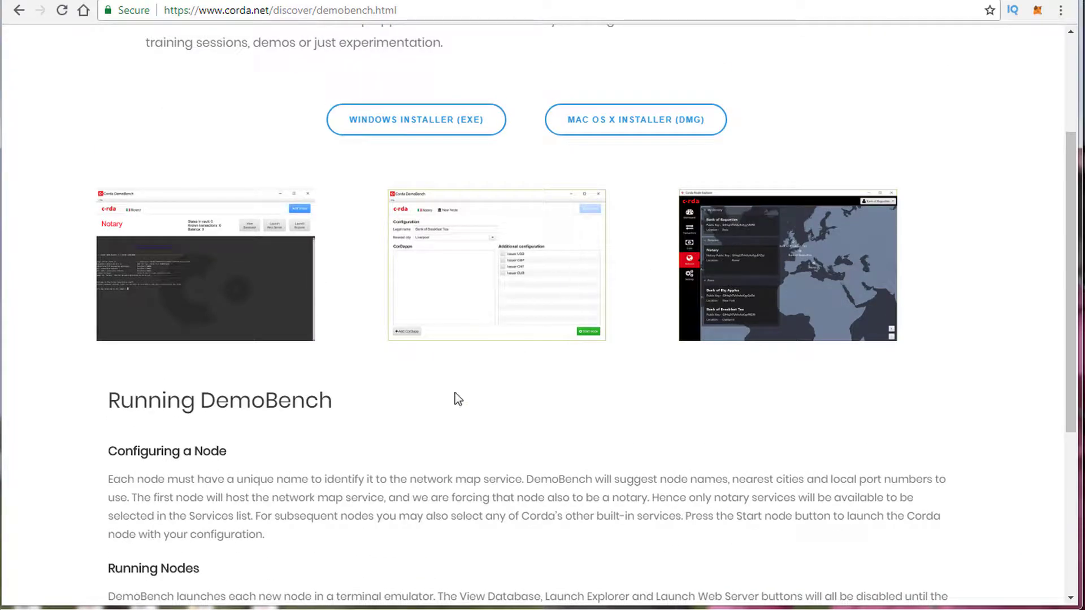
pyautogui.scroll(3, 455, 393)
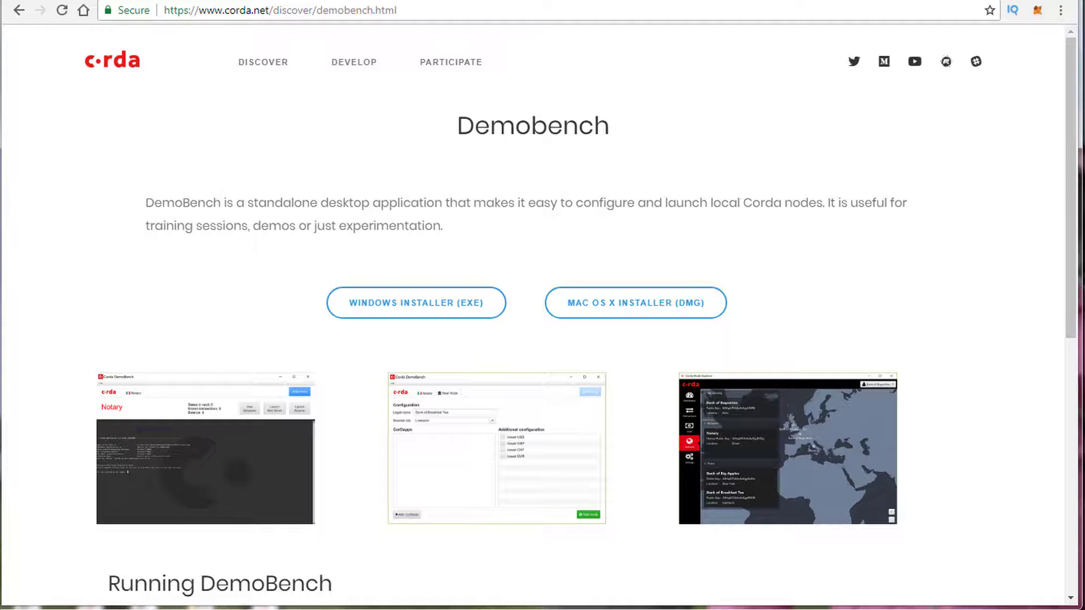
# Step: Launch the installed Corda DemoBench application and fit its window to the screen so the whole node configuration form is visible
pyautogui.press('super')
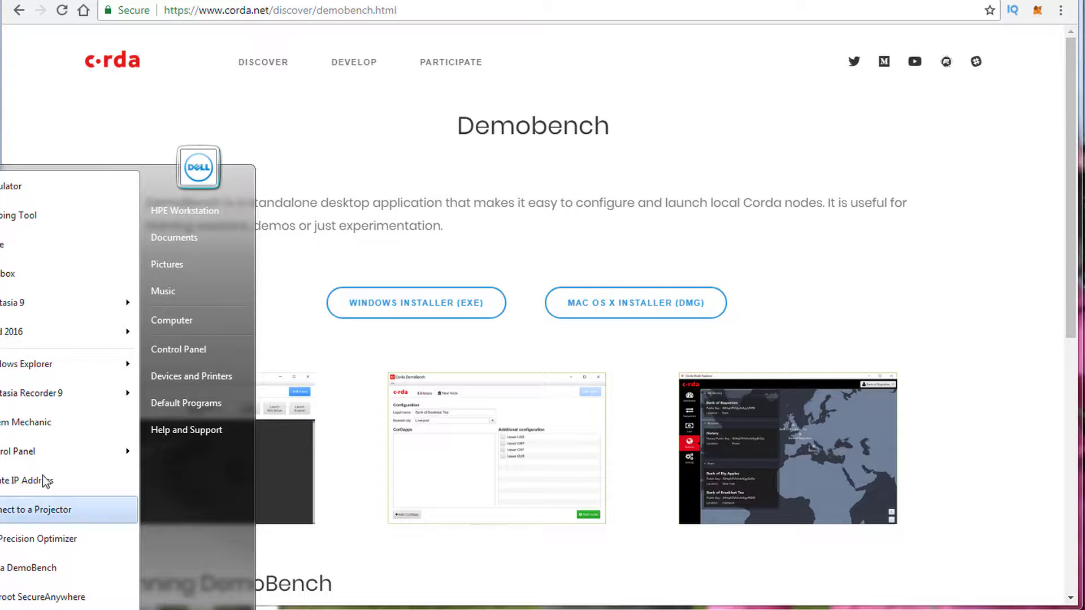
pyautogui.click(29, 568)
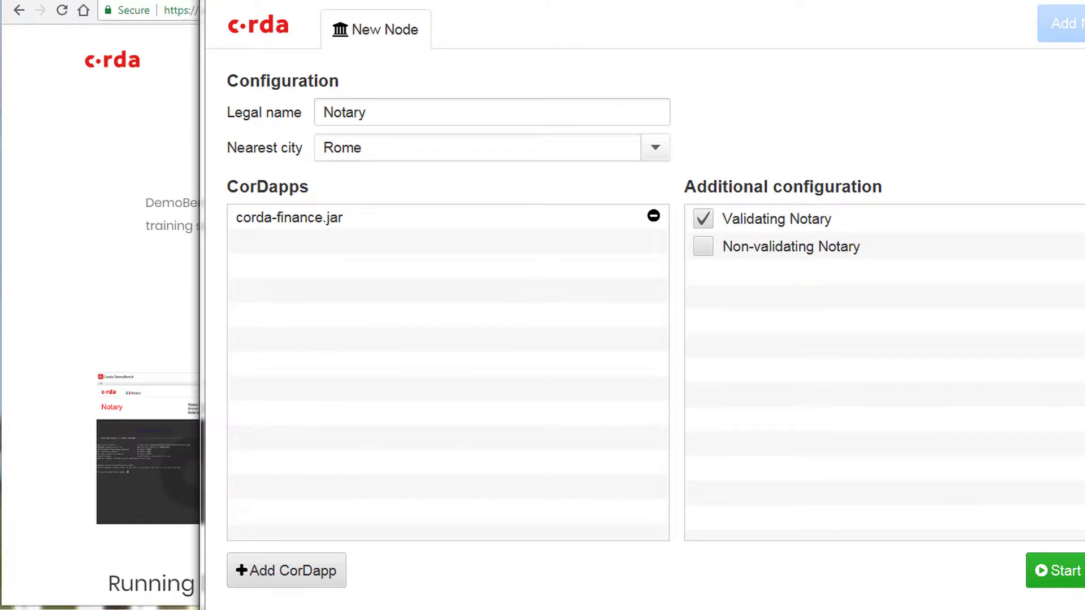
pyautogui.moveTo(663, 0); pyautogui.dragTo(466, 21)
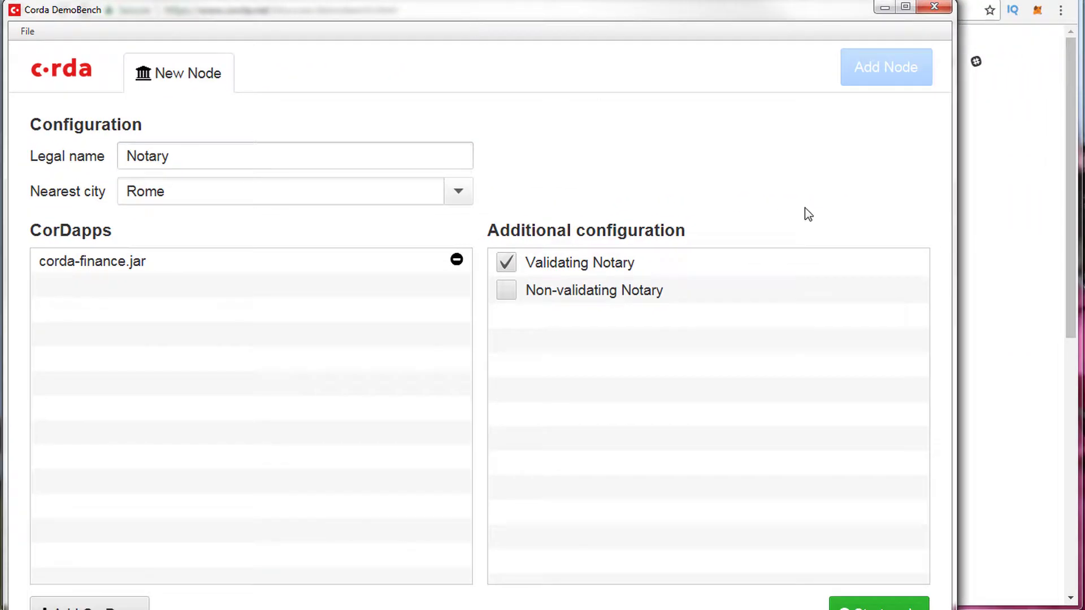
pyautogui.moveTo(954, 257); pyautogui.dragTo(1080, 244)
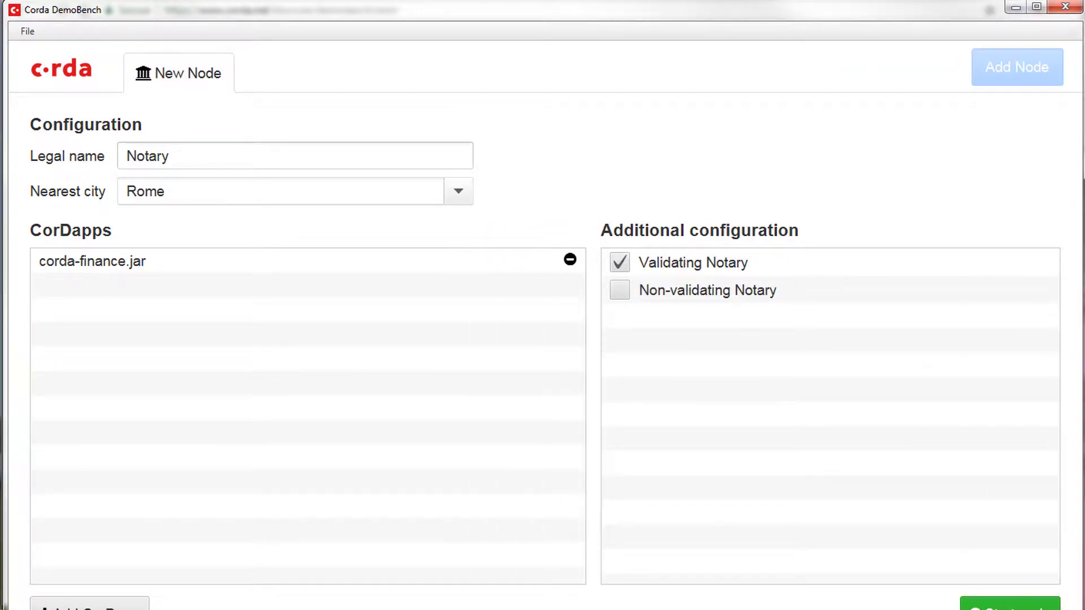
pyautogui.moveTo(619, 609); pyautogui.dragTo(618, 603)
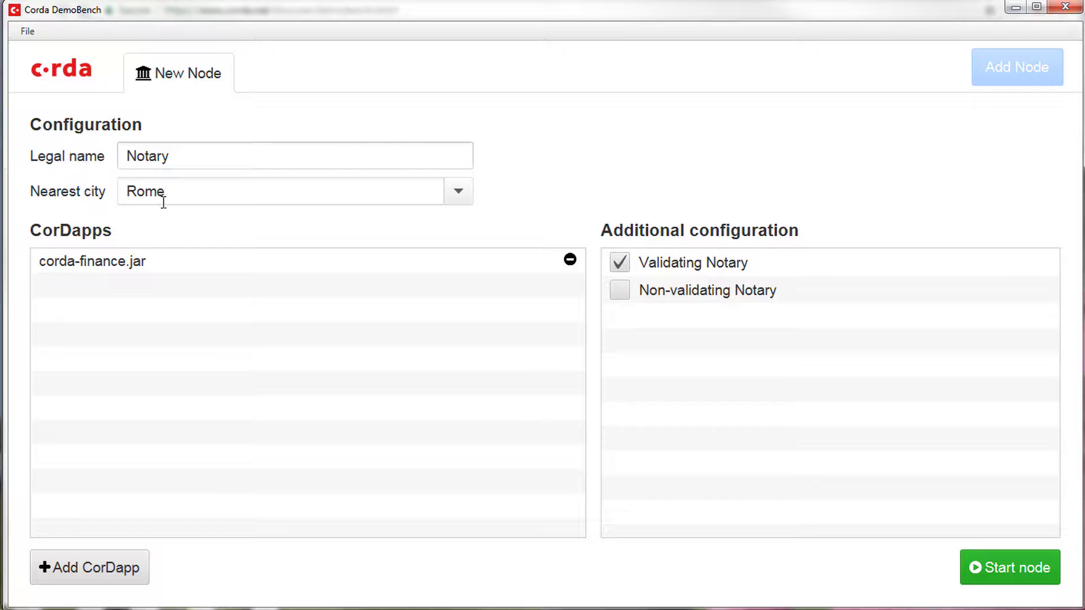
# Step: Start the first node as Notary, keeping the suggested name, city, CorDapp and validating notary configuration
pyautogui.click(107, 260)
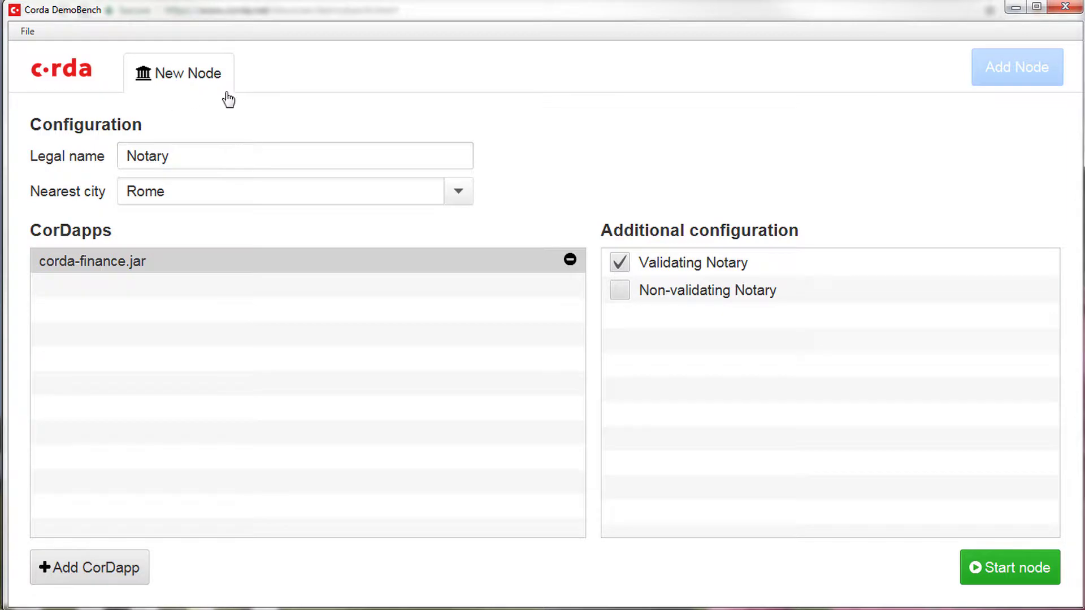
pyautogui.click(193, 157)
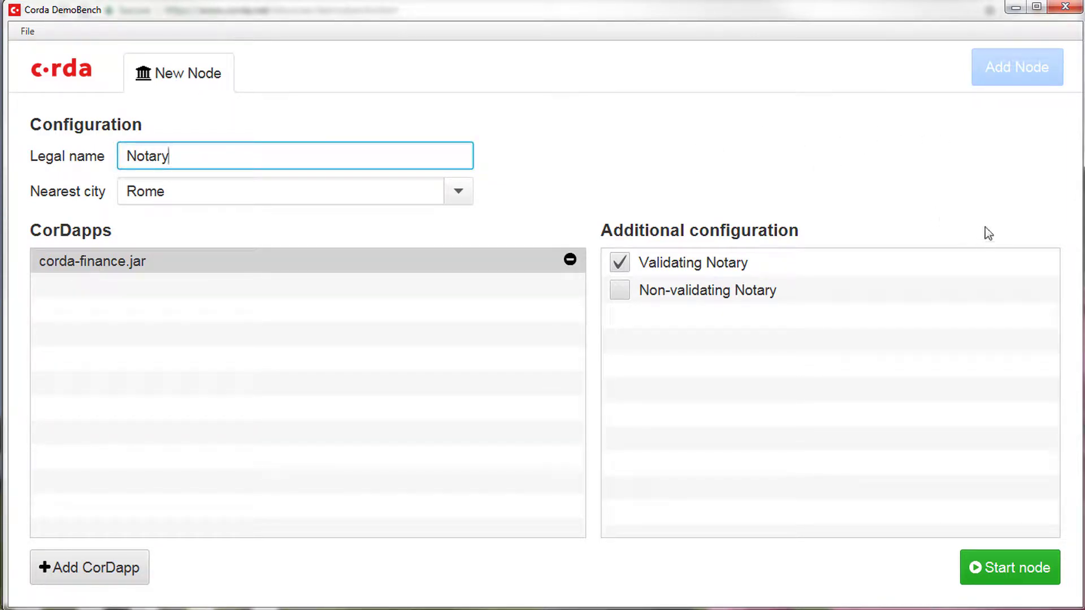
pyautogui.click(1017, 580)
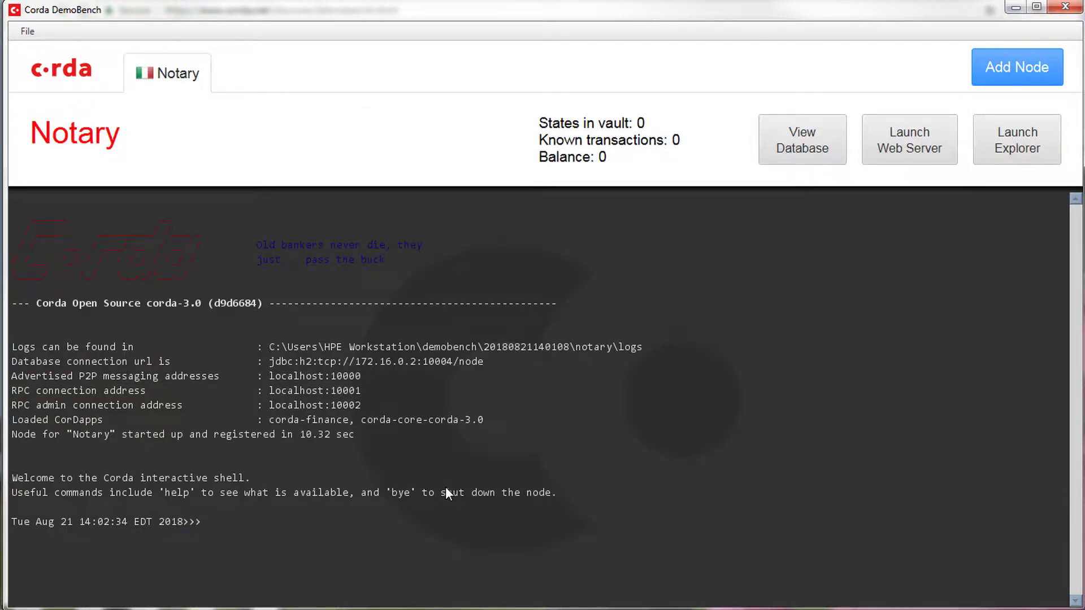
# Step: List the available commands with help and the JVM subcommands with jvm in the Notary node's shell
pyautogui.write('help')
pyautogui.press('Return')
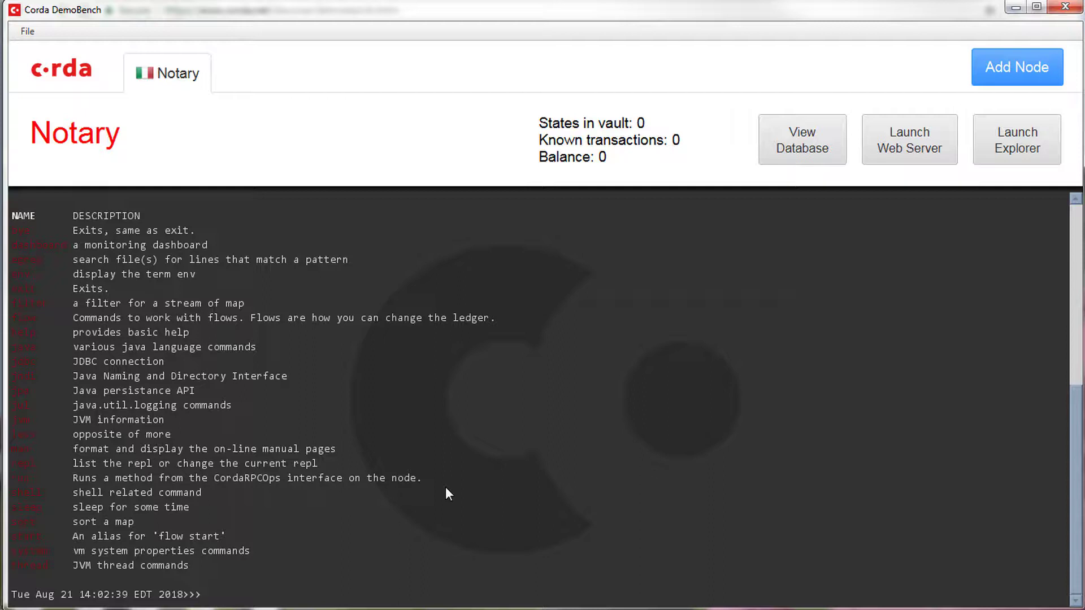
pyautogui.write('jvm')
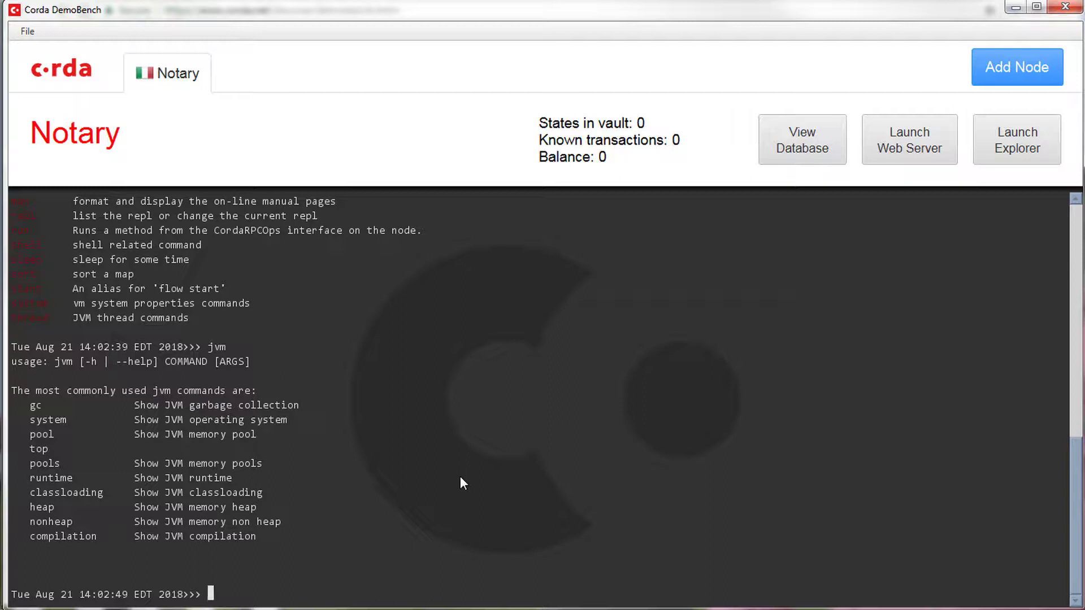
# Step: Query the Notary node's JVM runtime and memory pools by running jvm runtime and jvm pools in its shell
pyautogui.write('jvm runtime')
pyautogui.press('Return')
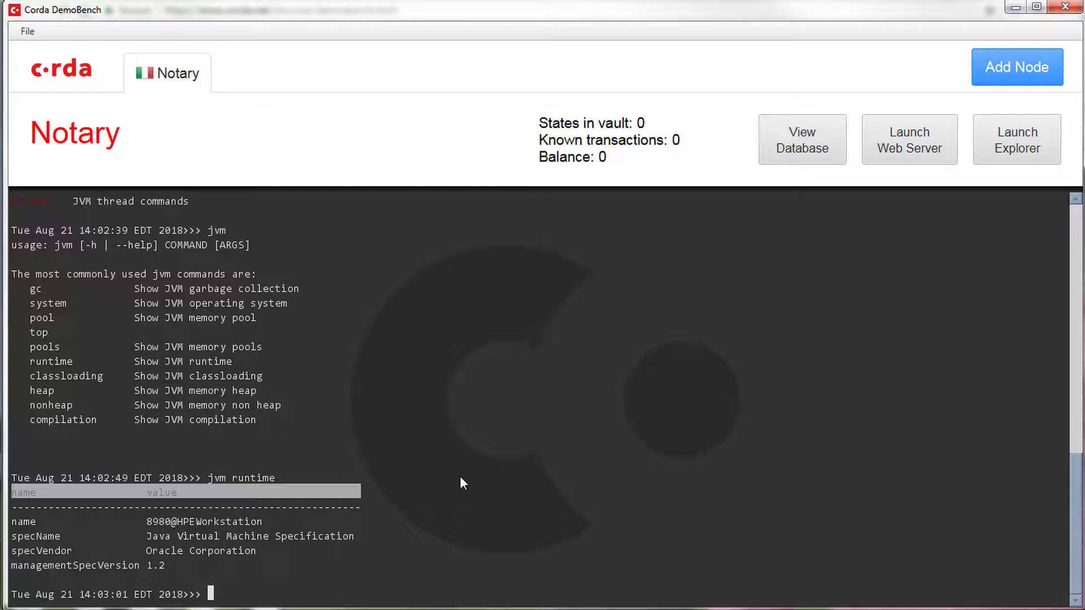
pyautogui.press('Up')
pyautogui.press('BackSpace')
pyautogui.press('BackSpace')
pyautogui.press('BackSpace')
pyautogui.press('BackSpace')
pyautogui.press('BackSpace')
pyautogui.press('BackSpace')
pyautogui.press('BackSpace')
pyautogui.write('pools')
pyautogui.press('Return')
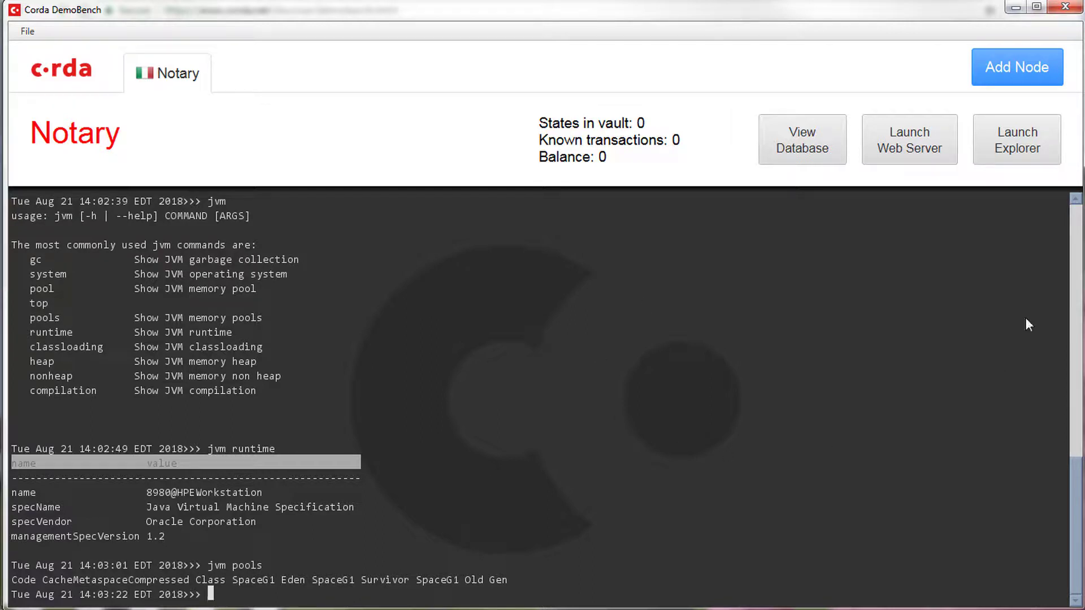
# Step: Add a second node with the legal name Friendly Bank of NYC
pyautogui.click(1057, 68)
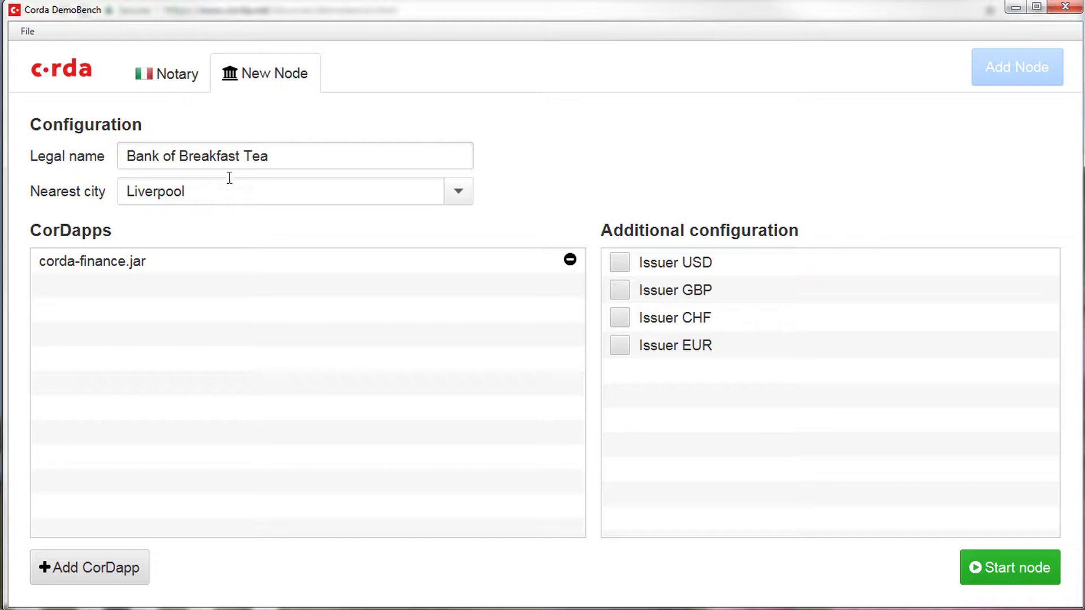
pyautogui.moveTo(296, 150); pyautogui.dragTo(102, 140)
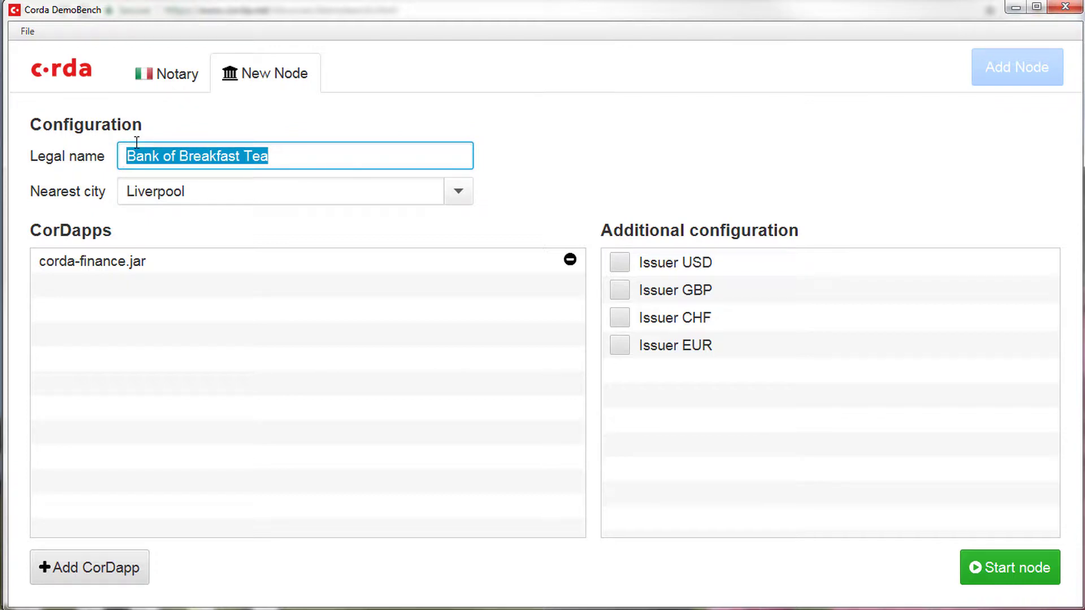
pyautogui.write('Friendl')
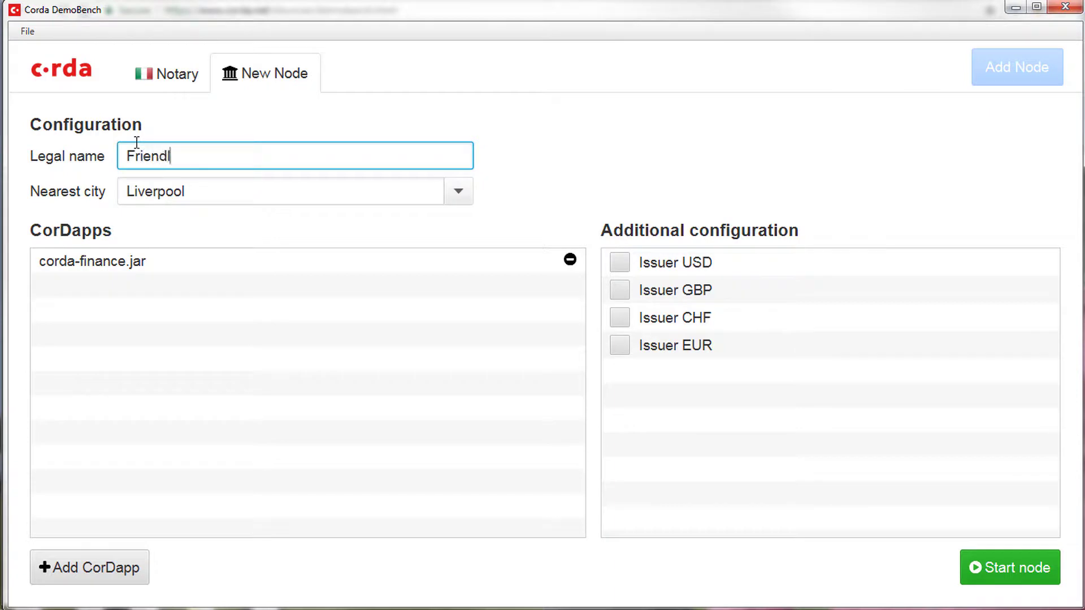
pyautogui.write('y Bank of NYC')
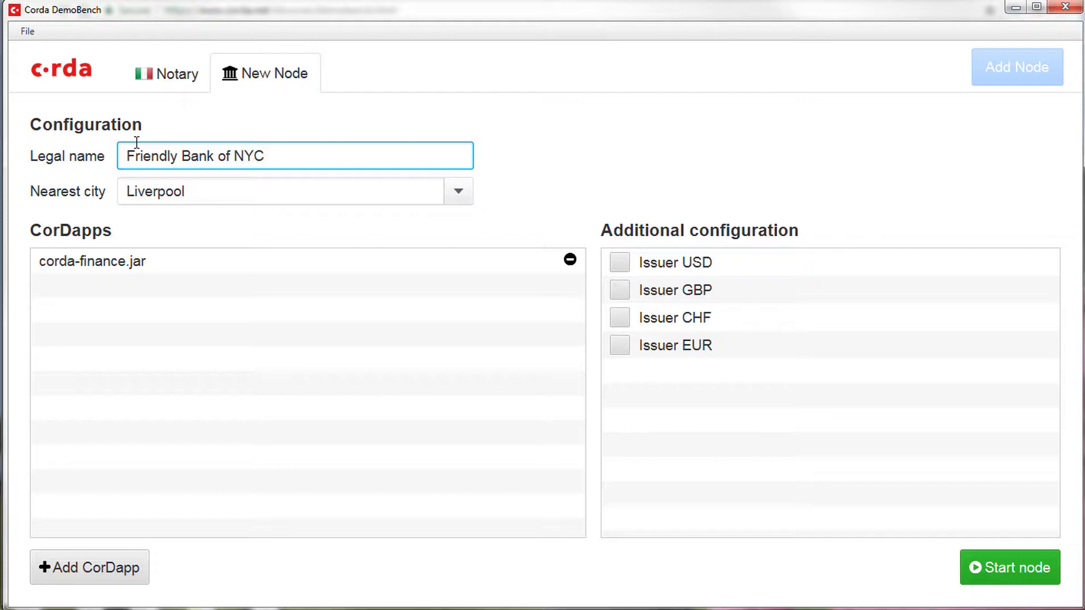
# Step: Set the new bank node's nearest city to New York
pyautogui.press('Tab')
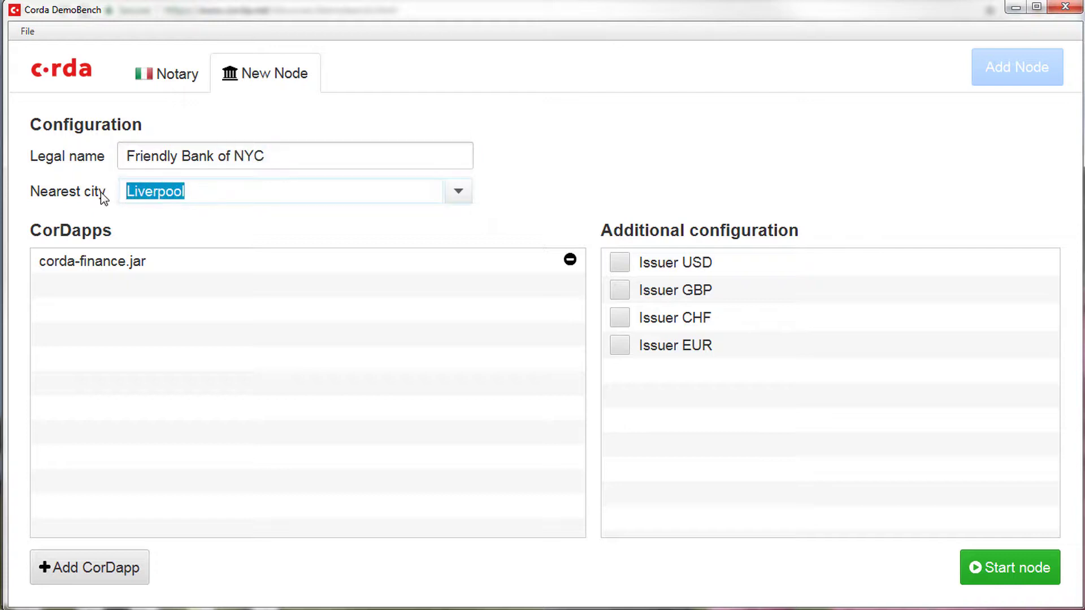
pyautogui.write('NYC')
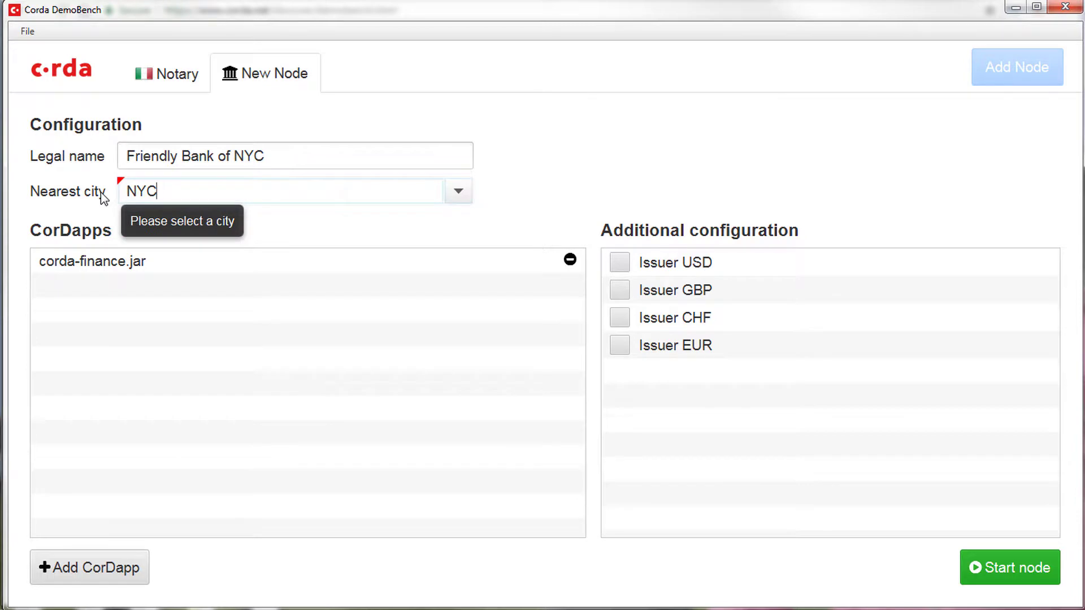
pyautogui.press('BackSpace')
pyautogui.press('BackSpace')
pyautogui.write('ew')
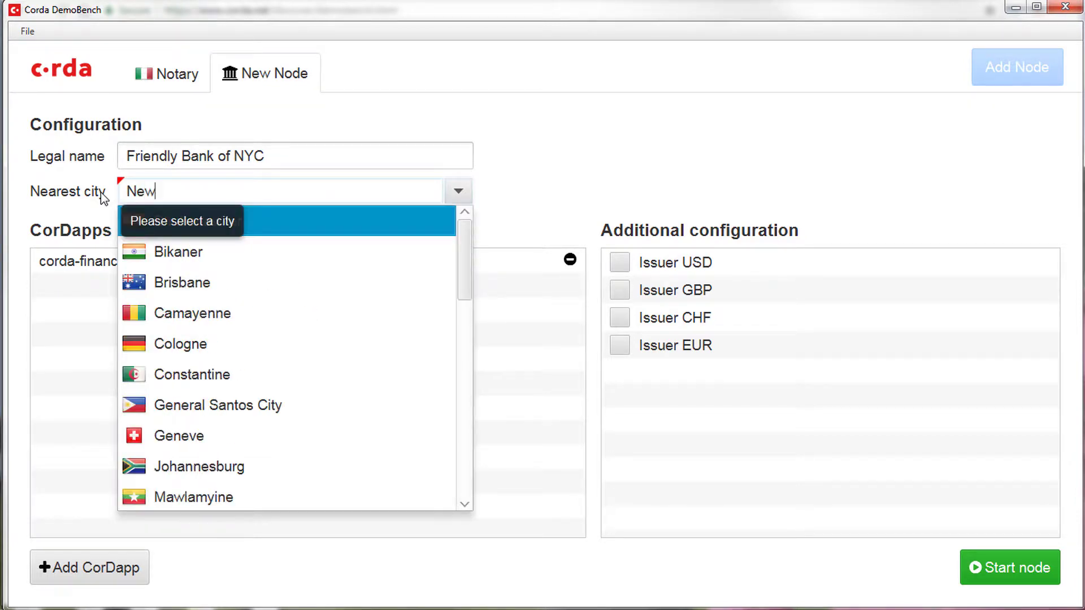
pyautogui.click(161, 316)
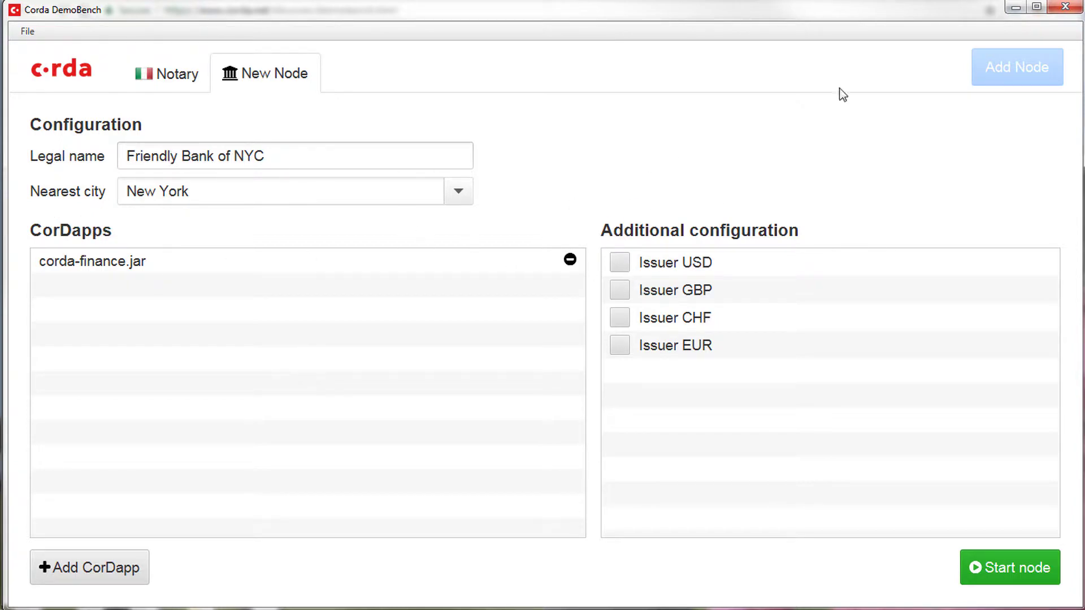
# Step: Enable Issuer USD and Issuer EUR for the bank node and start it
pyautogui.click(620, 264)
pyautogui.click(625, 356)
pyautogui.click(1011, 582)
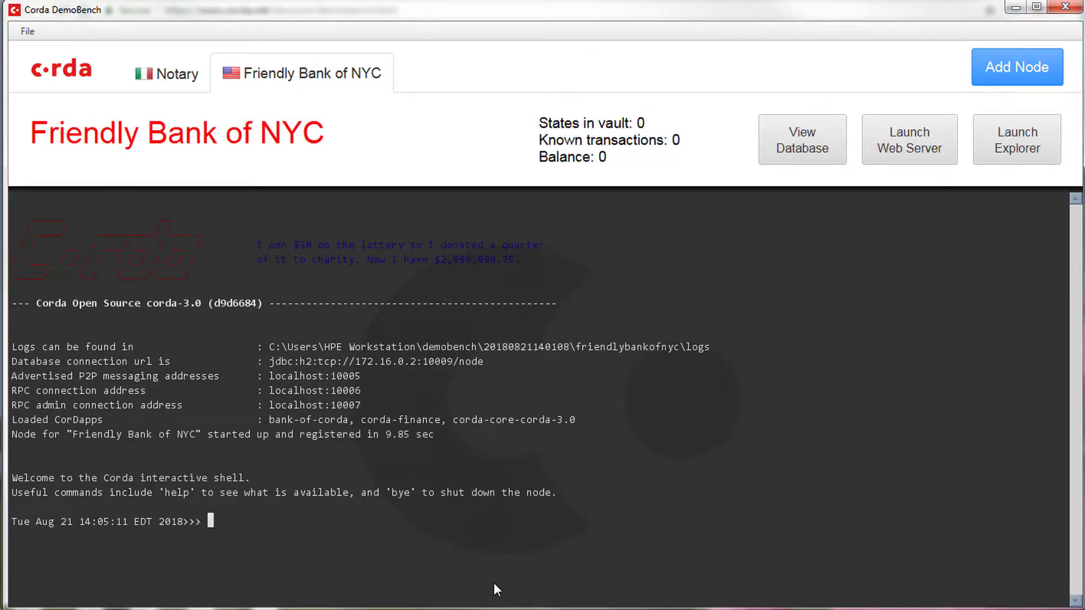
# Step: List the JVM subcommands with jvm and query the runtime with jvm runtime in the Friendly Bank of NYC shell
pyautogui.write('jvm')
pyautogui.press('Return')
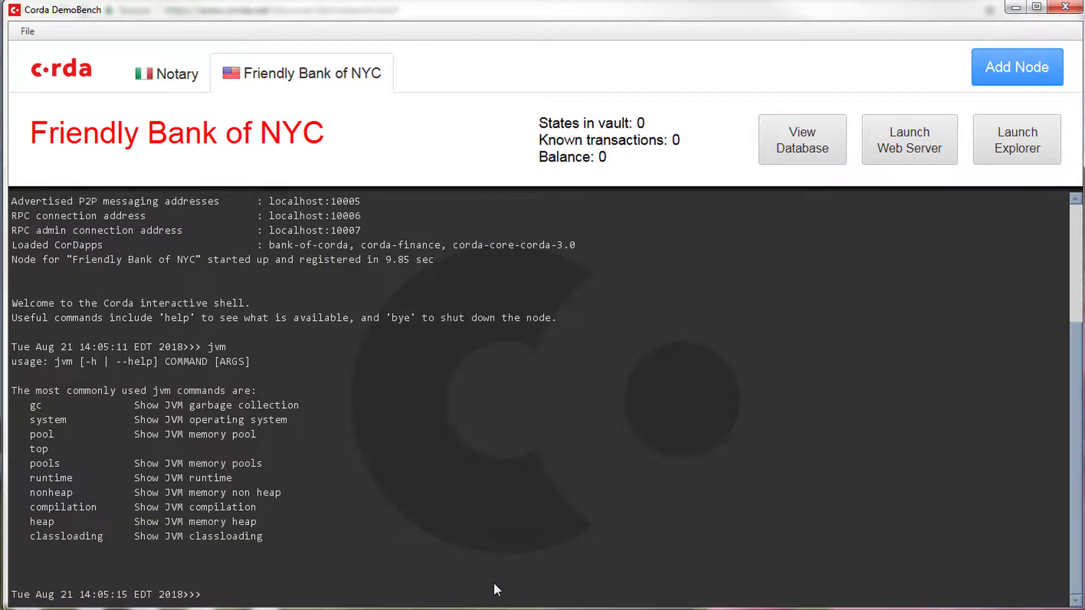
pyautogui.write('jvm runtime')
pyautogui.press('Return')
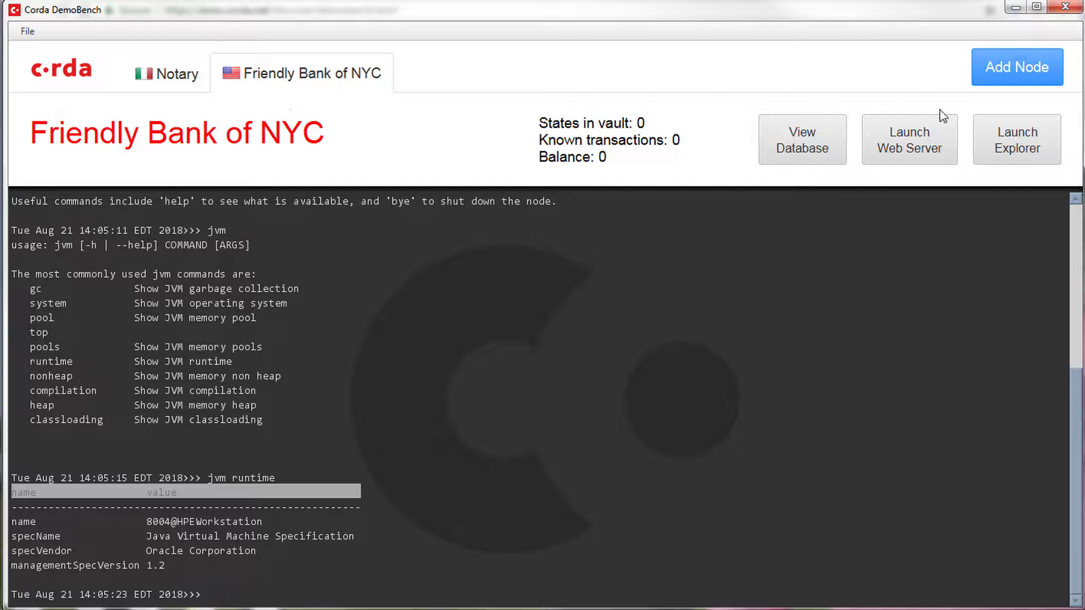
# Step: Compare the Notary and Friendly Bank of NYC nodes by switching between them, ending on the Notary node
pyautogui.click(169, 79)
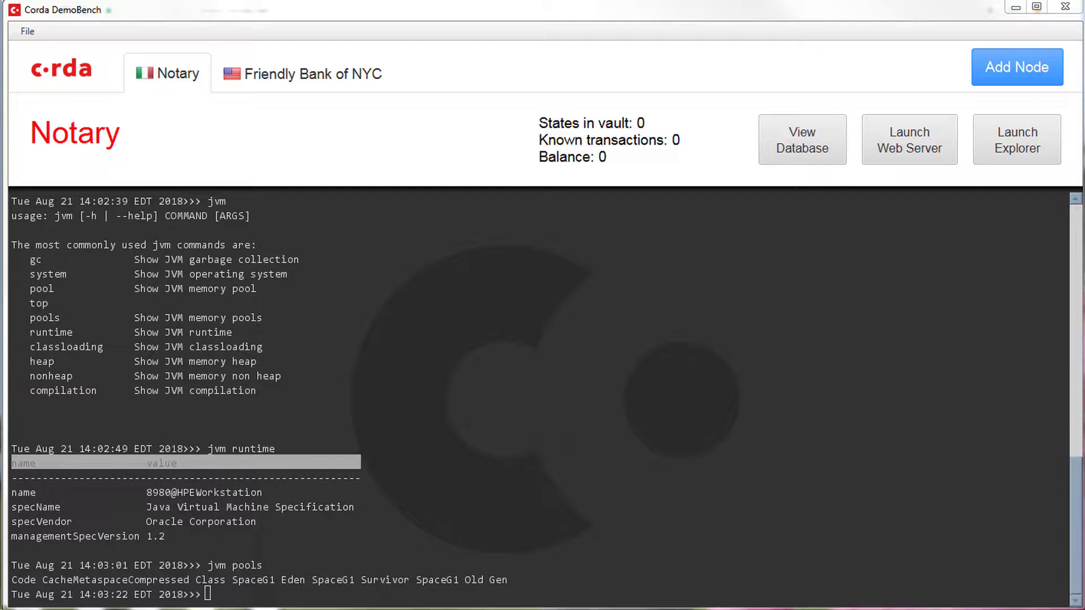
pyautogui.click(339, 86)
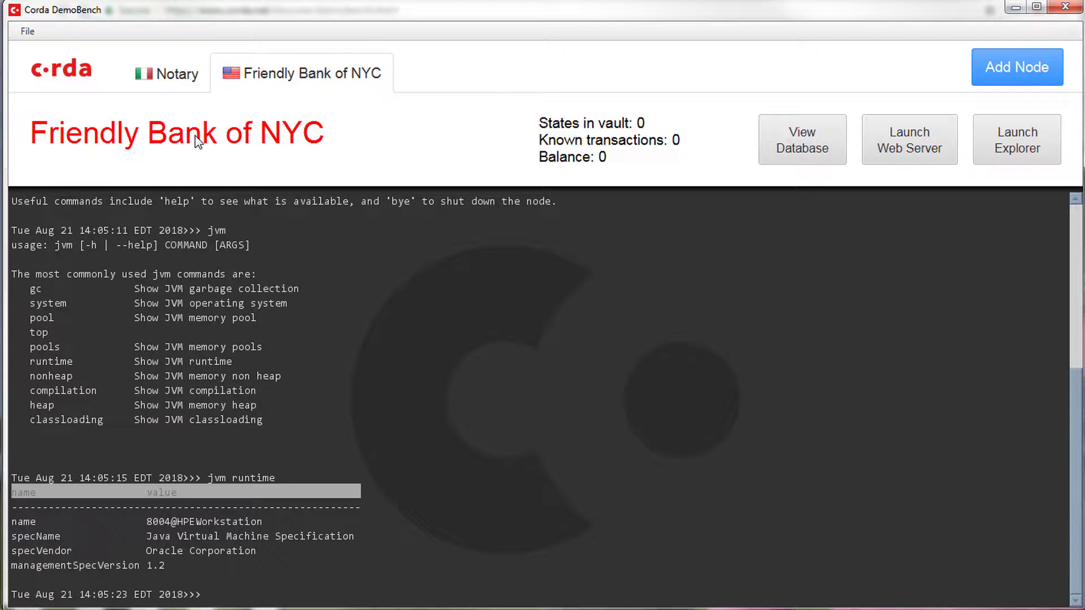
pyautogui.click(196, 92)
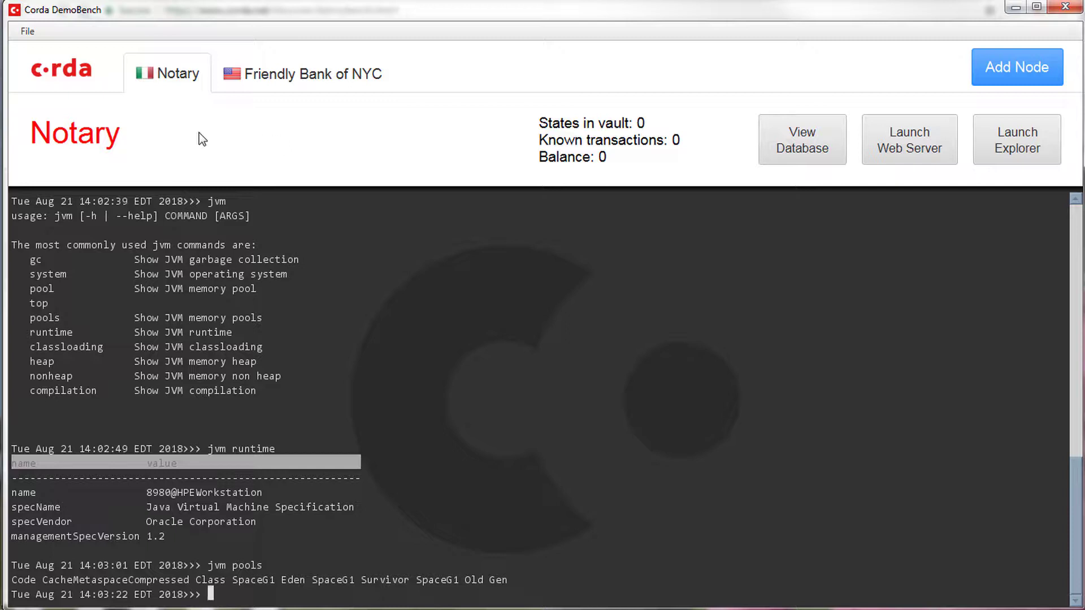
# Step: Add a new node with the legal name Friendly Bank of Singapore
pyautogui.click(373, 71)
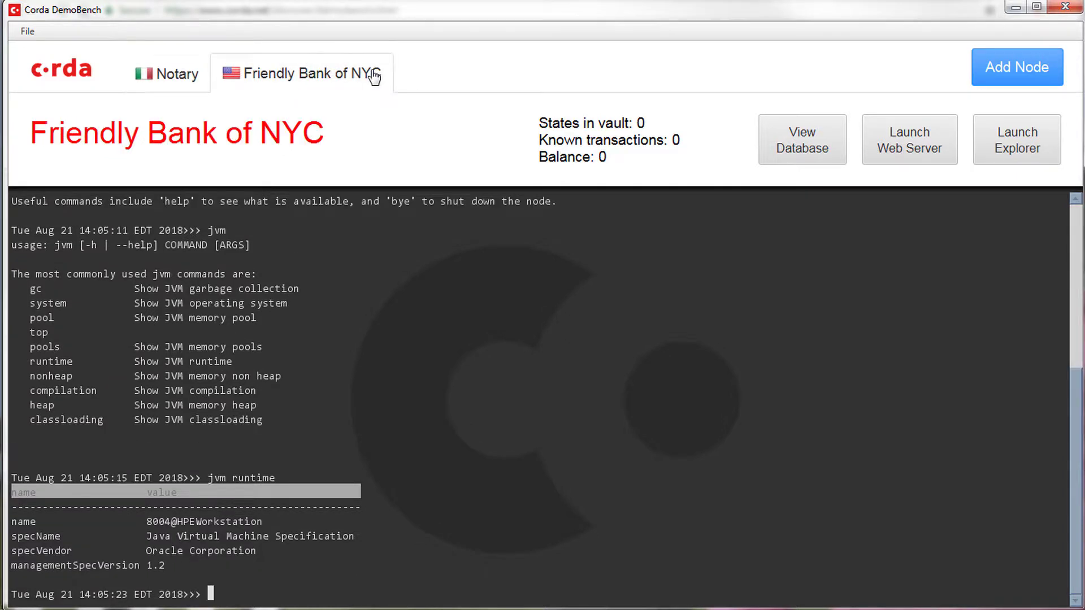
pyautogui.click(1030, 77)
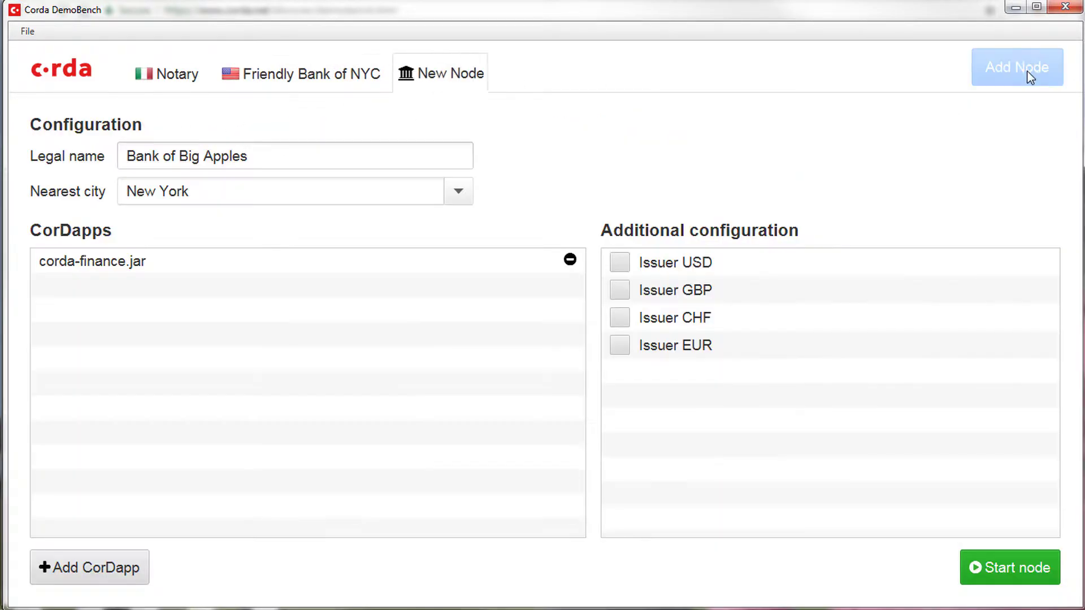
pyautogui.tripleClick(316, 159)
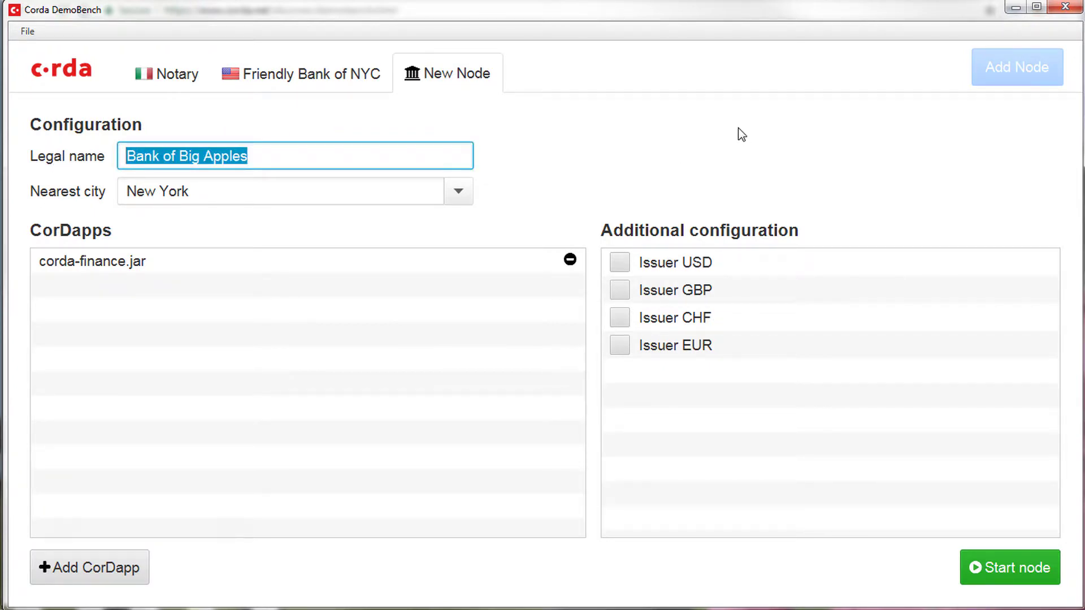
pyautogui.write('Bank of')
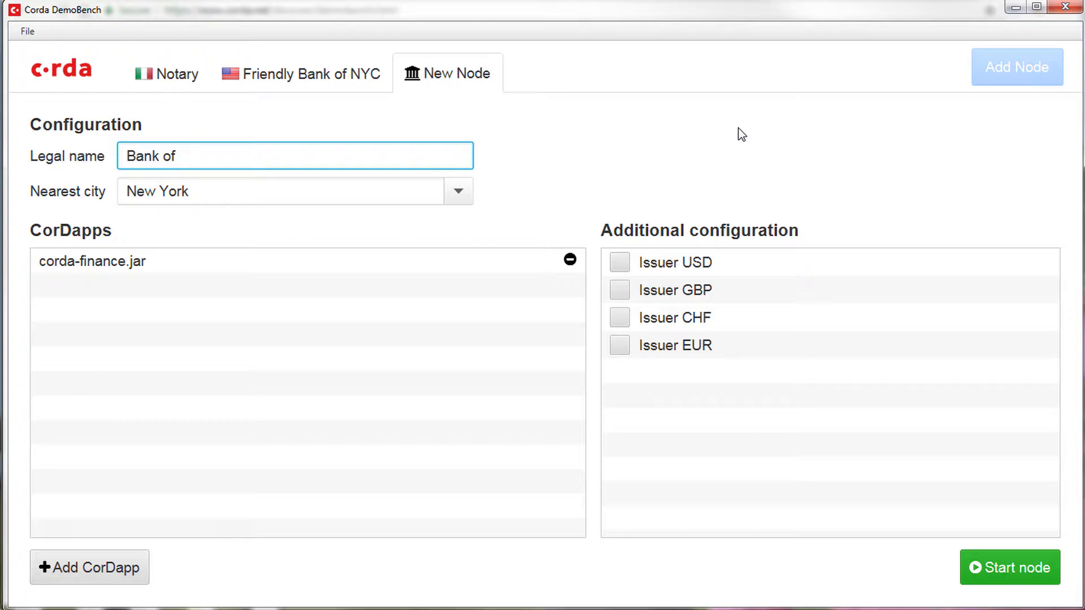
pyautogui.write('Singapore')
pyautogui.click(197, 190)
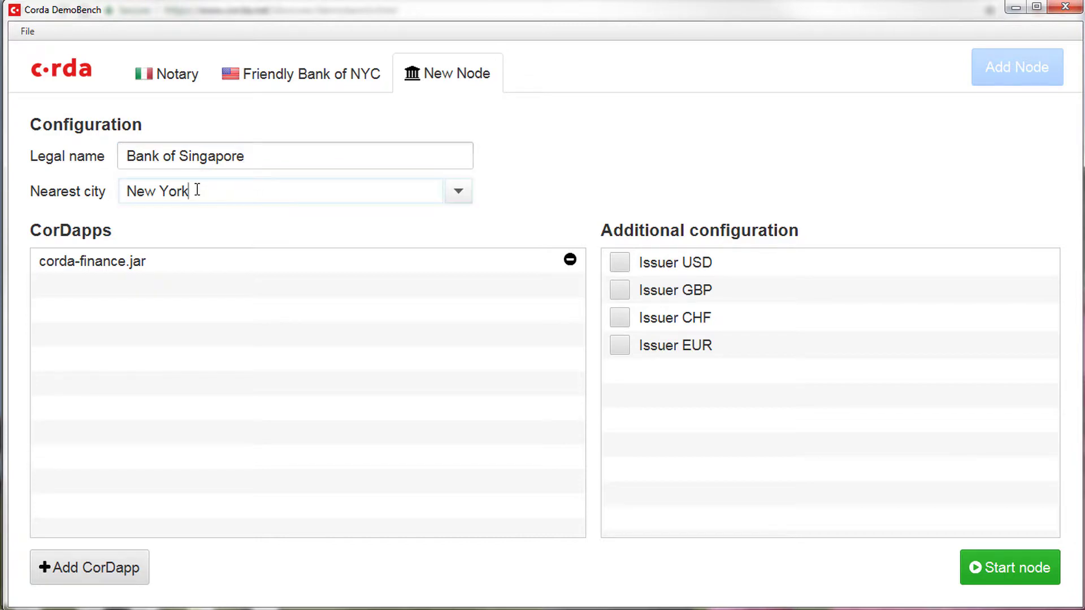
pyautogui.click(128, 156)
pyautogui.write('Friendly')
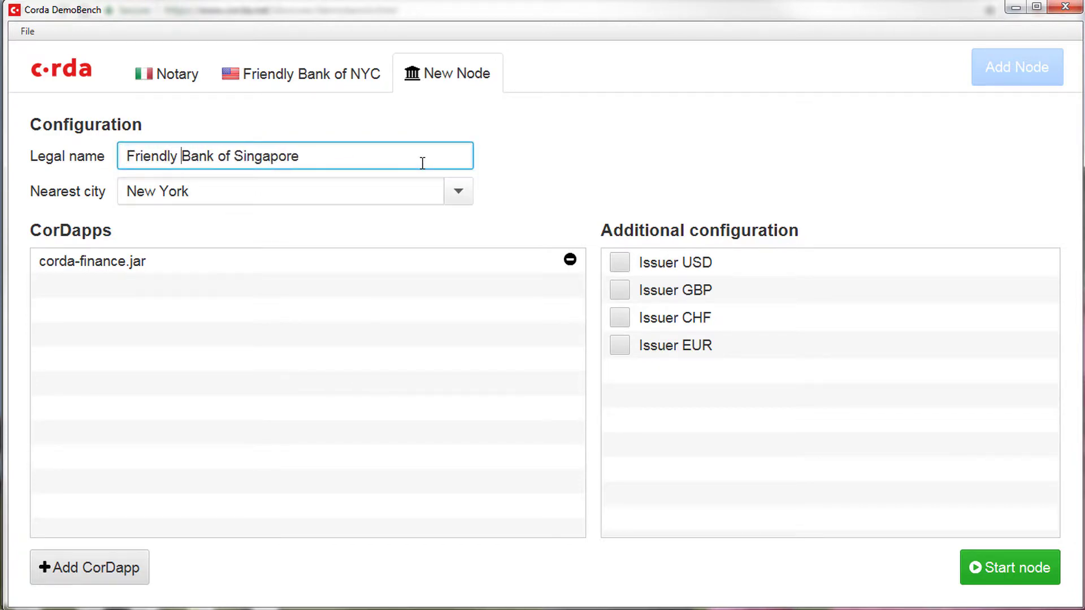
# Step: Set the new node's nearest city to Singapore
pyautogui.click(235, 194)
pyautogui.press('BackSpace')
pyautogui.press('BackSpace')
pyautogui.press('BackSpace')
pyautogui.press('BackSpace')
pyautogui.press('BackSpace')
pyautogui.press('BackSpace')
pyautogui.press('BackSpace')
pyautogui.press('BackSpace')
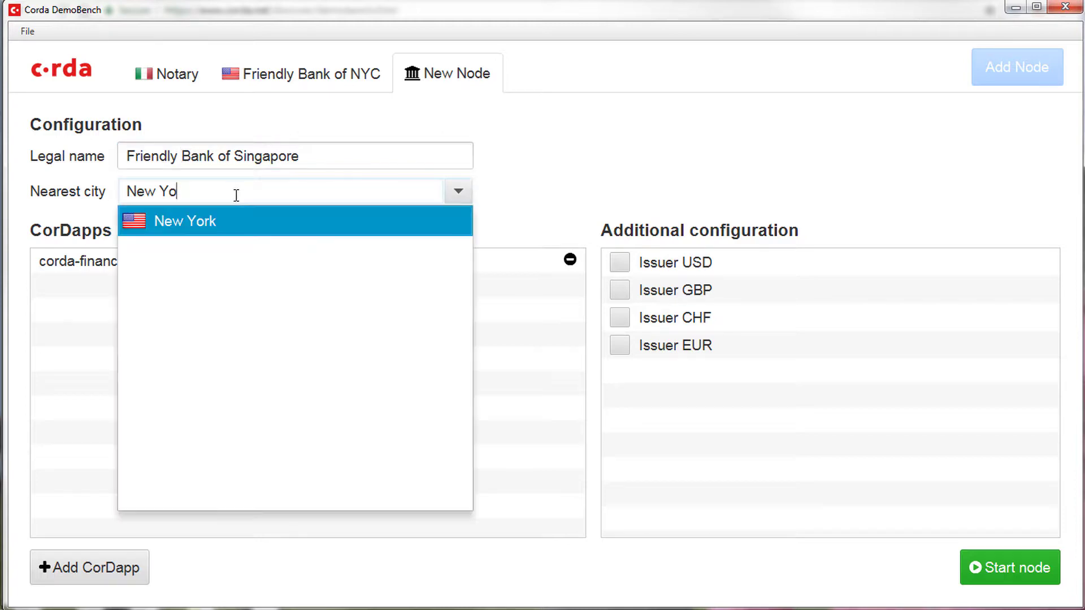
pyautogui.write('Sing')
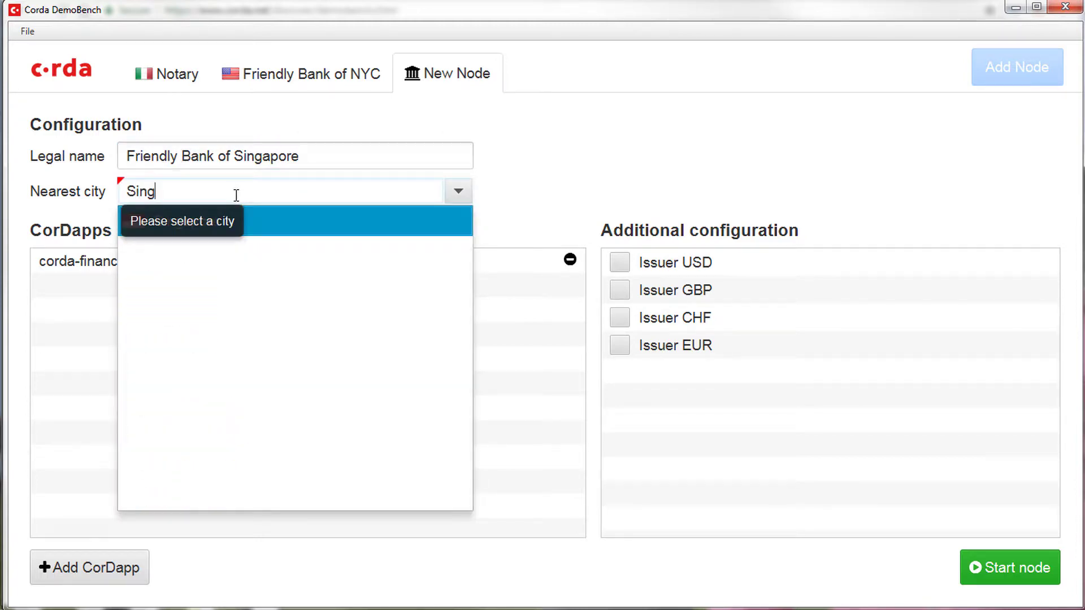
pyautogui.click(293, 219)
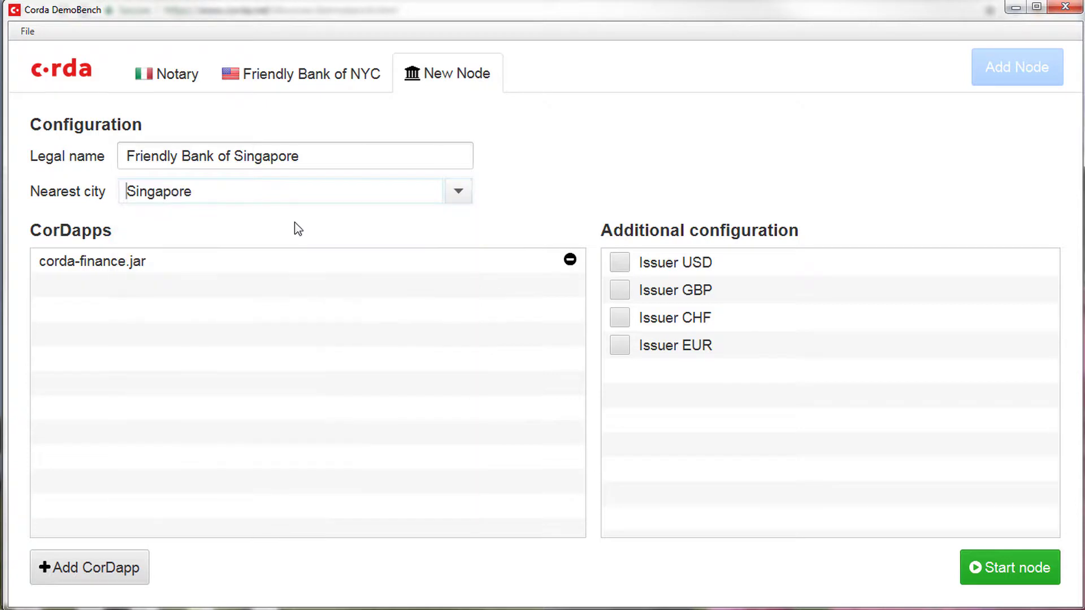
# Step: Enable Issuer USD and Issuer EUR for the Friendly Bank of Singapore node and start it
pyautogui.click(620, 264)
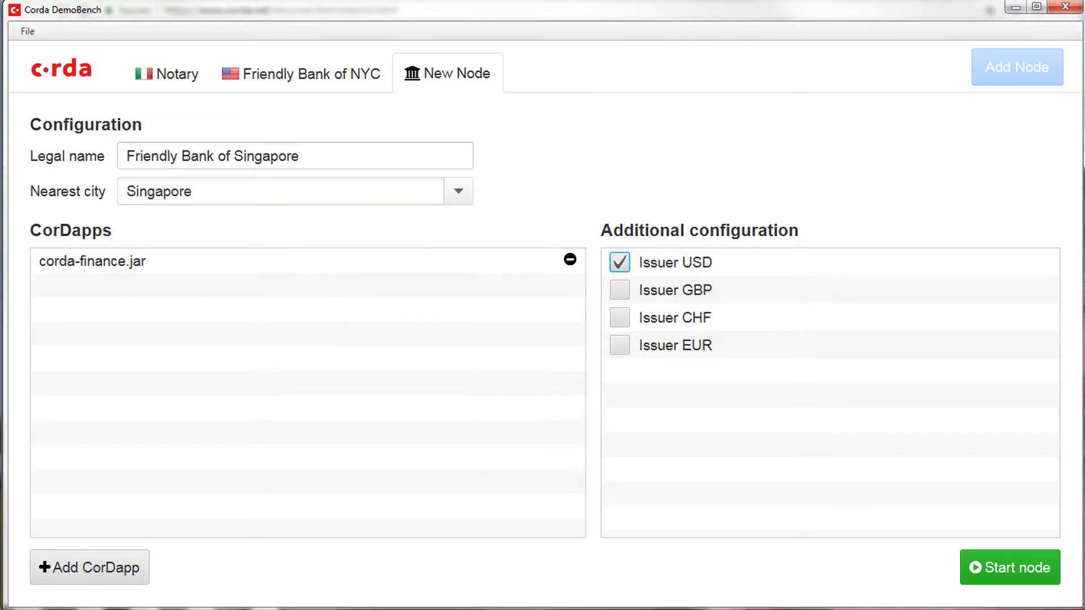
pyautogui.click(620, 347)
pyautogui.click(1018, 569)
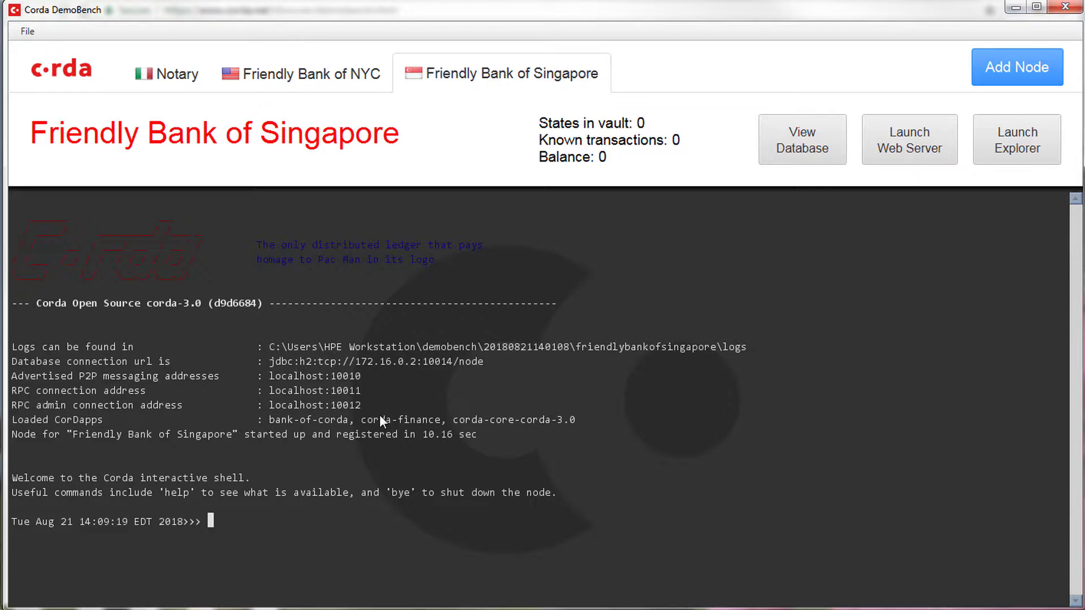
# Step: List the JVM subcommands with jvm and query the runtime with jvm runtime in the Friendly Bank of Singapore shell
pyautogui.write('jvm')
pyautogui.press('Return')
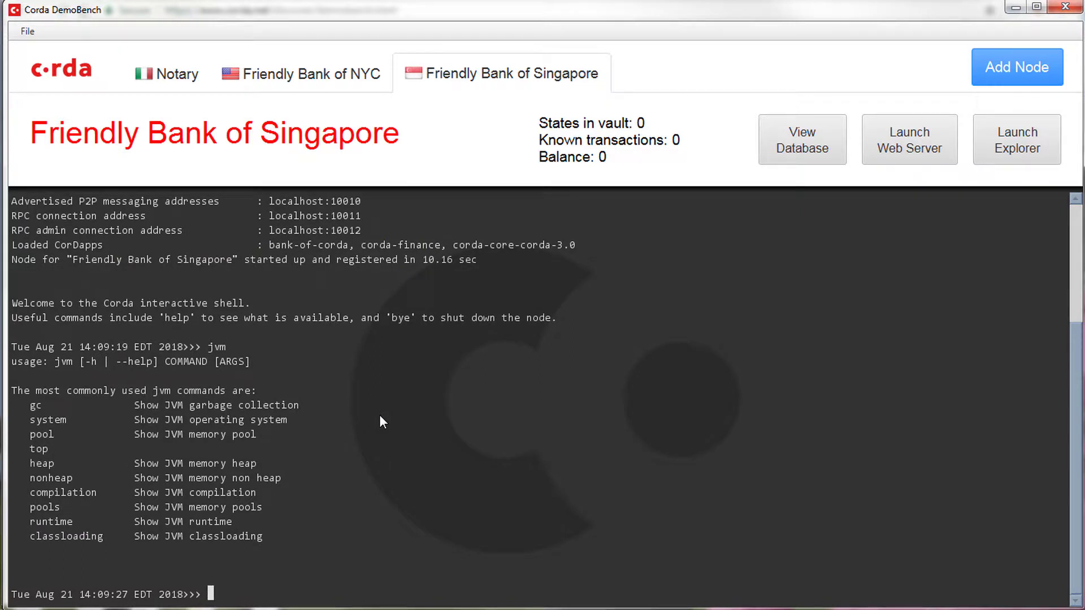
pyautogui.write('jvm runtime')
pyautogui.press('Return')
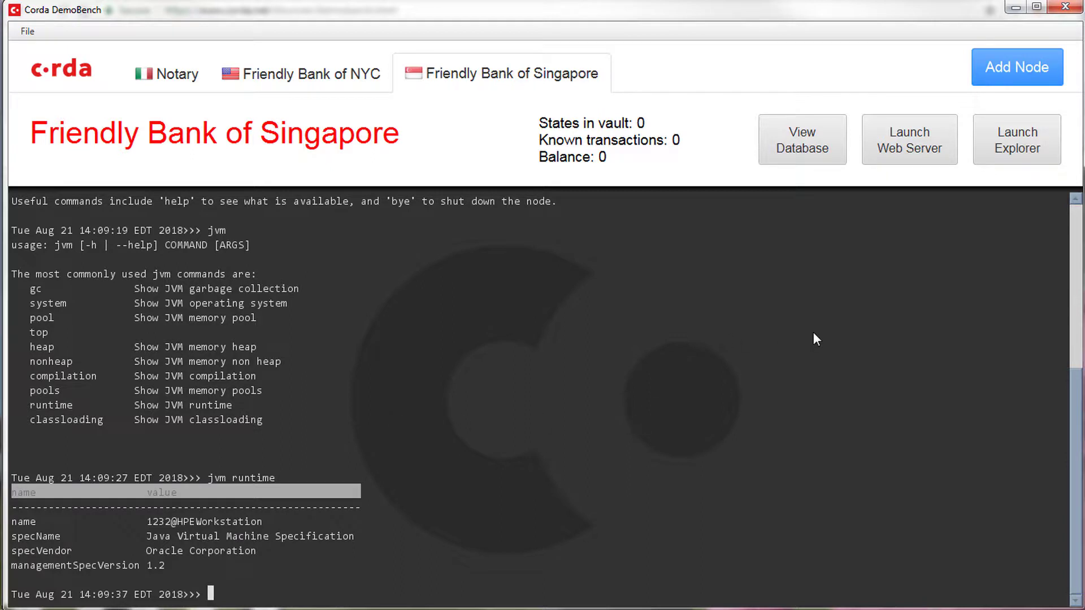
# Step: View the Singapore node's database and generate a SELECT statement for the NODE_SCHEDULED_STATES table in the H2 console
pyautogui.click(801, 149)
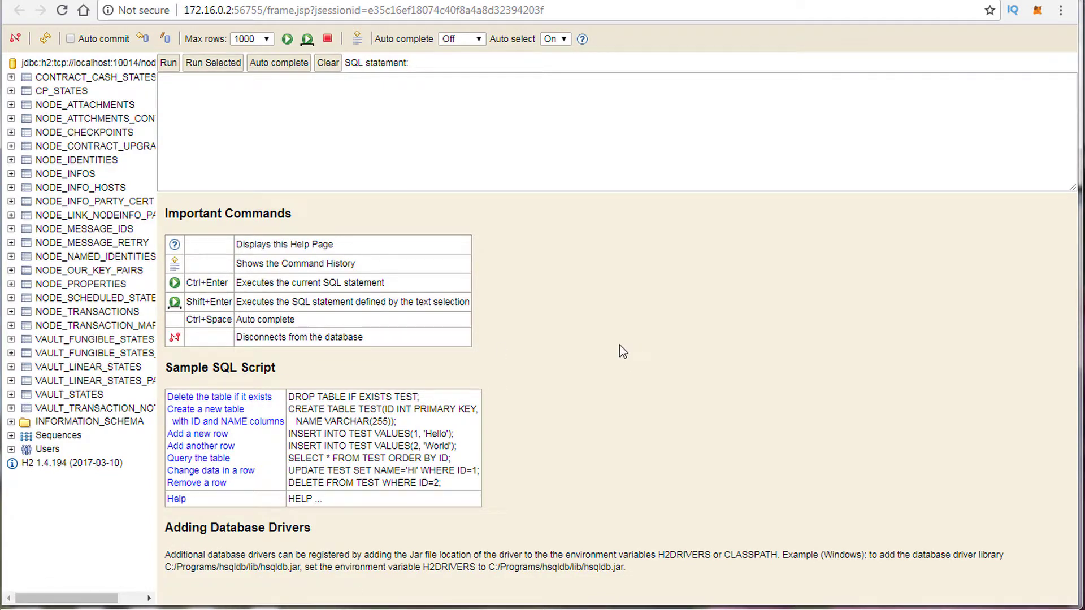
pyautogui.tripleClick(335, 282)
pyautogui.click(836, 356)
pyautogui.click(93, 299)
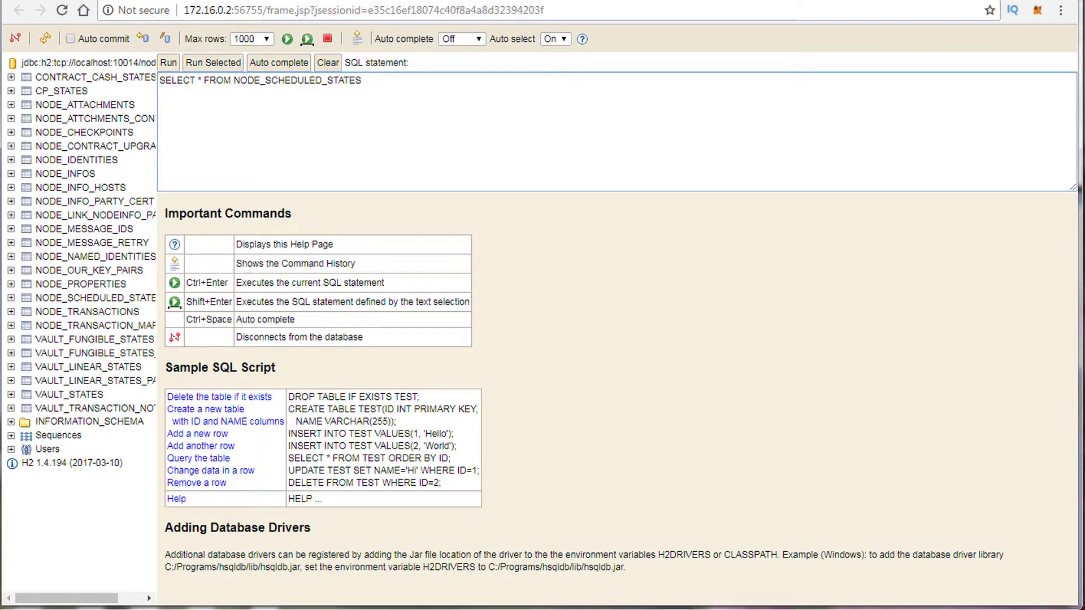
# Step: Switch back to DemoBench, launch the Explorer for the Singapore node and enlarge its window to fill the screen
pyautogui.hotkey('alt', 'Tab')
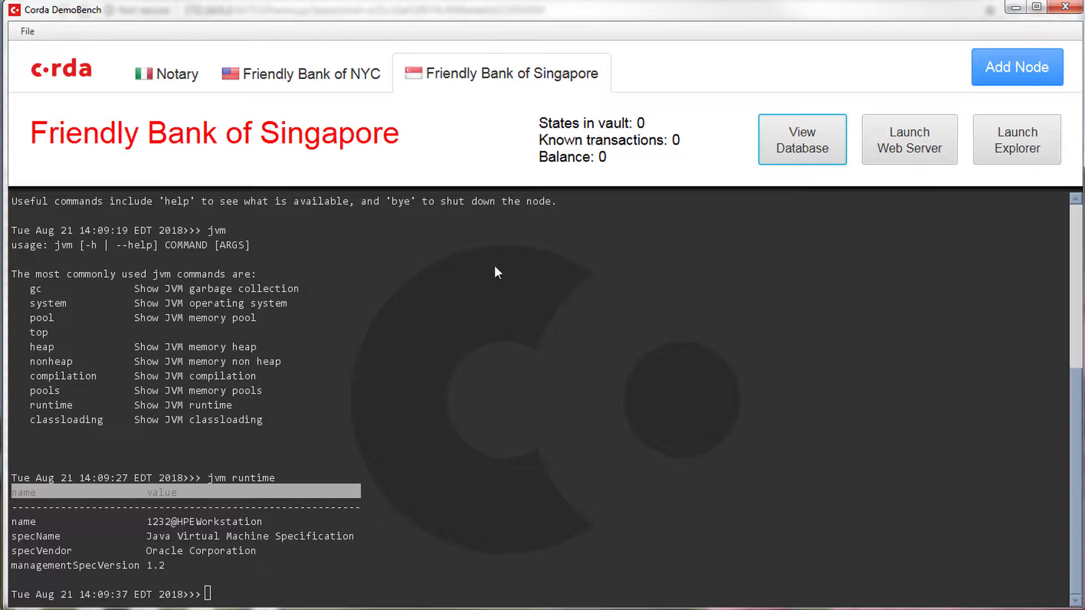
pyautogui.click(1032, 150)
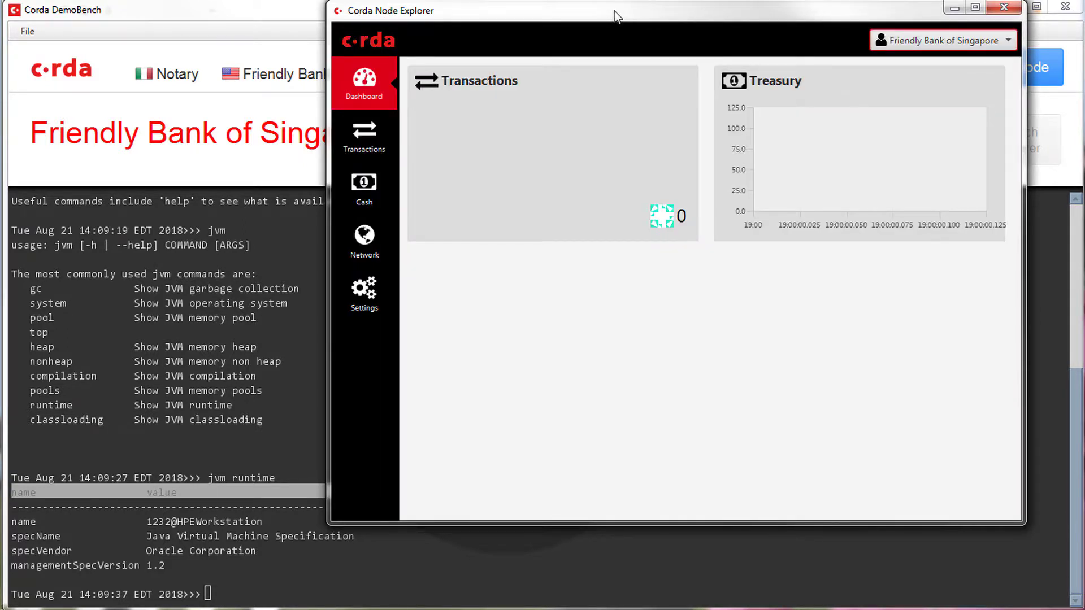
pyautogui.moveTo(615, 12); pyautogui.dragTo(291, 13)
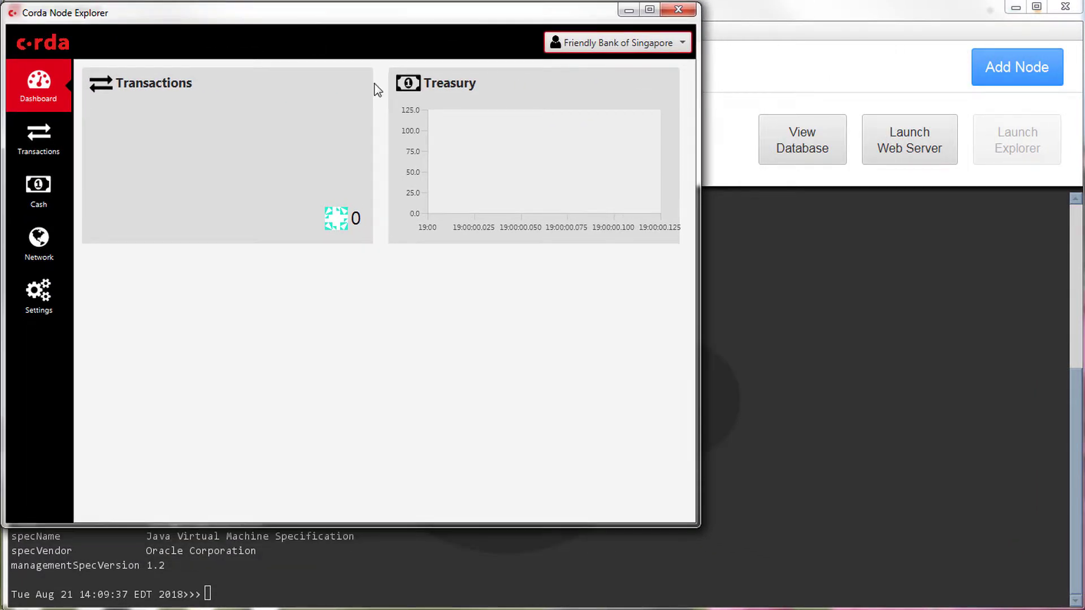
pyautogui.moveTo(697, 522); pyautogui.dragTo(1084, 531)
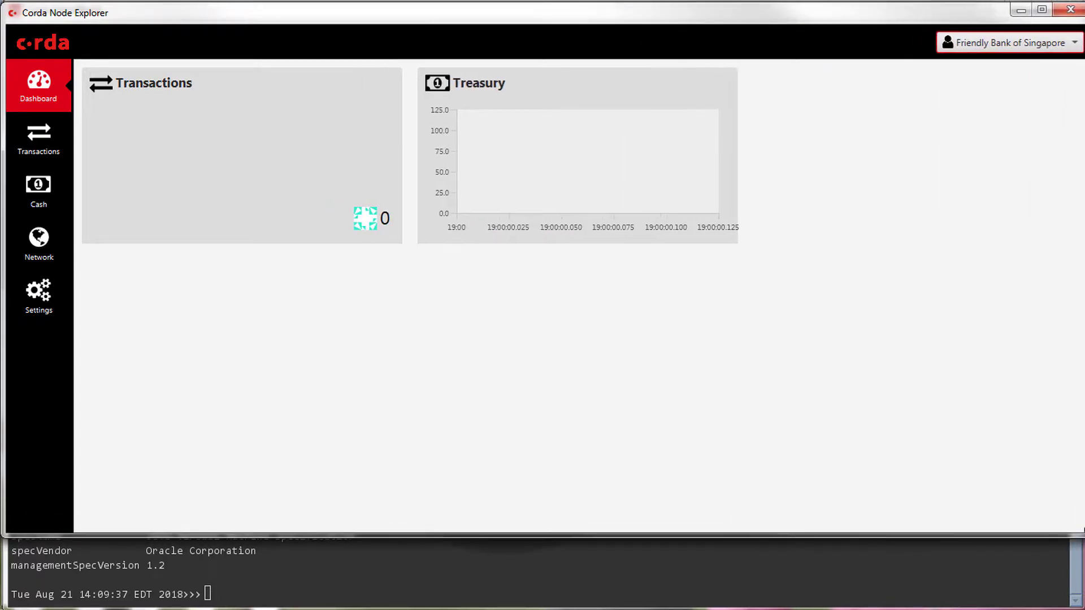
pyautogui.moveTo(559, 533); pyautogui.dragTo(561, 608)
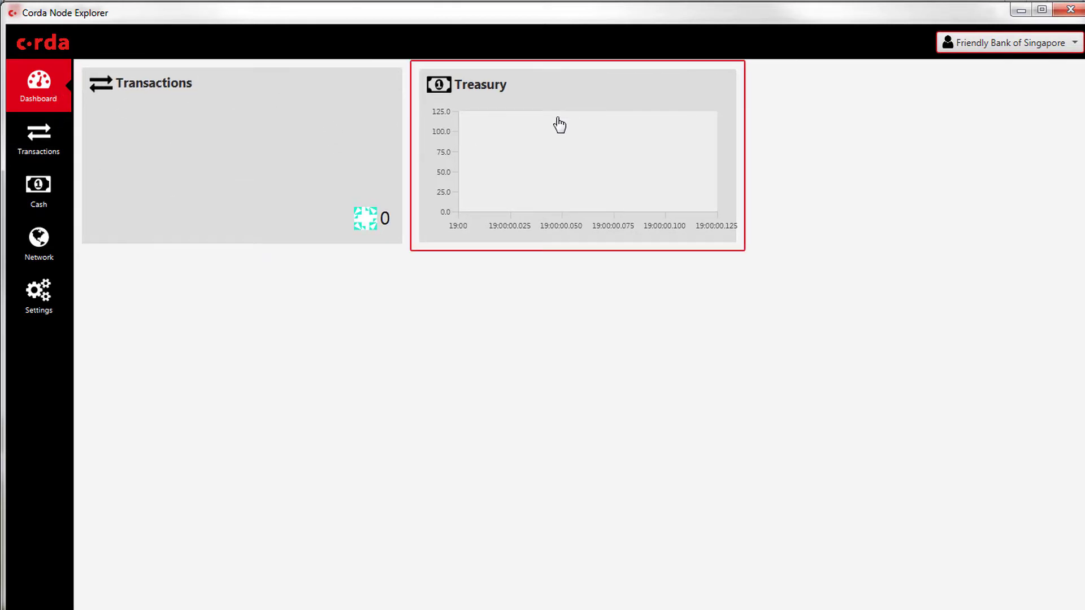
# Step: Look through the Transactions and Cash views of the Singapore node in the Explorer
pyautogui.click(39, 136)
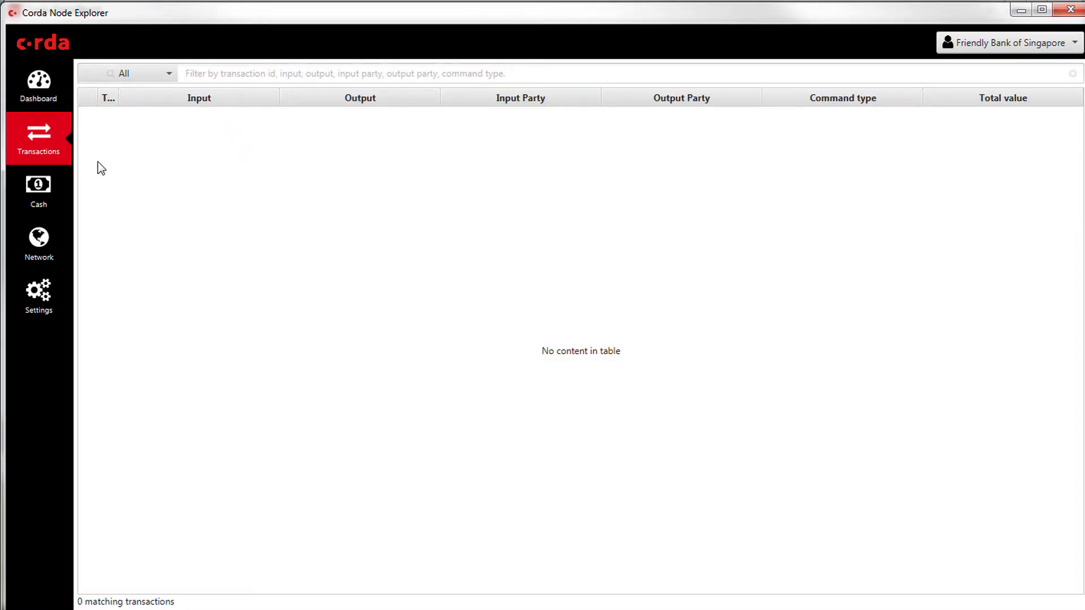
pyautogui.click(993, 45)
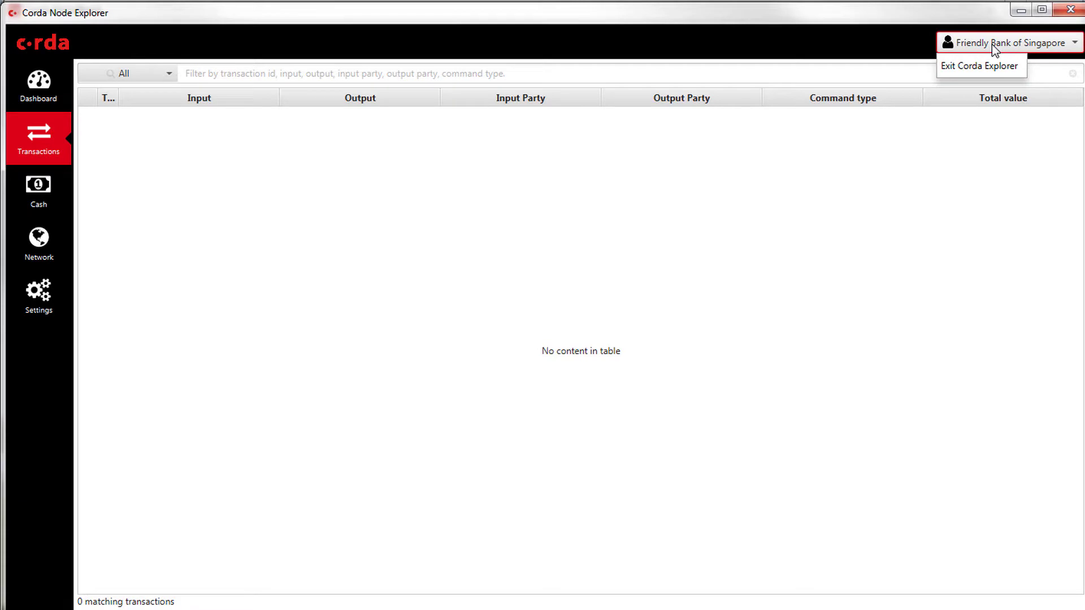
pyautogui.click(992, 45)
pyautogui.click(40, 204)
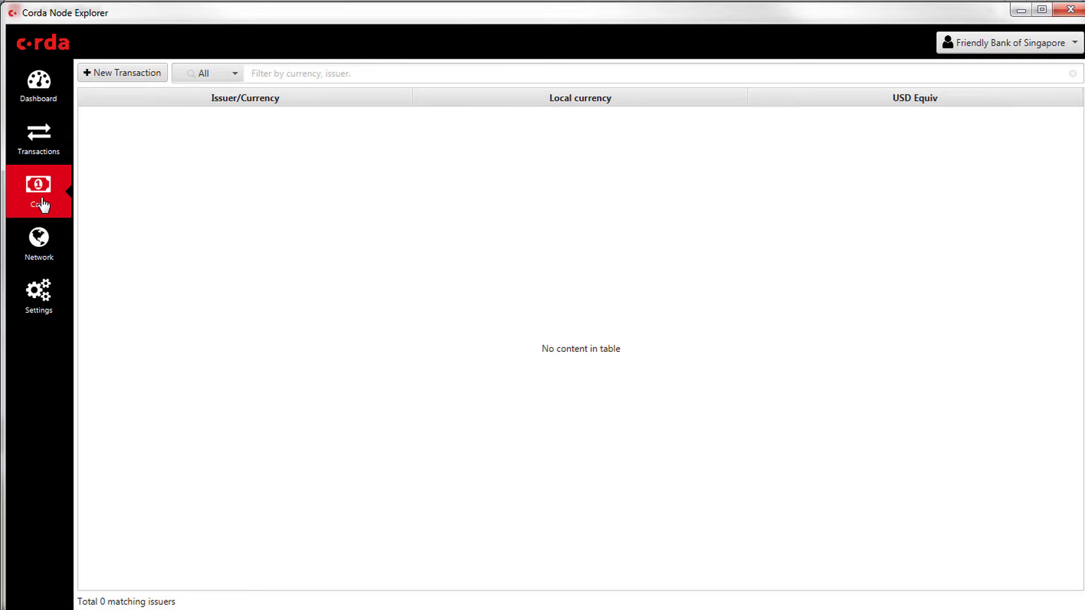
# Step: Show the network map and collapse the My Identity, Notaries and Peers sections to examine the node locations
pyautogui.click(44, 258)
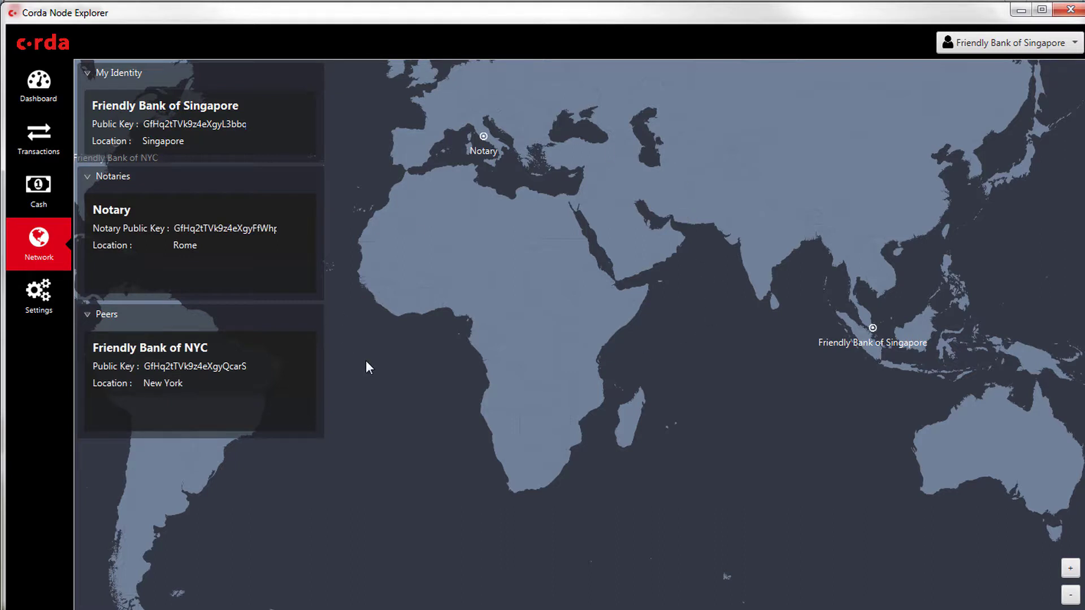
pyautogui.click(1073, 596)
pyautogui.click(87, 74)
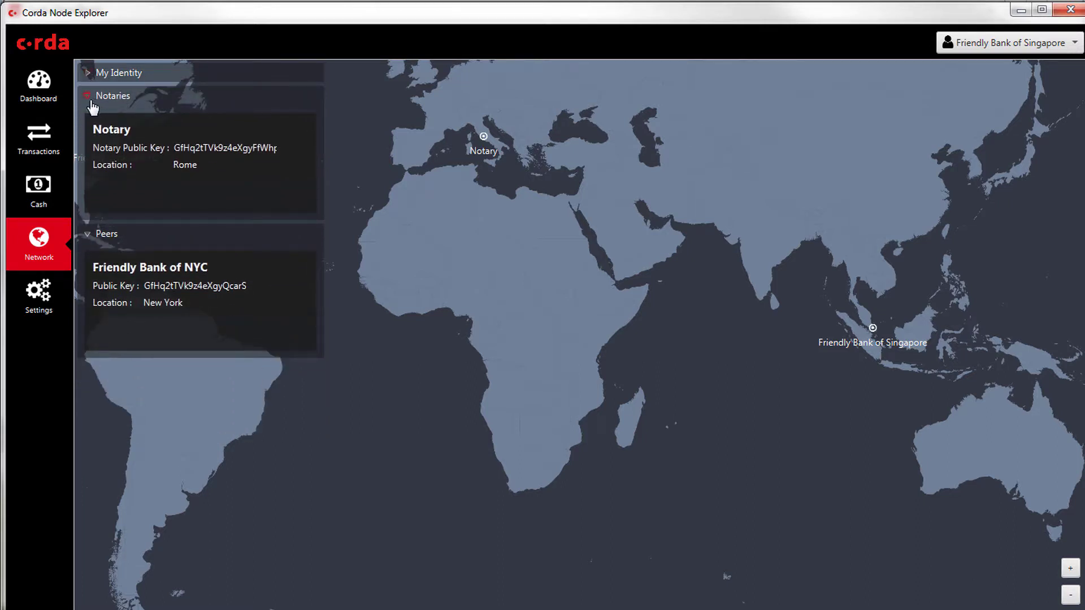
pyautogui.click(90, 97)
pyautogui.click(94, 129)
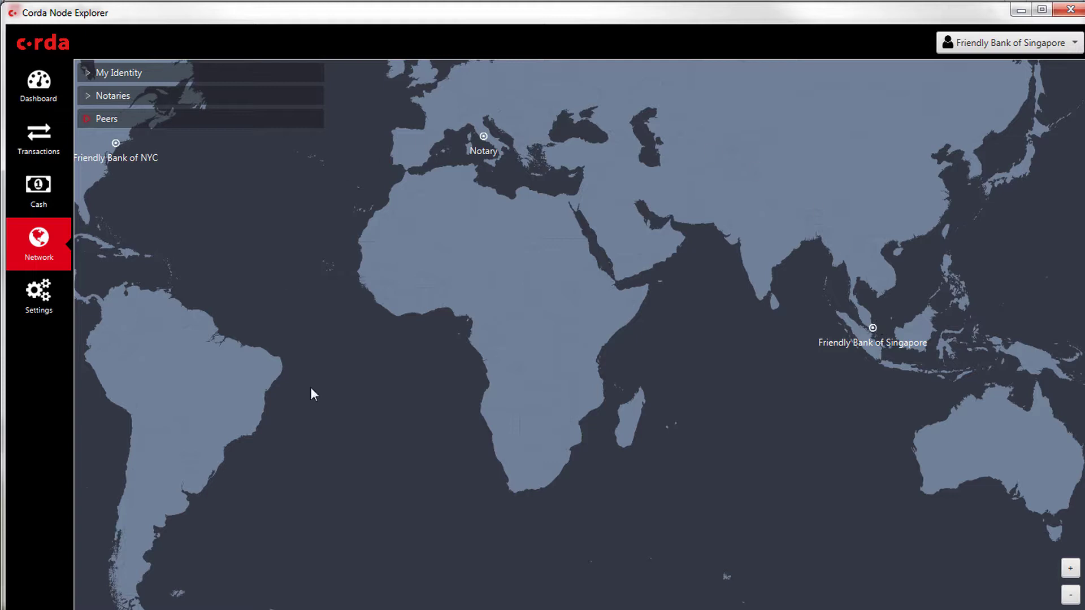
pyautogui.click(1013, 49)
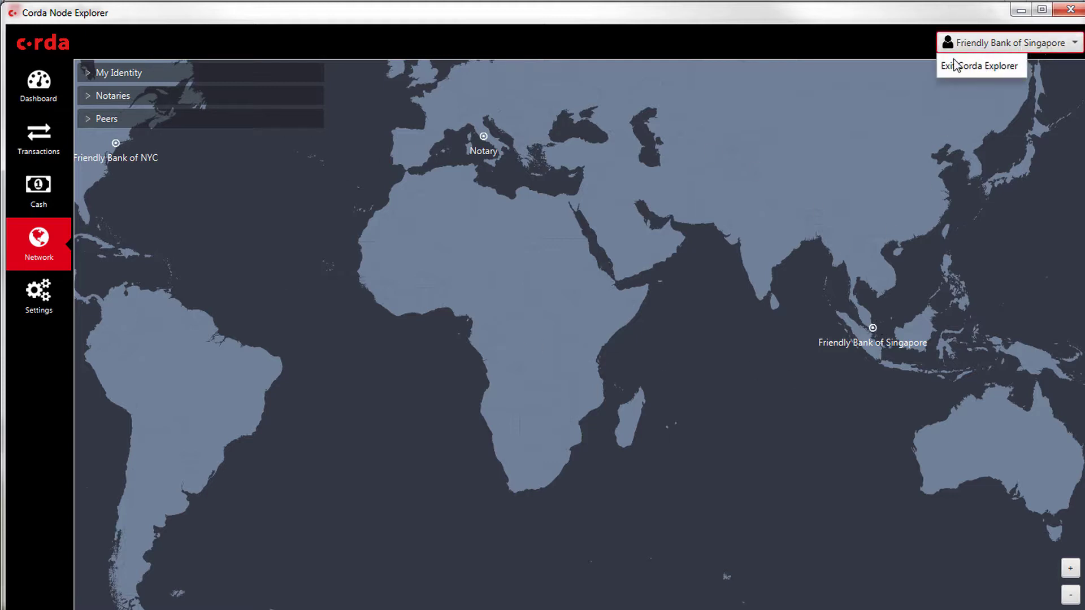
pyautogui.click(774, 159)
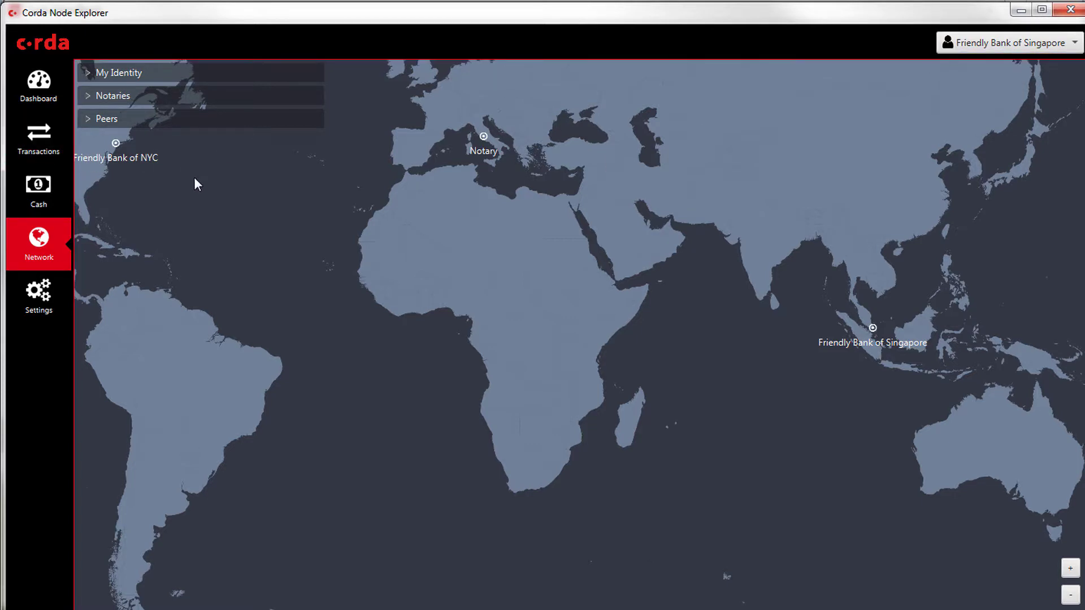
# Step: Expand the My Identity, Notaries and Peers sections on the network map to read each node's details
pyautogui.click(95, 73)
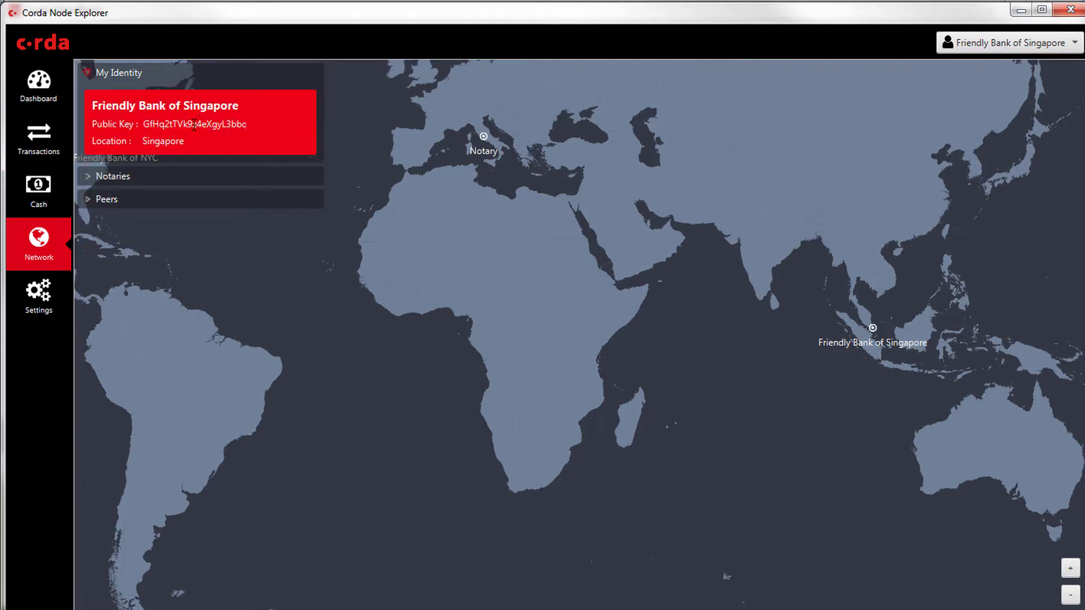
pyautogui.click(89, 178)
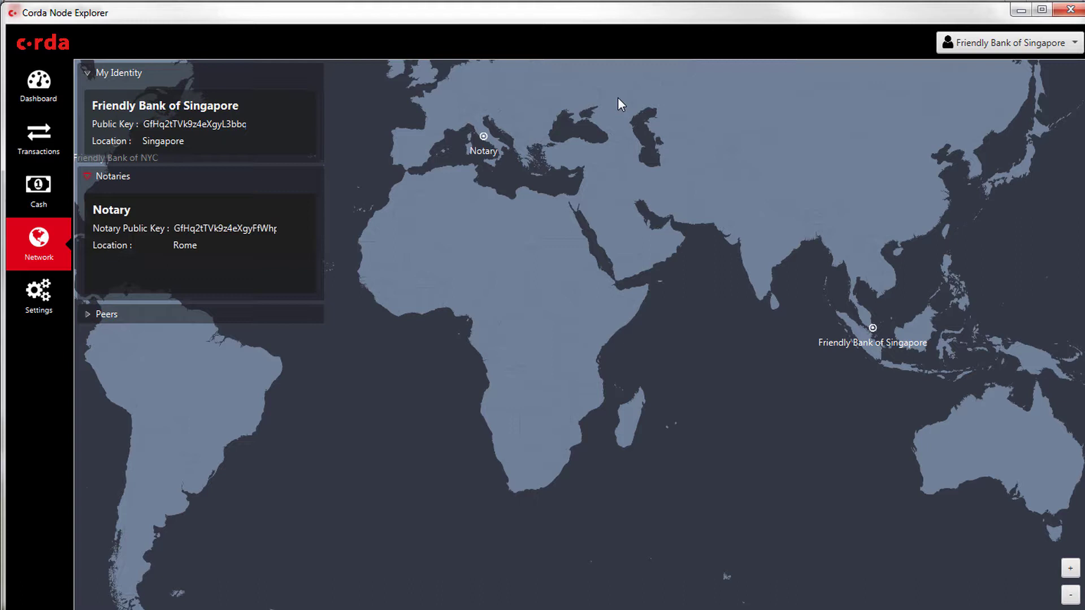
pyautogui.click(98, 317)
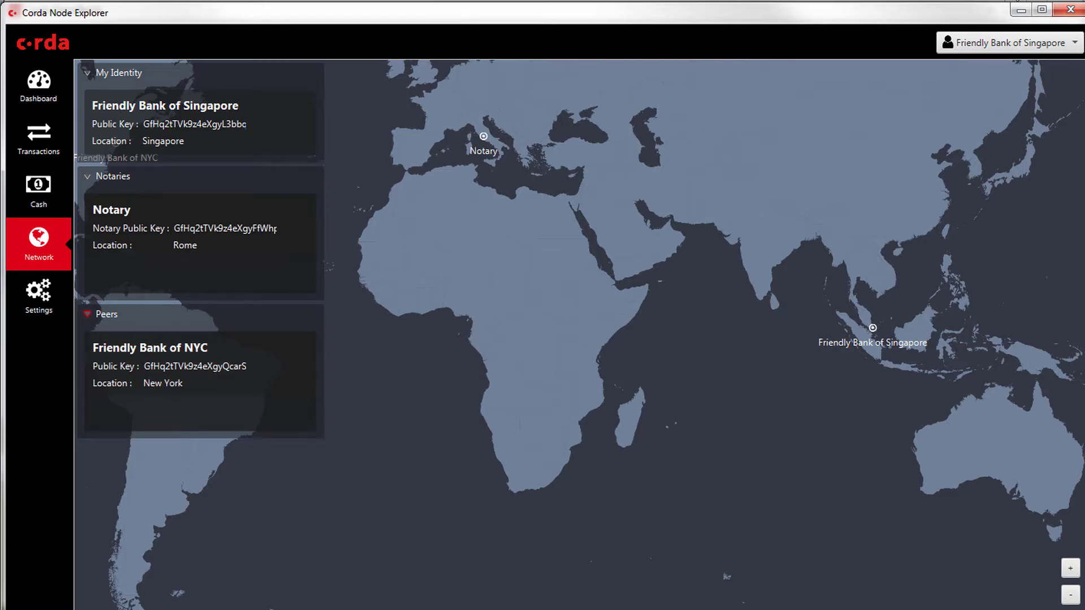
# Step: Look at the Explorer's client settings and return to the Dashboard
pyautogui.click(45, 314)
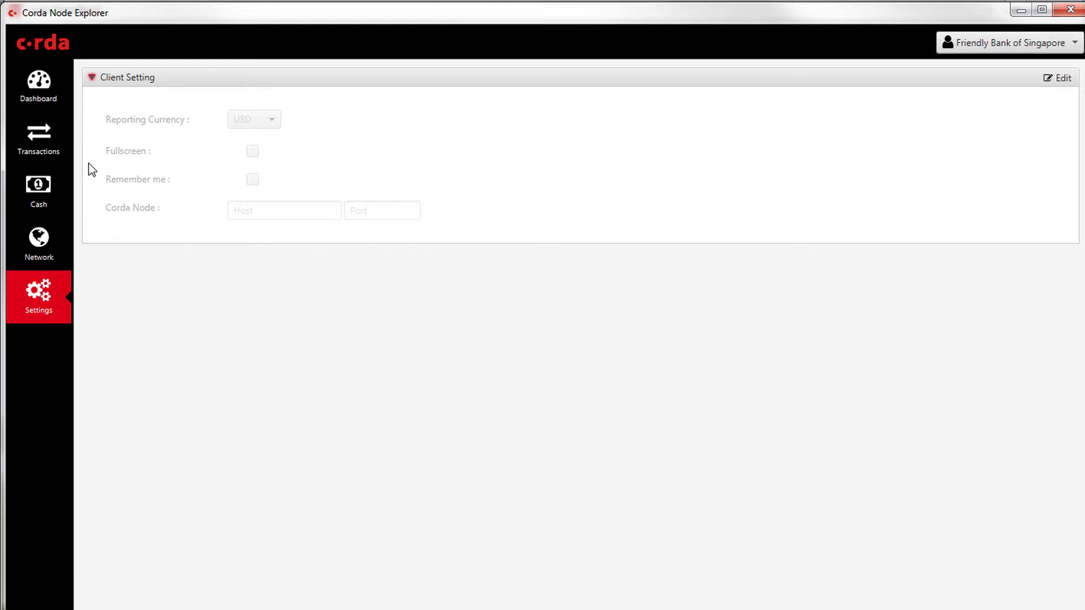
pyautogui.click(60, 97)
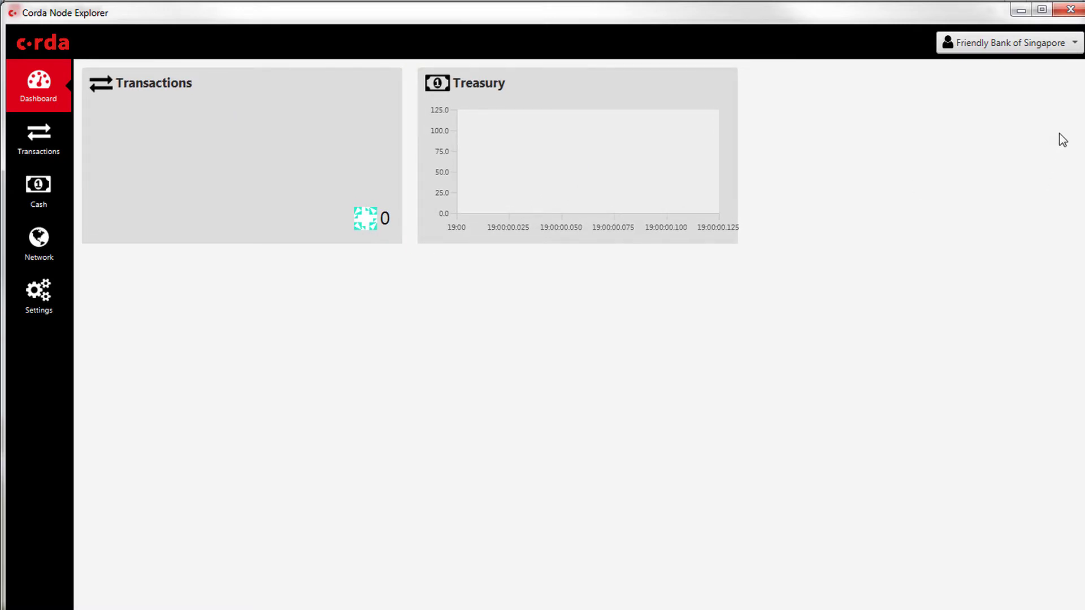
# Step: Exit the Friendly Bank of Singapore node's Explorer and confirm the exit
pyautogui.click(1065, 43)
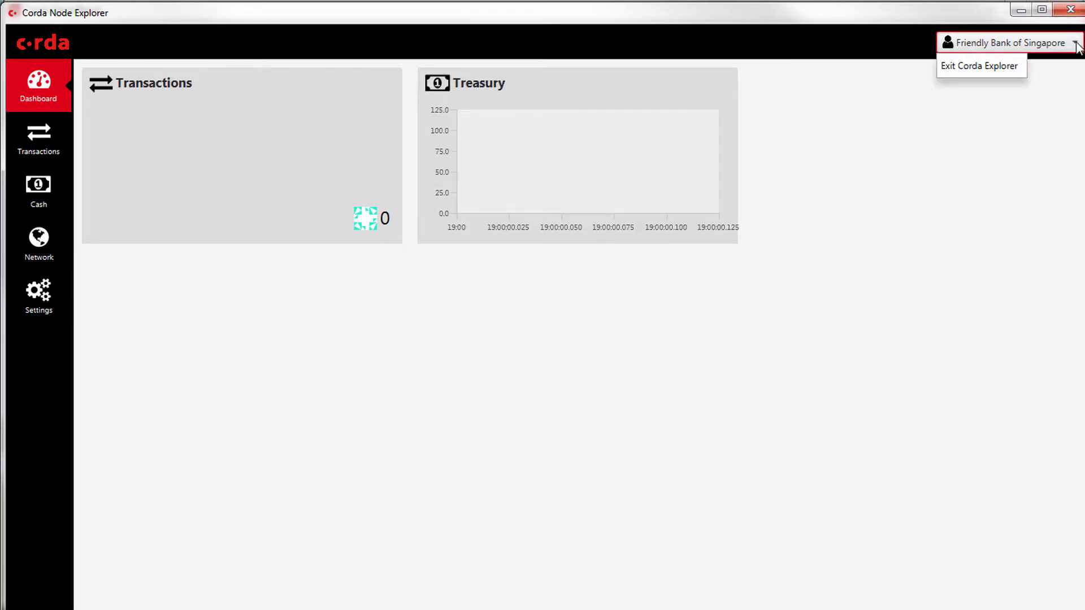
pyautogui.click(992, 69)
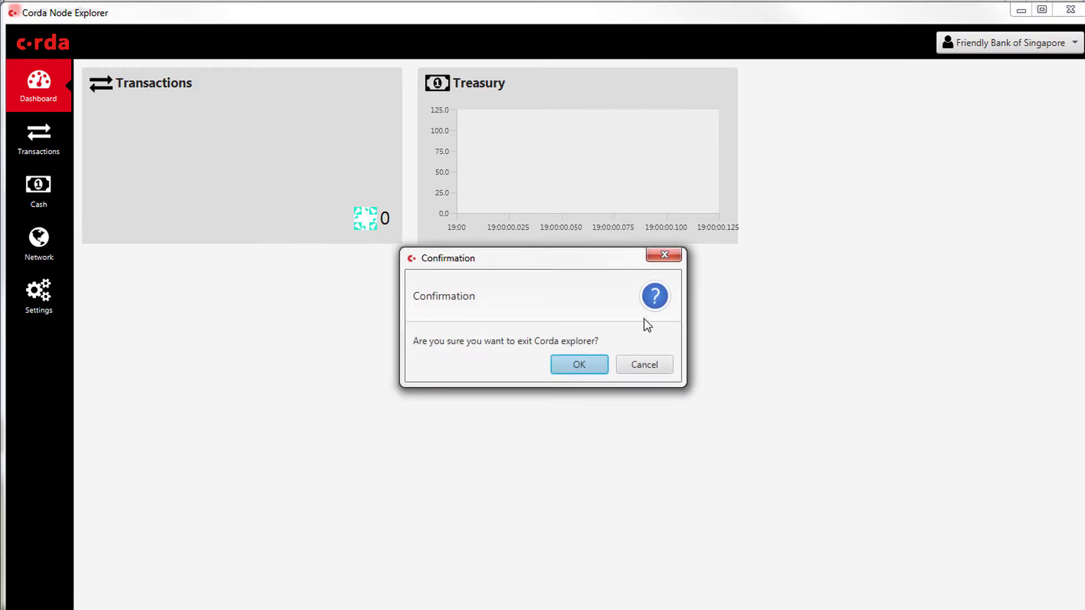
pyautogui.click(579, 372)
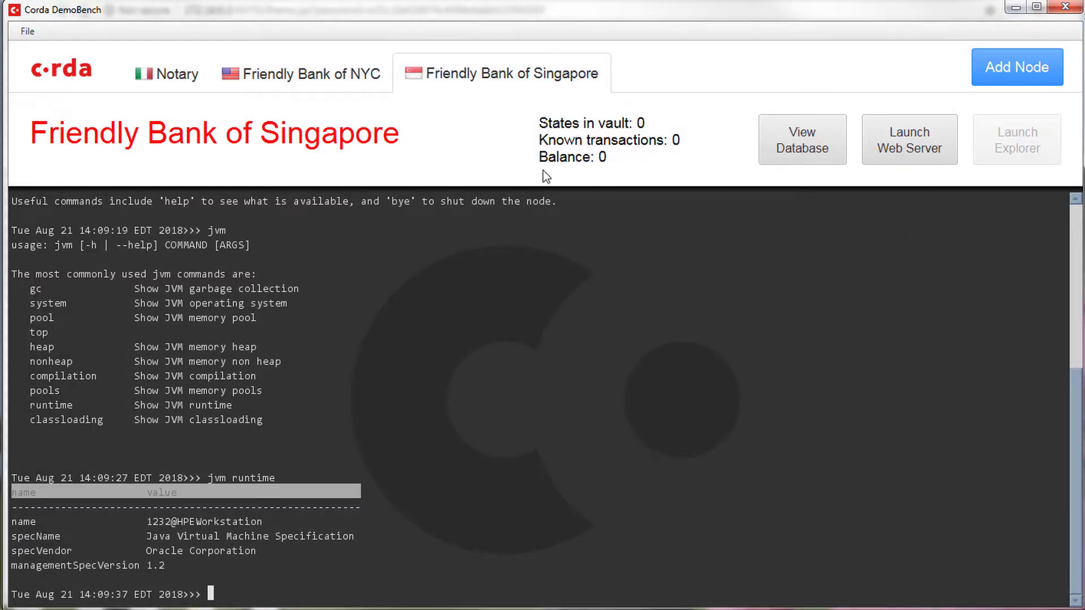
# Step: Look through the Notary, Friendly Bank of NYC and Friendly Bank of Singapore nodes in DemoBench
pyautogui.click(188, 81)
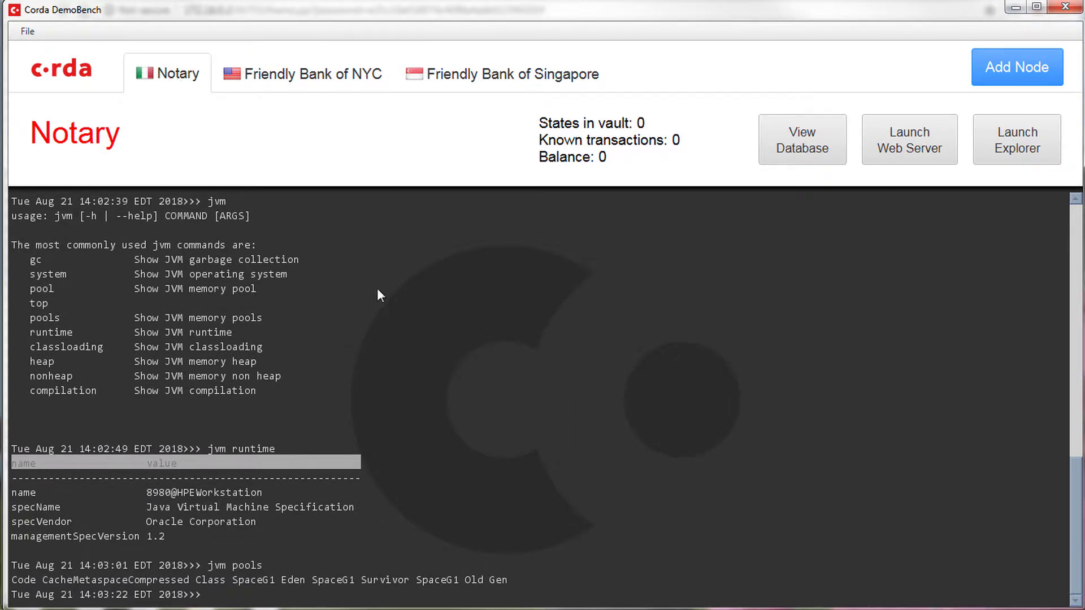
pyautogui.click(262, 87)
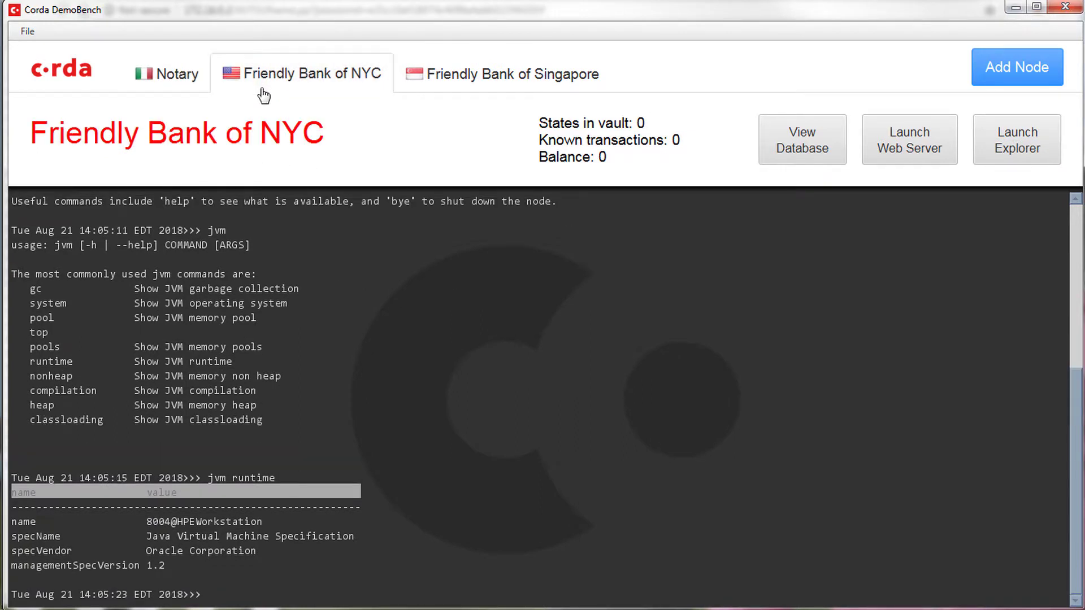
pyautogui.click(495, 79)
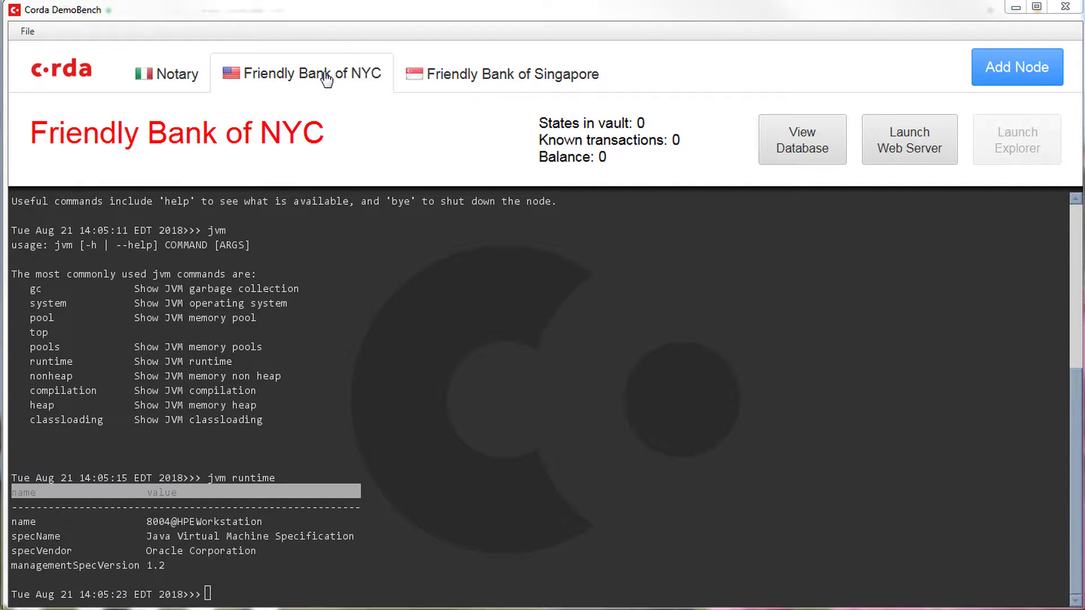
pyautogui.click(527, 85)
pyautogui.click(275, 79)
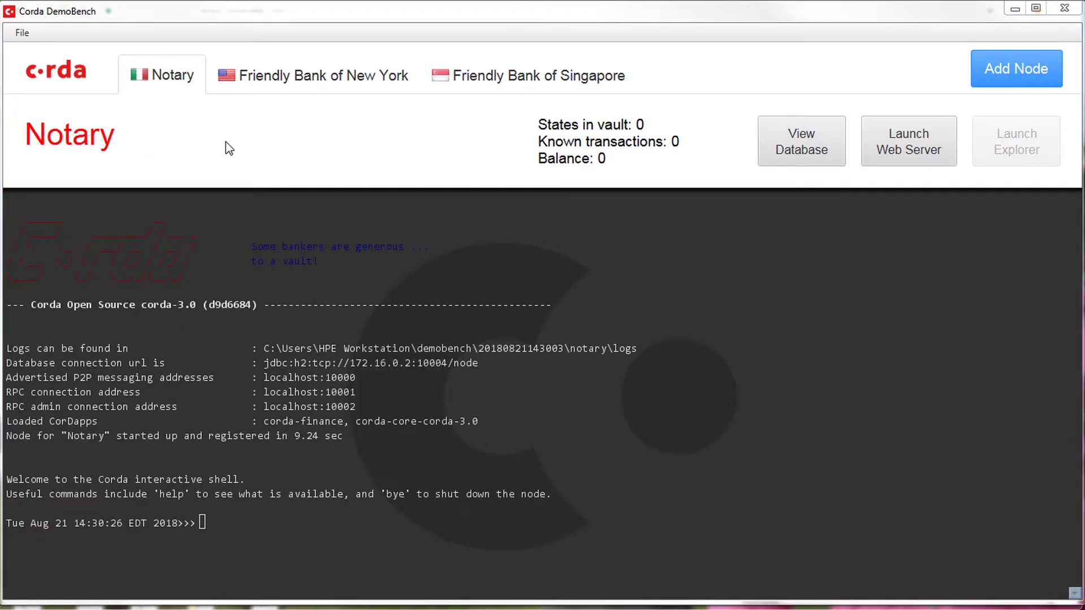
# Step: Review the Friendly Bank of New York and Singapore nodes, and launch the Explorer for the New York node
pyautogui.click(255, 76)
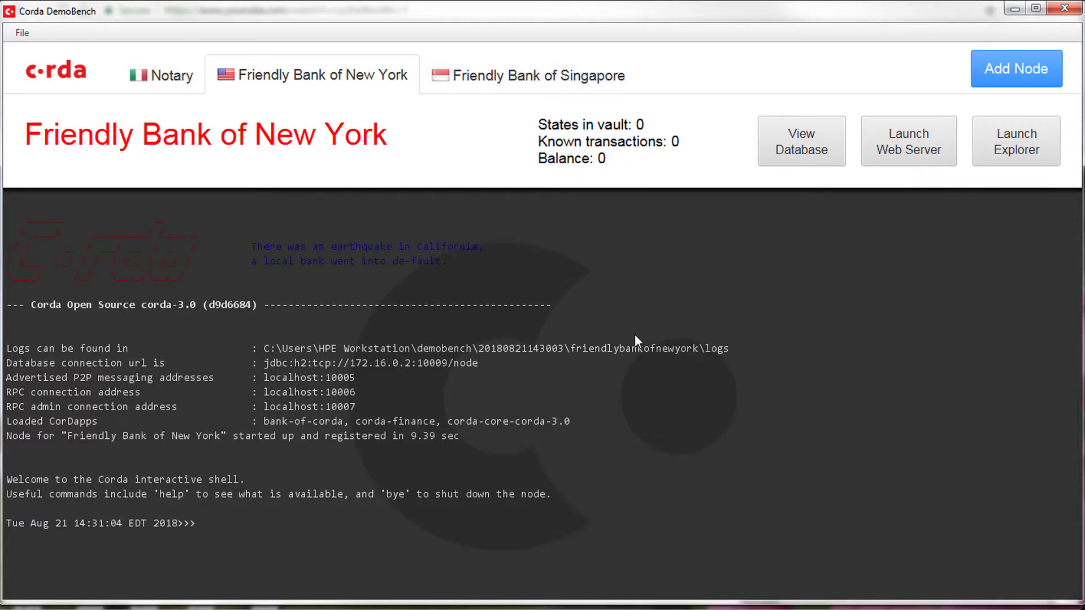
pyautogui.click(520, 79)
pyautogui.click(351, 79)
pyautogui.click(1039, 146)
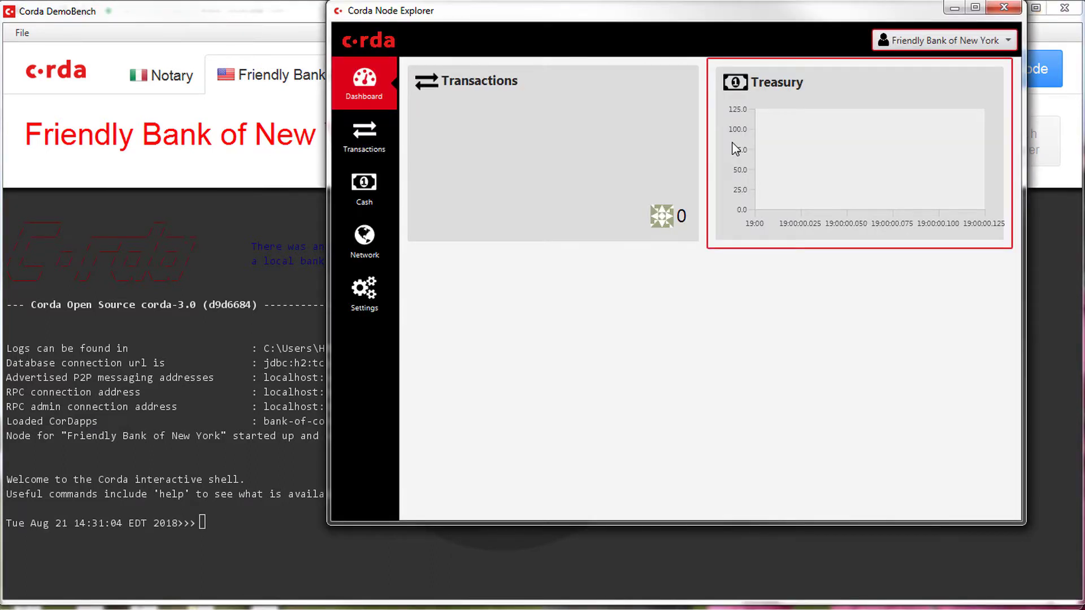
# Step: Move the New York node's Explorer window to the screen corner and enlarge it to fill the screen
pyautogui.click(975, 7)
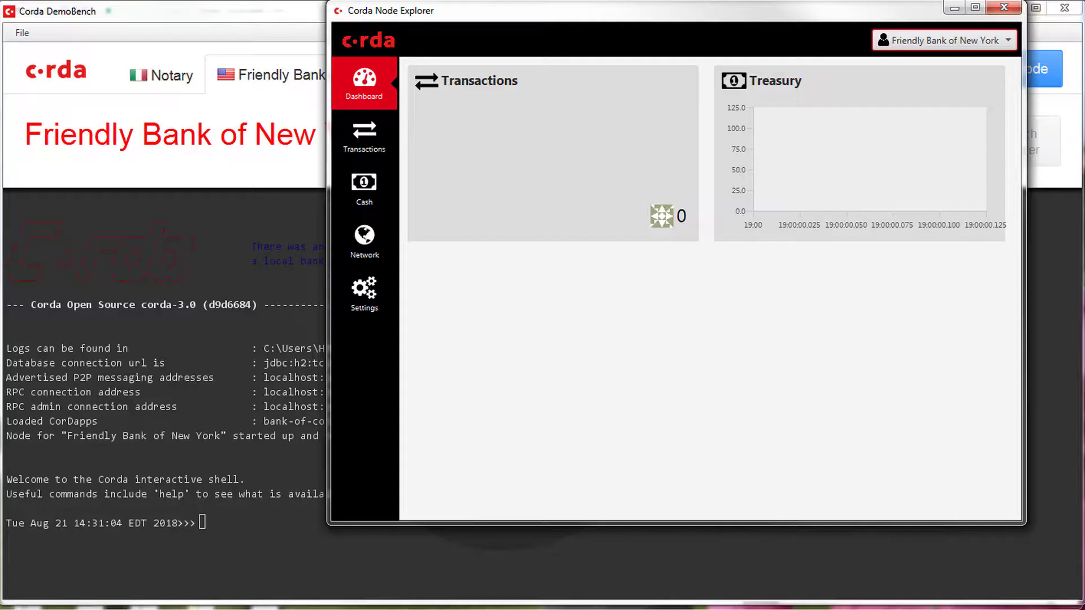
pyautogui.moveTo(676, 20); pyautogui.dragTo(344, 15)
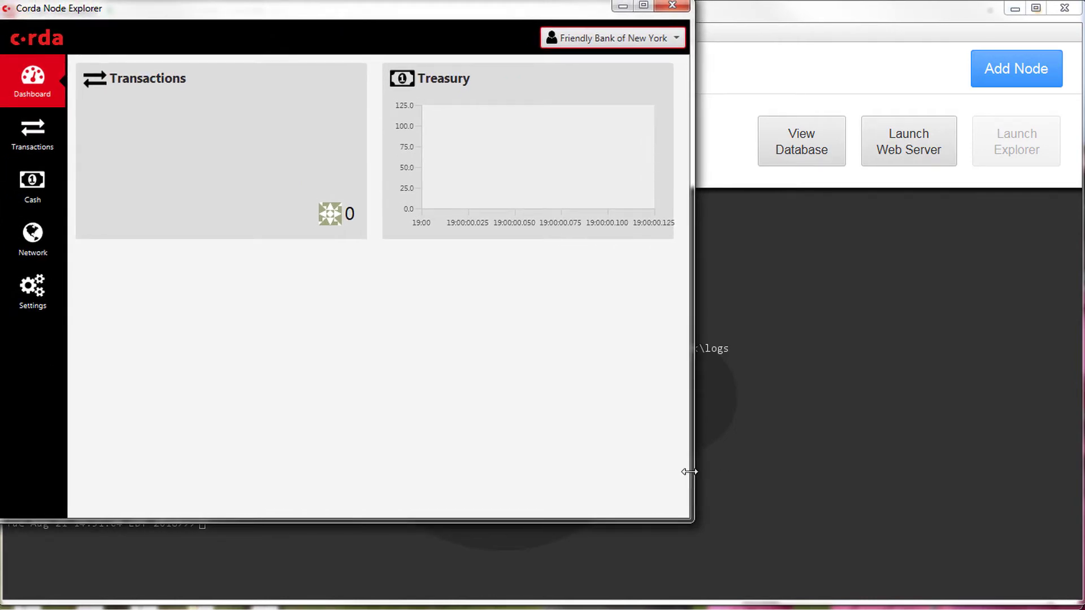
pyautogui.moveTo(691, 472); pyautogui.dragTo(1081, 453)
pyautogui.moveTo(575, 521); pyautogui.dragTo(552, 602)
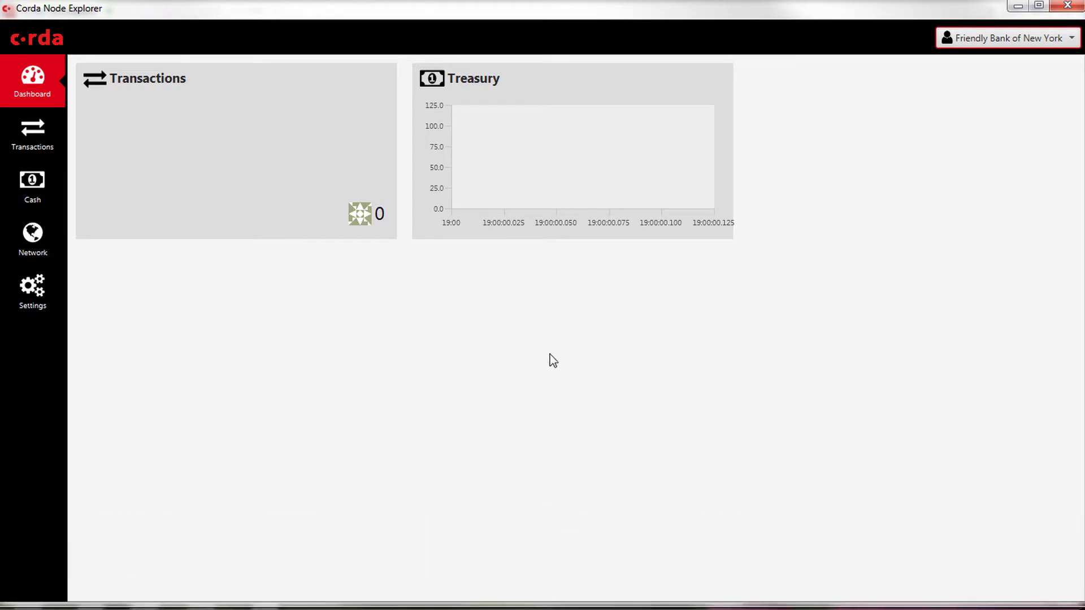
# Step: Look at the New York node's Cash view and Dashboard, finishing on the Cash view
pyautogui.click(50, 202)
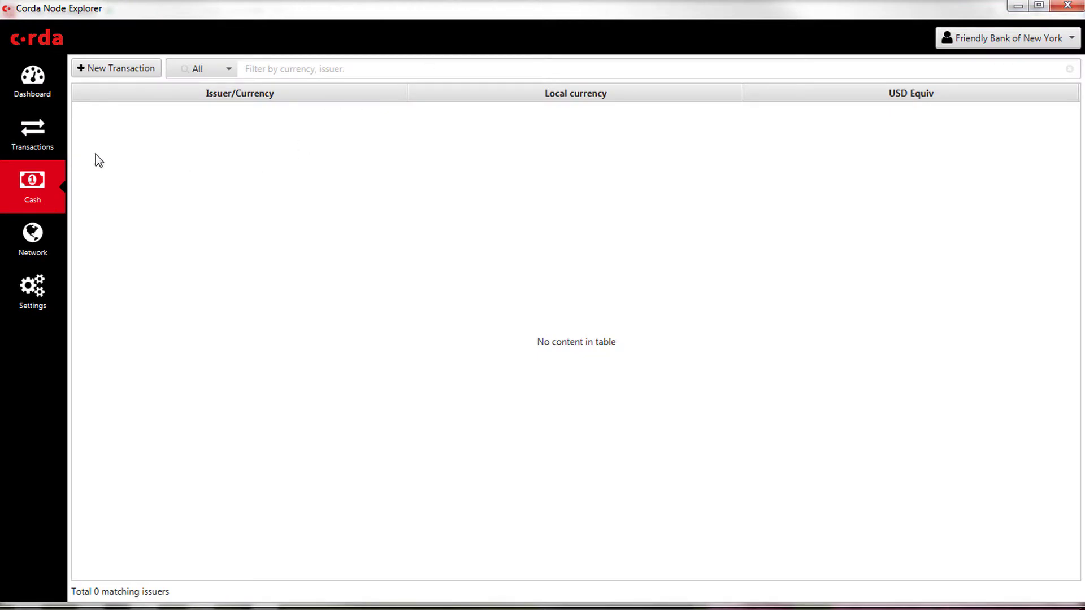
pyautogui.click(40, 88)
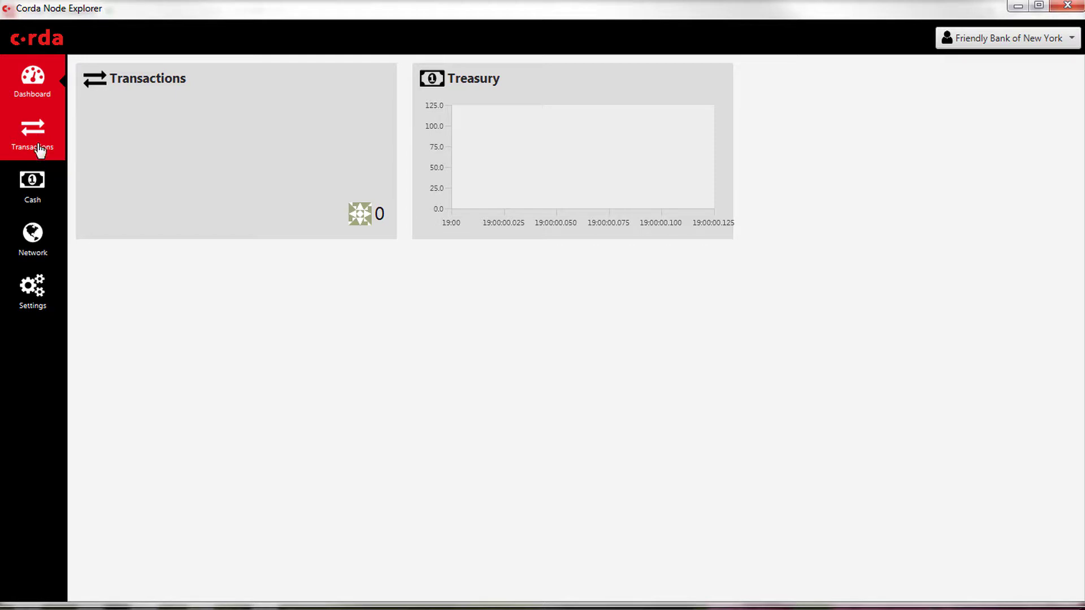
pyautogui.click(38, 189)
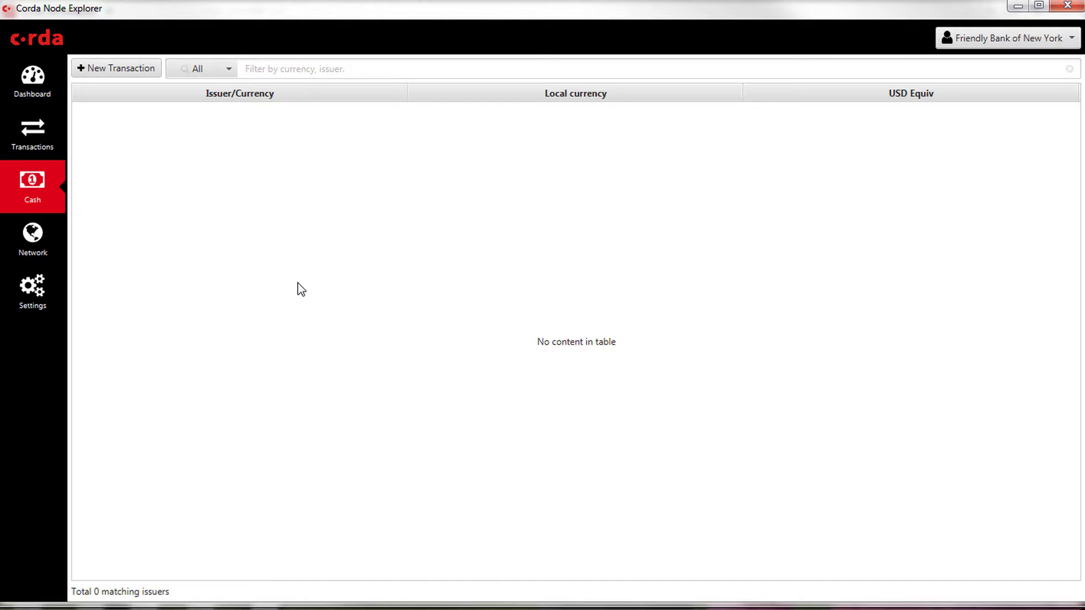
# Step: Create a new cash transaction of type Issue with Friendly Bank of Singapore as the receiver bank
pyautogui.click(111, 70)
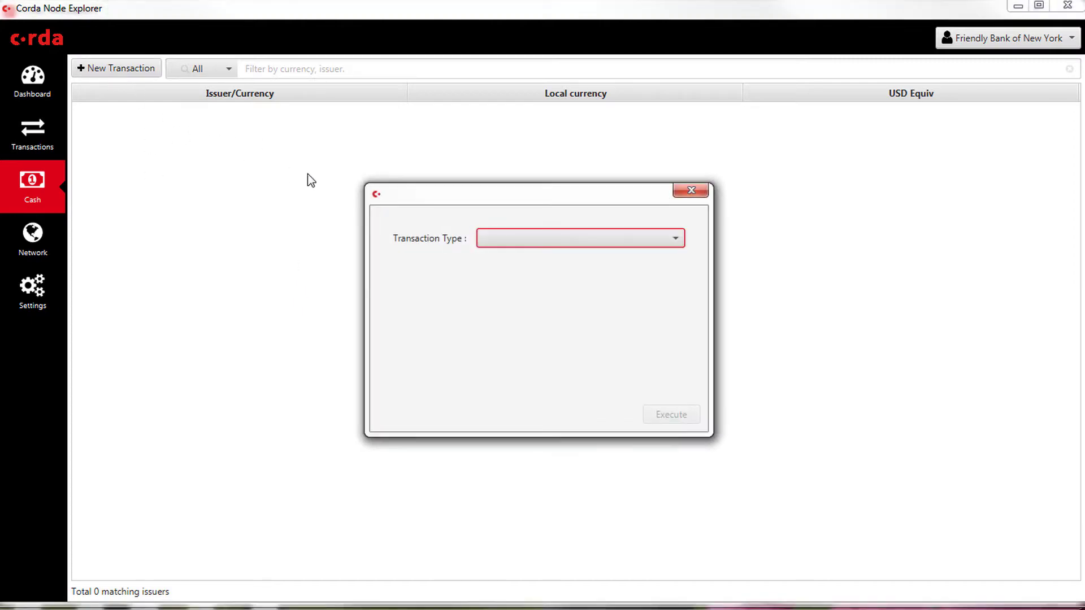
pyautogui.click(674, 240)
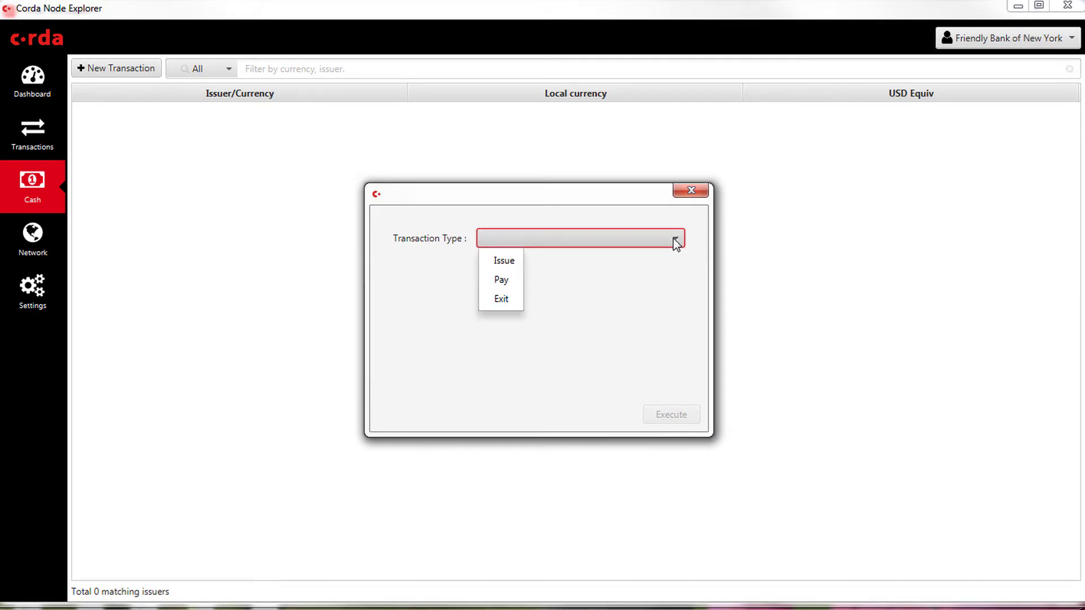
pyautogui.click(500, 262)
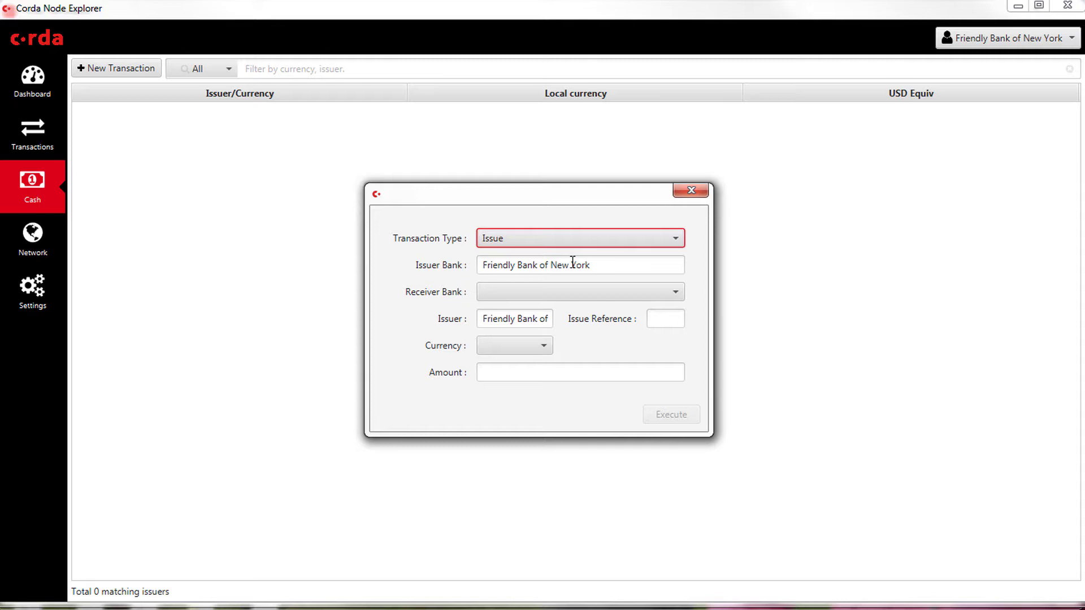
pyautogui.click(551, 294)
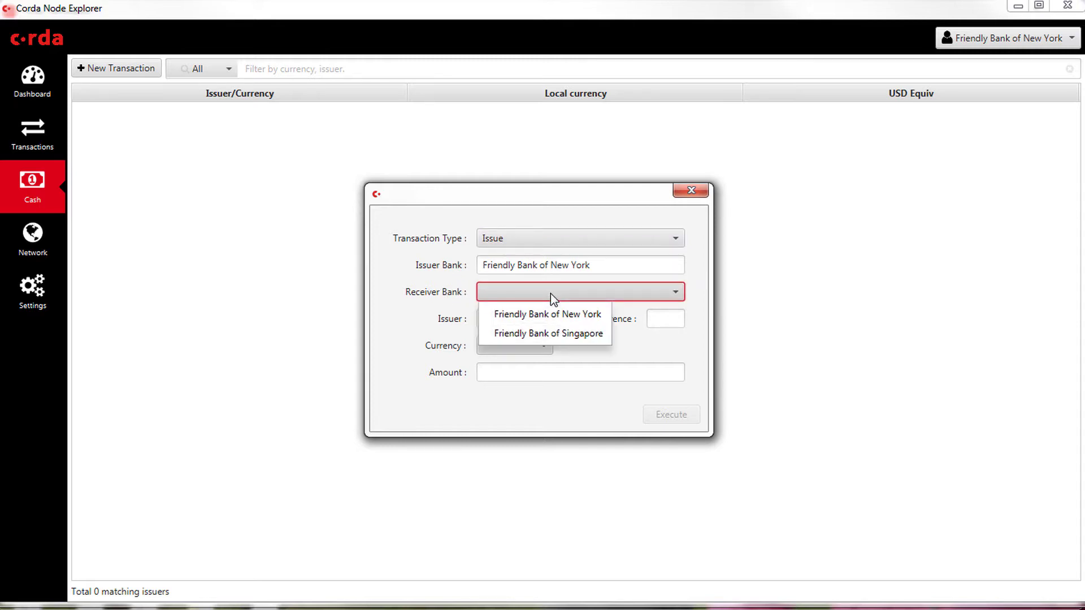
pyautogui.click(532, 335)
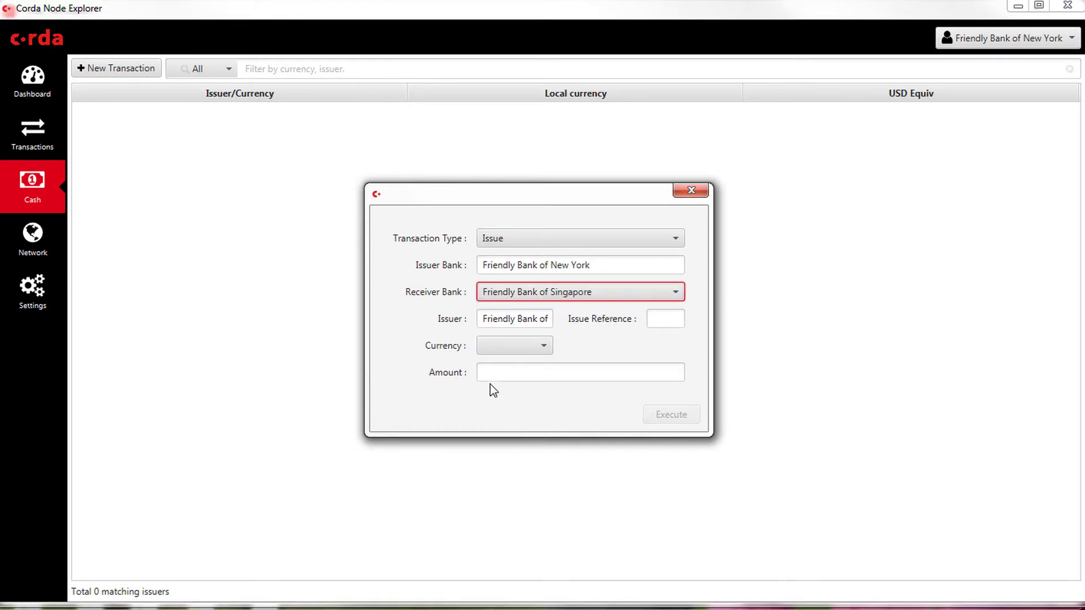
# Step: Set the issue's currency to USD and its amount to 100000, execute the transaction and dismiss the message
pyautogui.click(500, 371)
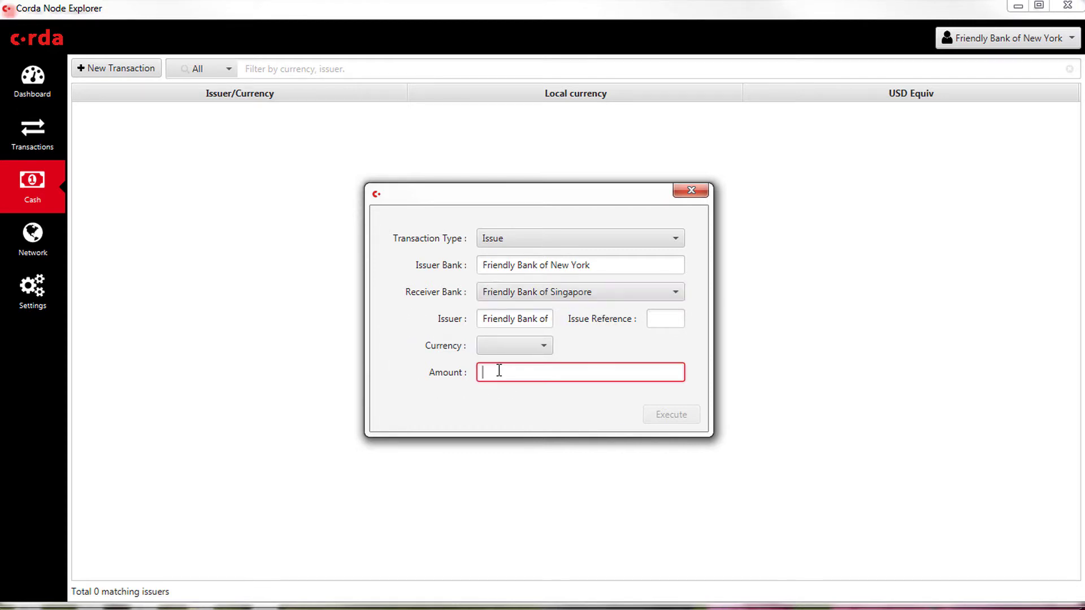
pyautogui.click(537, 351)
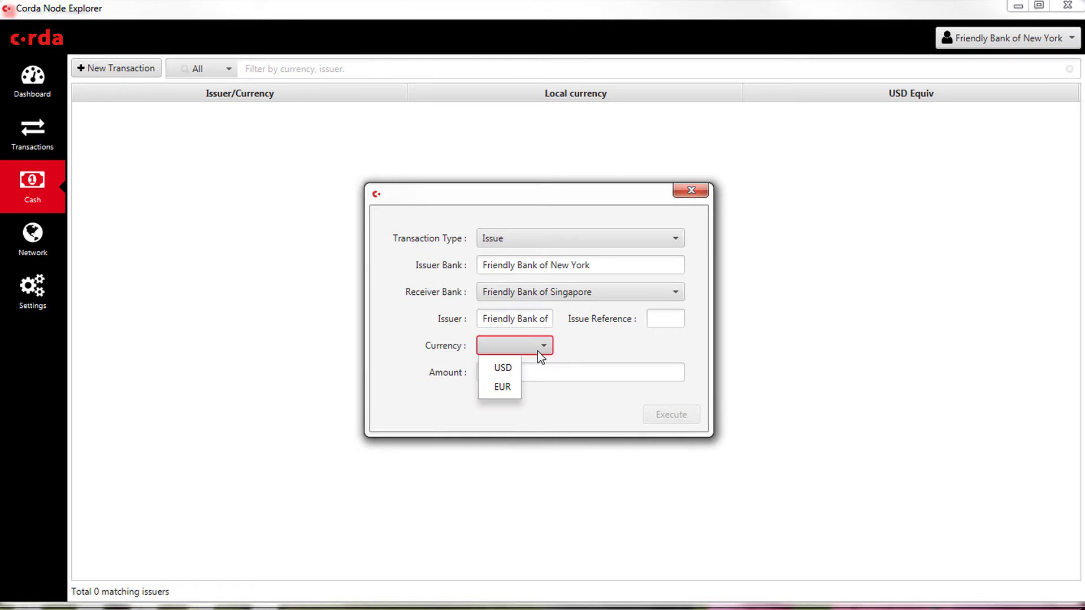
pyautogui.click(503, 368)
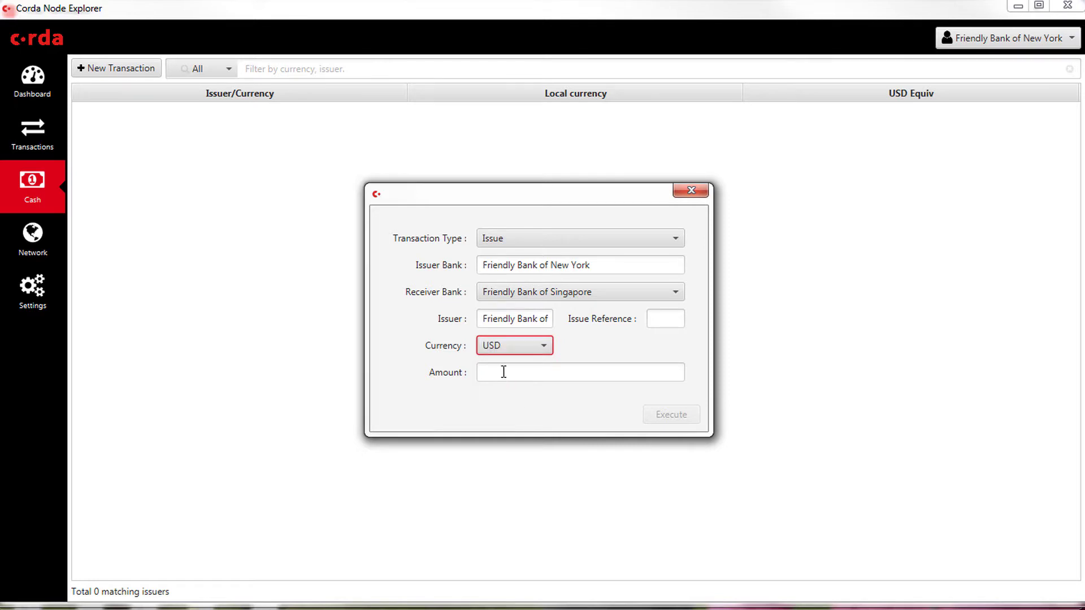
pyautogui.click(504, 375)
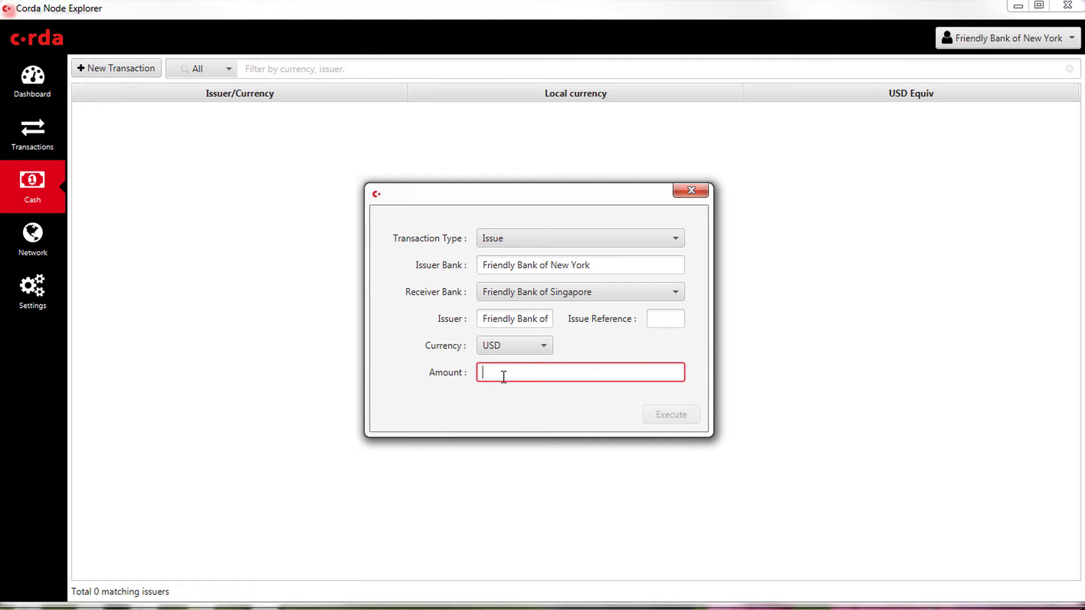
pyautogui.write('100000')
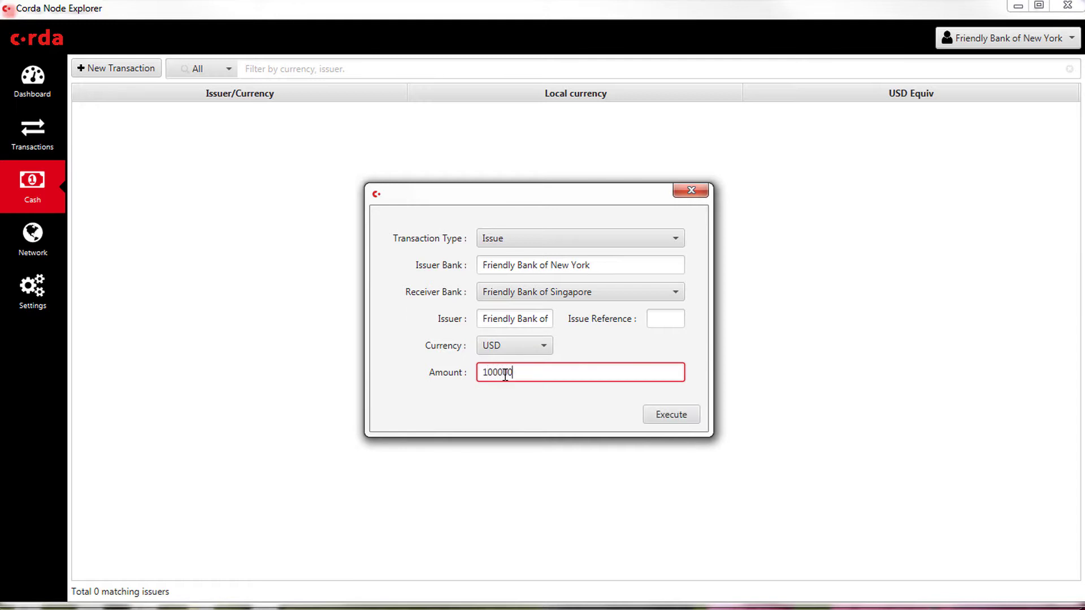
pyautogui.press('Tab')
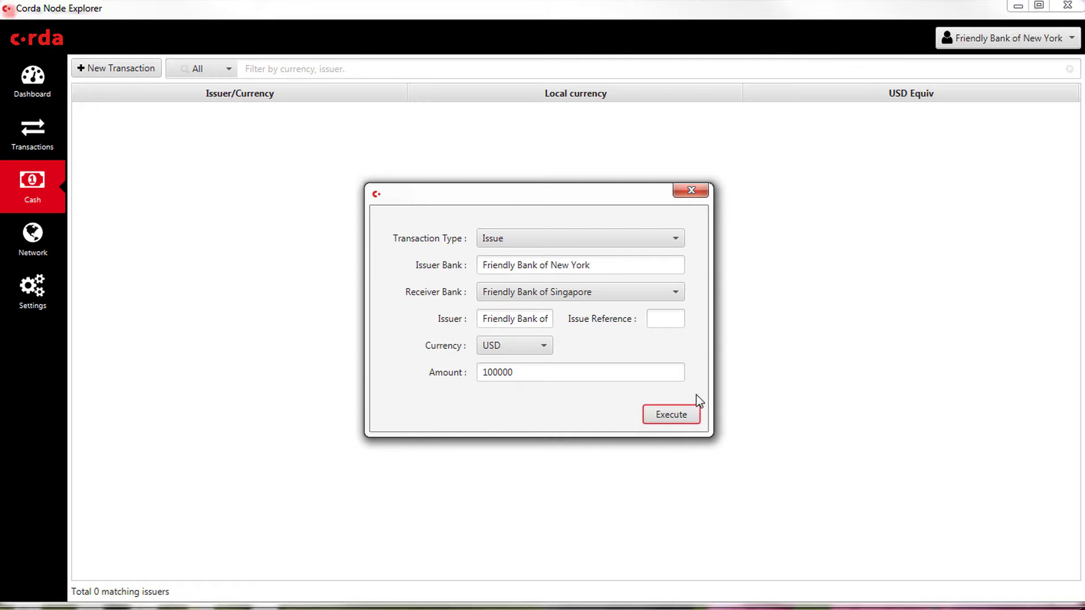
pyautogui.click(684, 412)
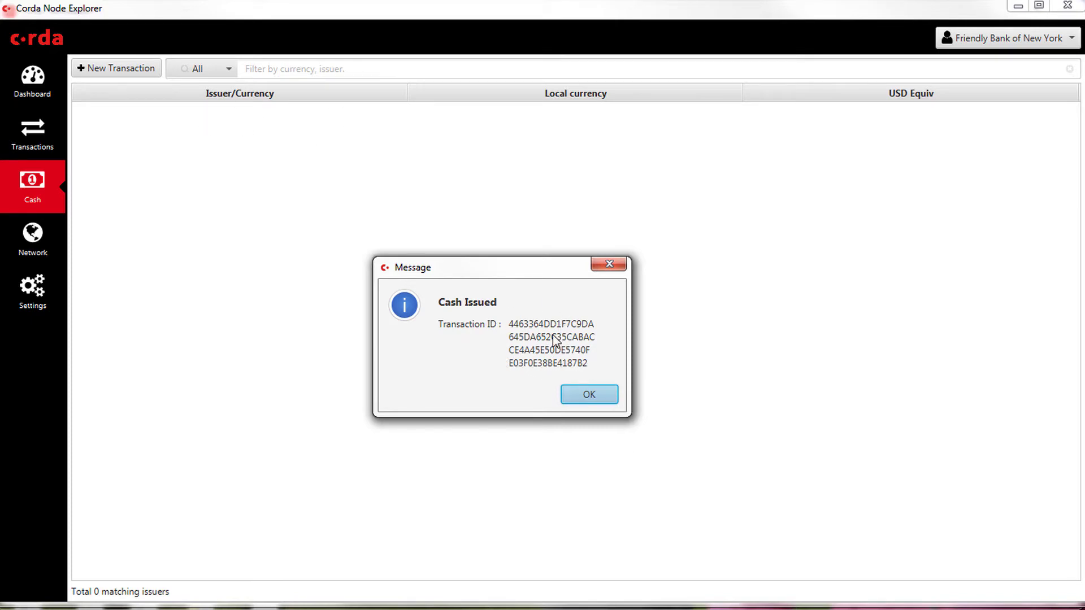
pyautogui.click(590, 398)
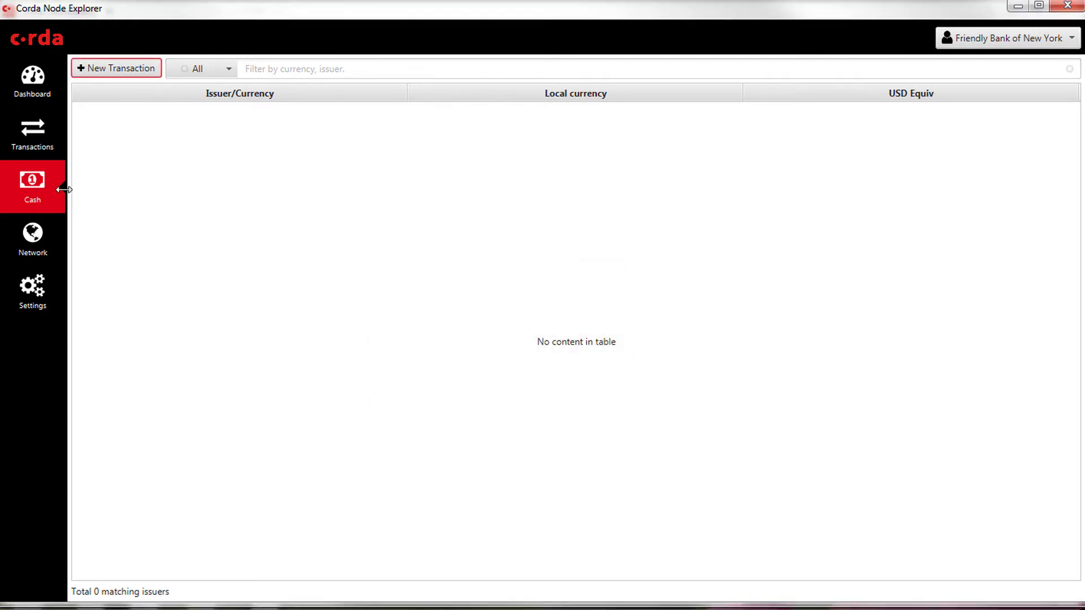
# Step: Examine the Issue and Move entries in the transaction list, expanding the Move entry to read its inputs, outputs and signatures
pyautogui.click(43, 126)
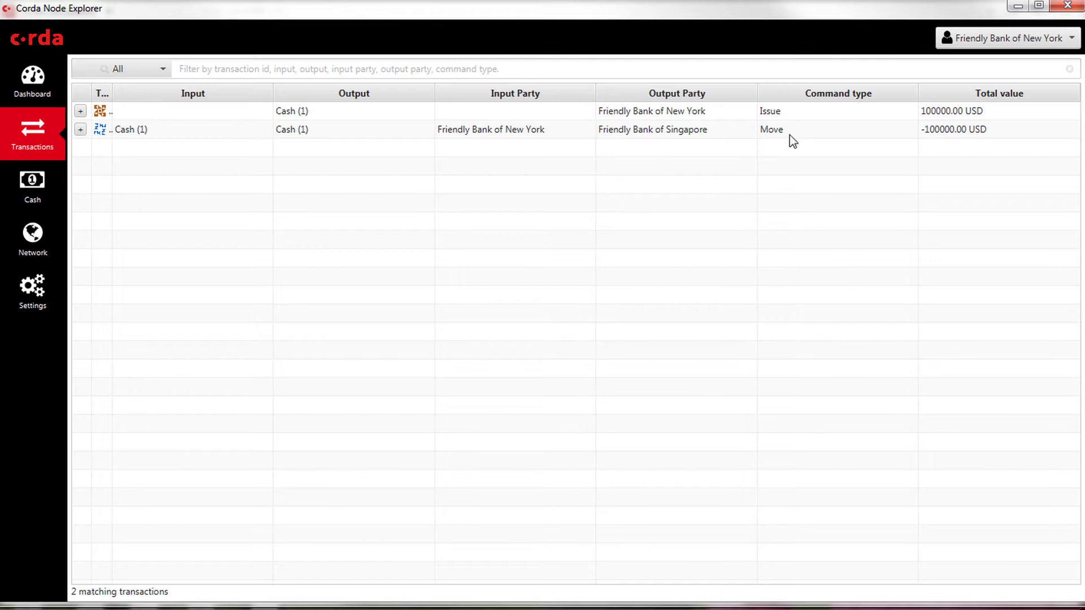
pyautogui.click(788, 114)
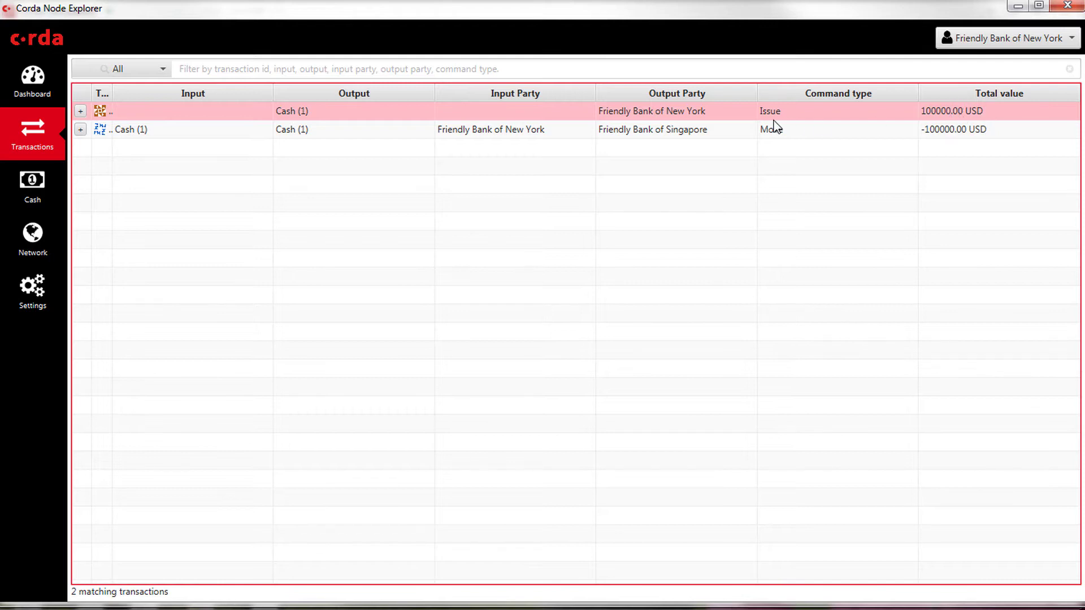
pyautogui.click(793, 134)
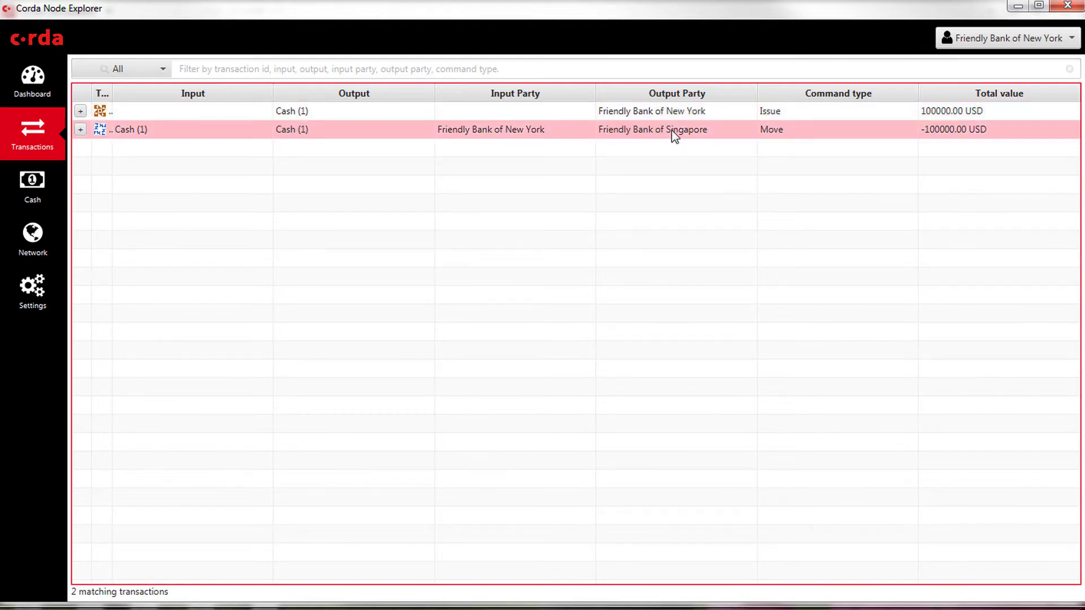
pyautogui.click(81, 130)
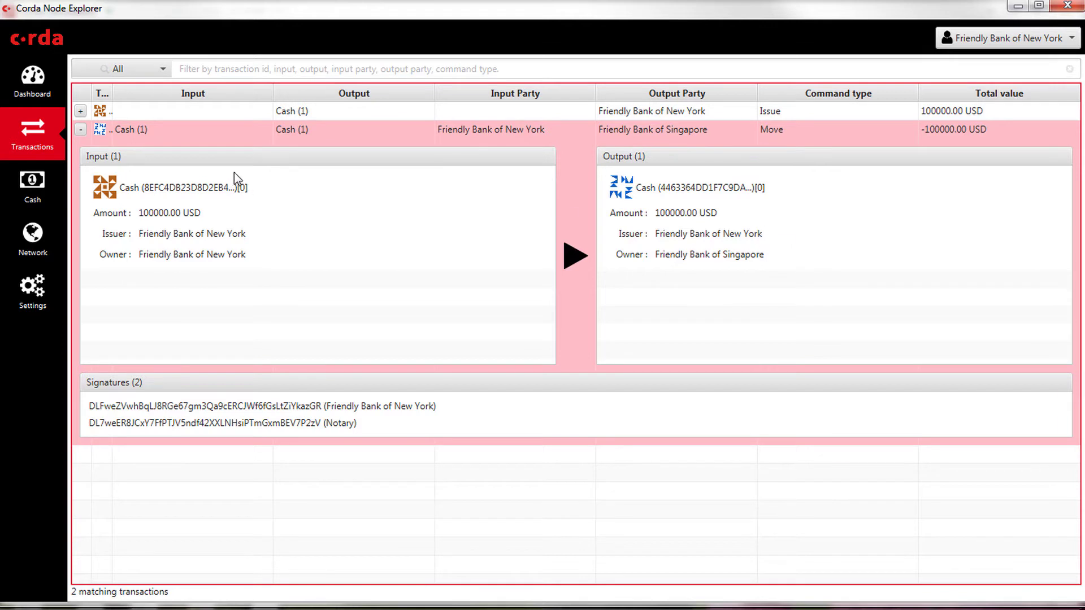
pyautogui.click(82, 131)
# Step: Check the Dashboard's Transactions summary, open the transaction list from it and select the Issue transaction
pyautogui.click(53, 92)
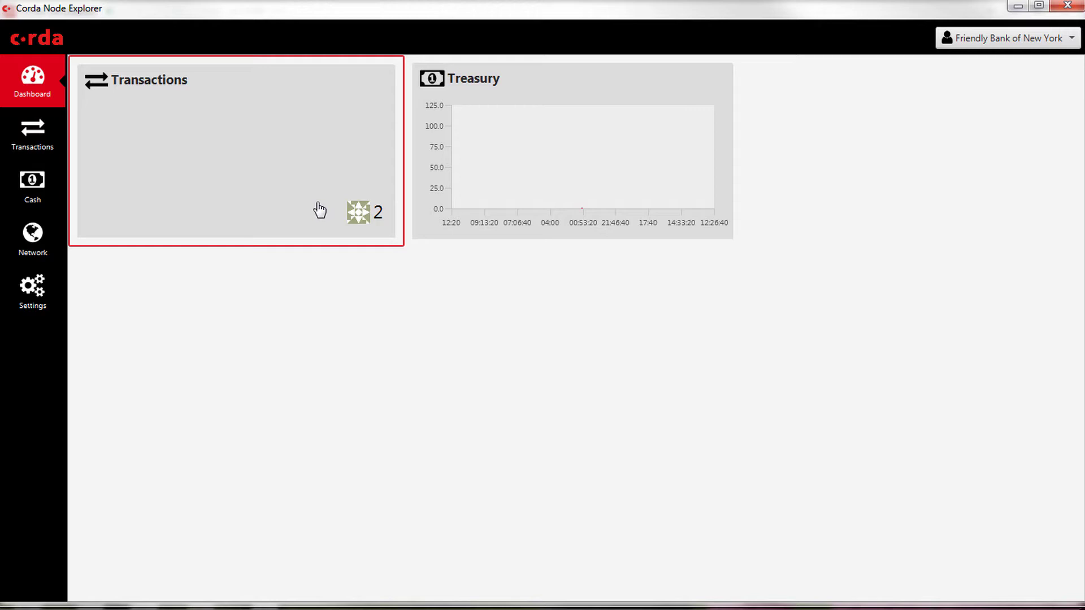
pyautogui.click(320, 210)
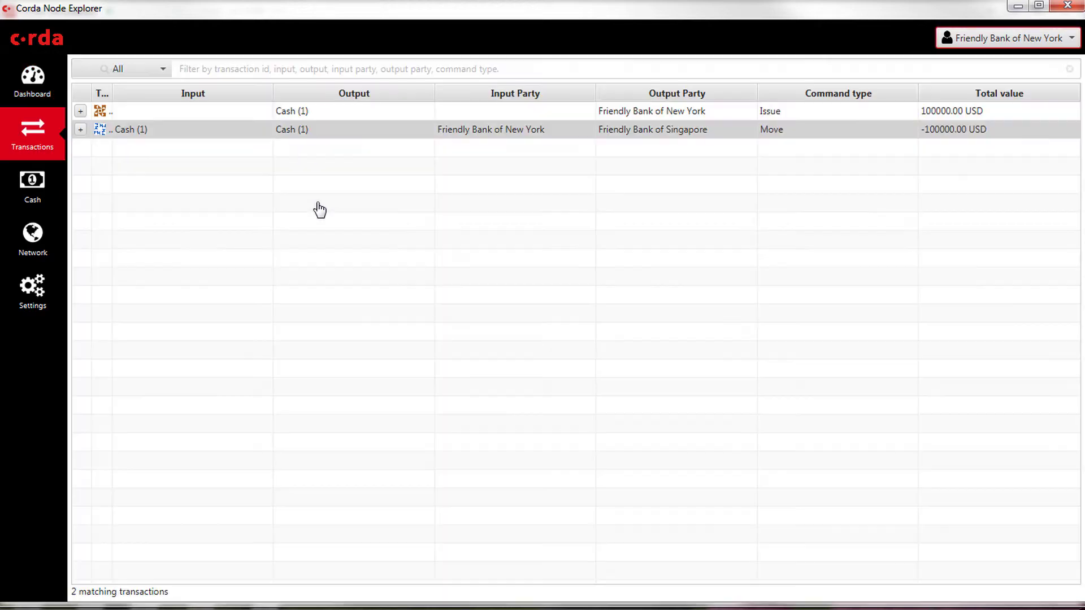
pyautogui.click(284, 118)
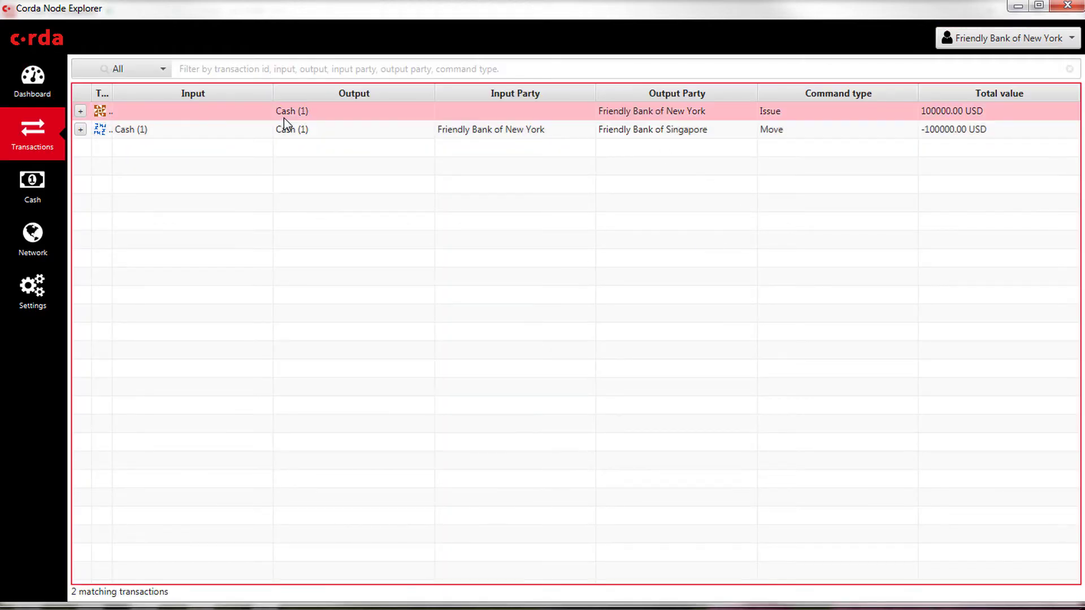
# Step: Select the Move transaction, check the Dashboard's Treasury chart and open the cash holdings from it
pyautogui.click(364, 138)
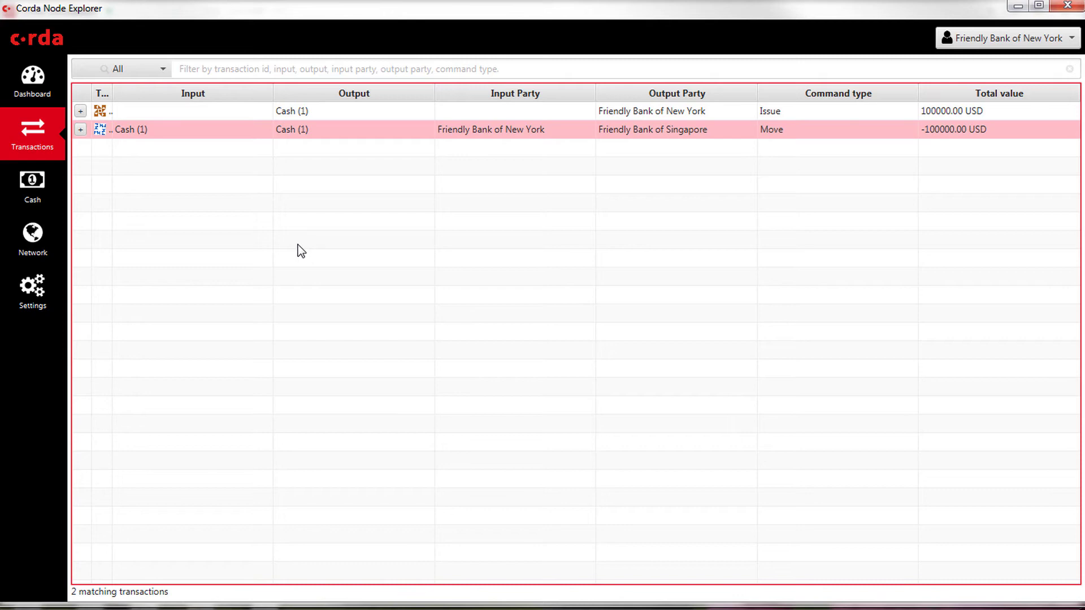
pyautogui.click(62, 72)
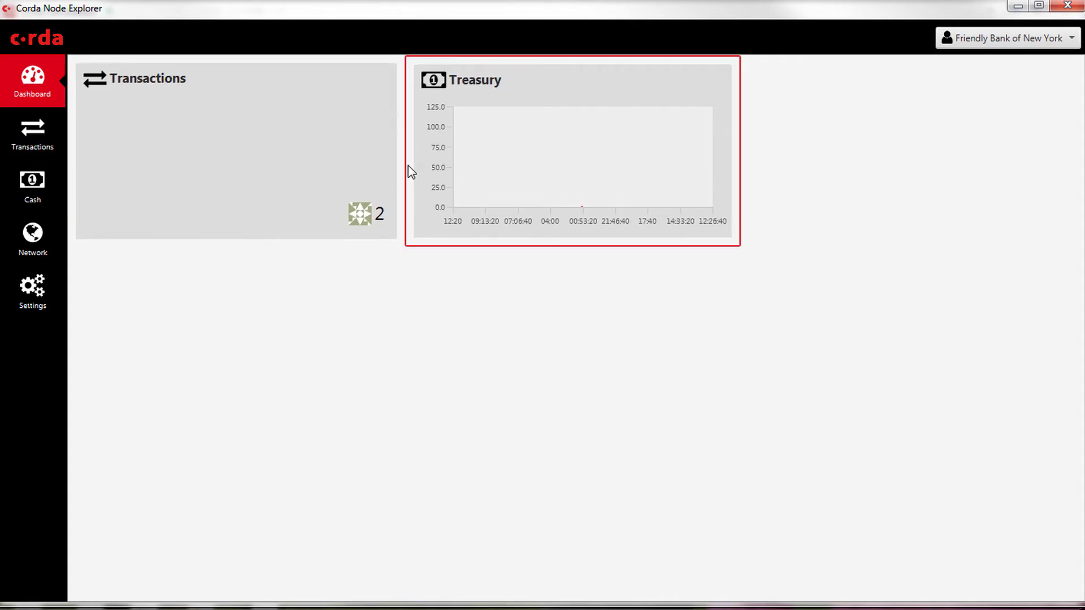
pyautogui.click(582, 182)
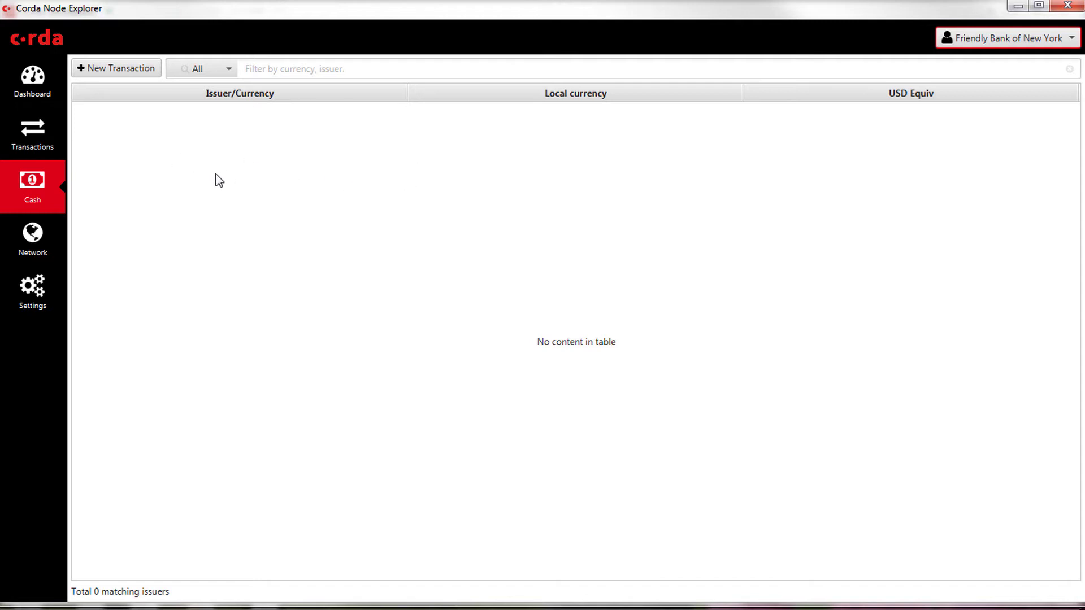
# Step: Create a new cash transaction of type Issue with Friendly Bank of New York as the receiver bank
pyautogui.click(101, 69)
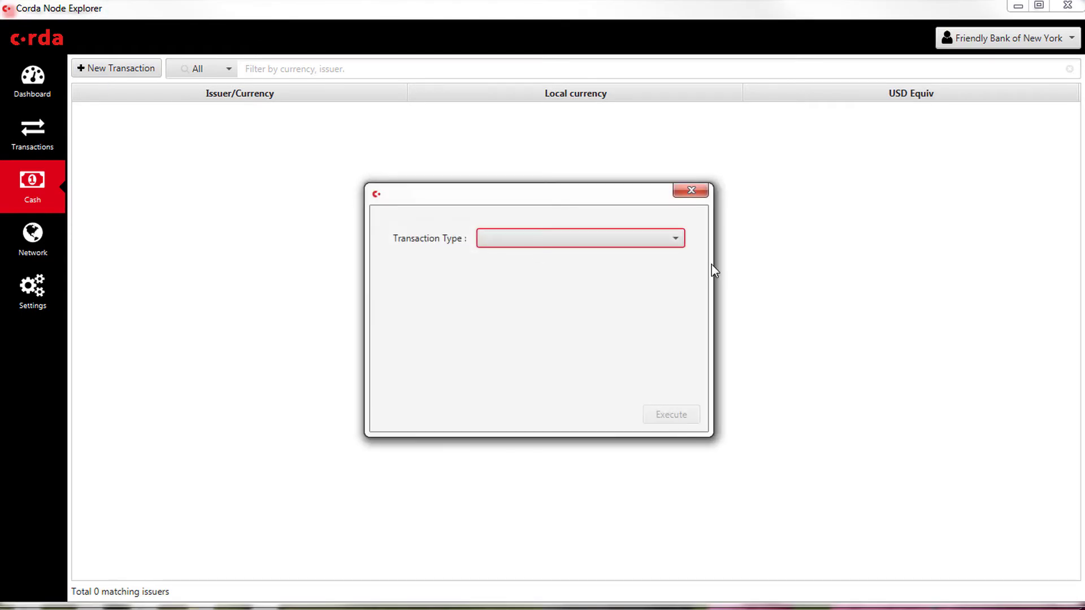
pyautogui.click(605, 239)
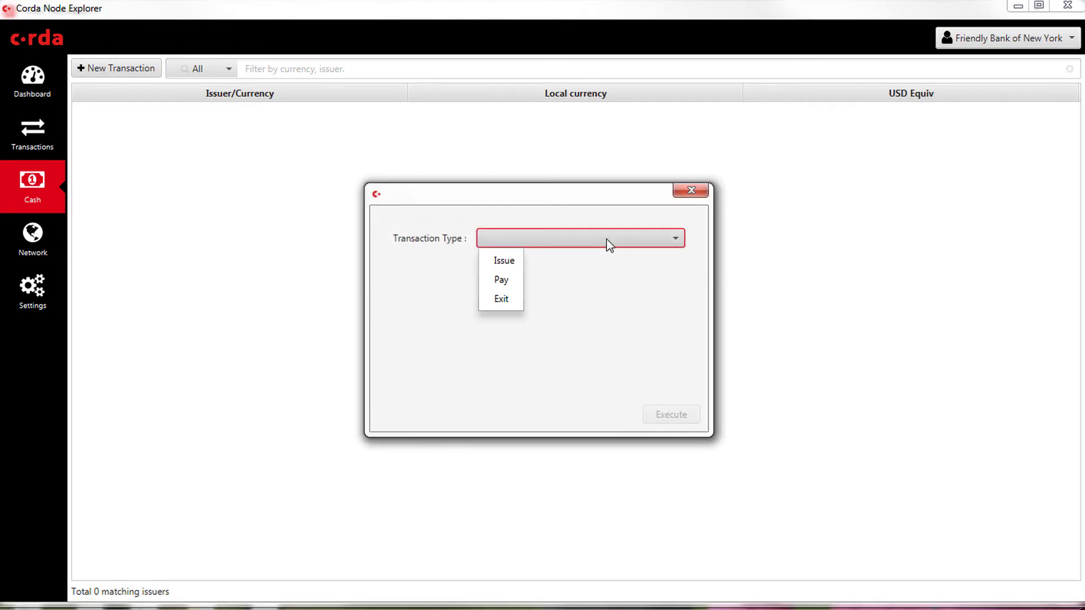
pyautogui.click(488, 264)
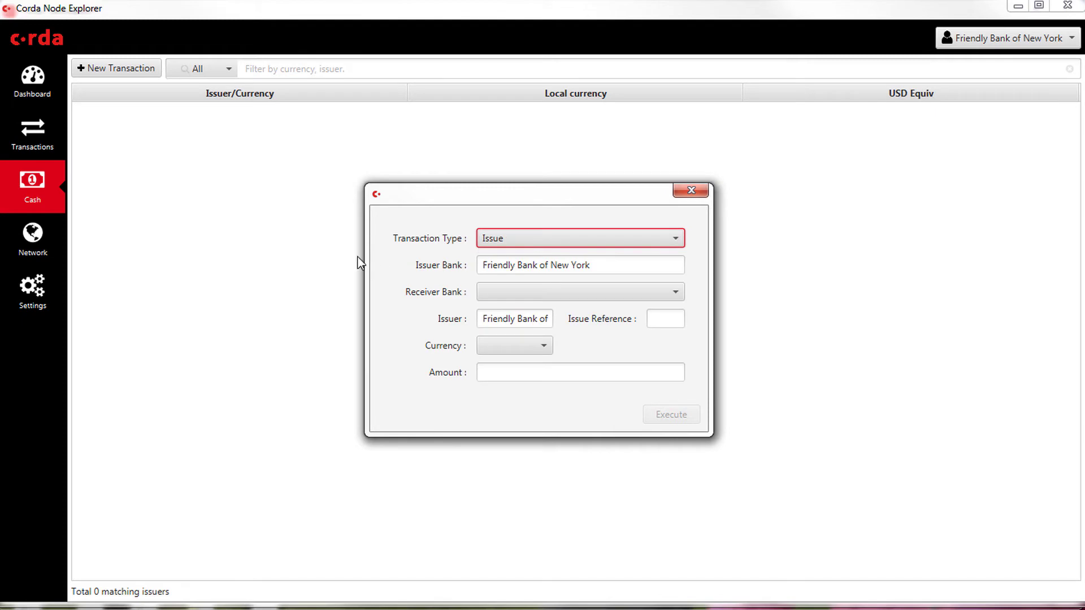
pyautogui.click(535, 294)
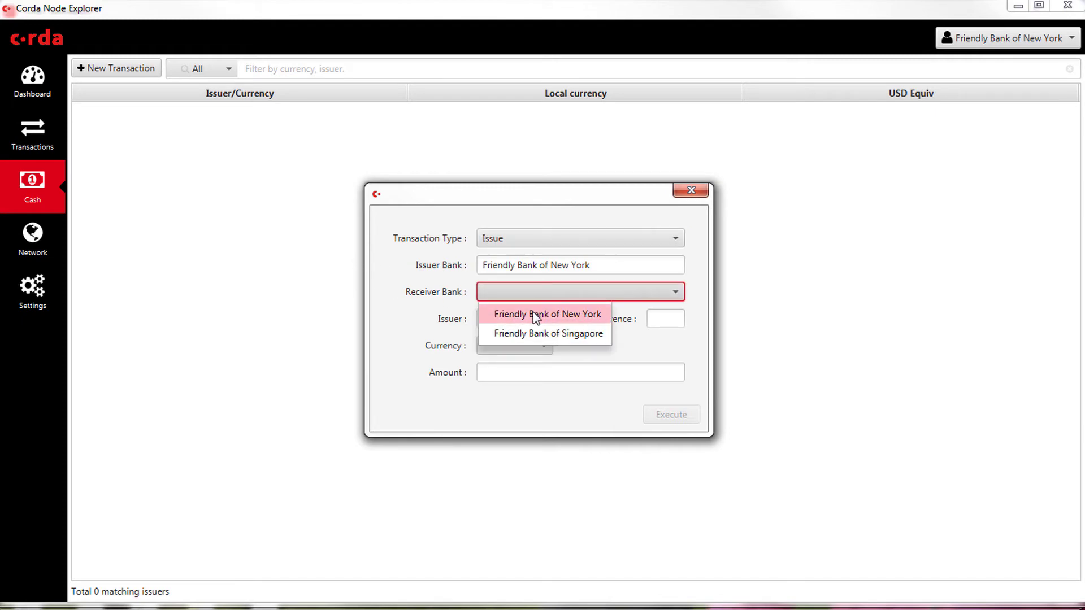
pyautogui.click(501, 312)
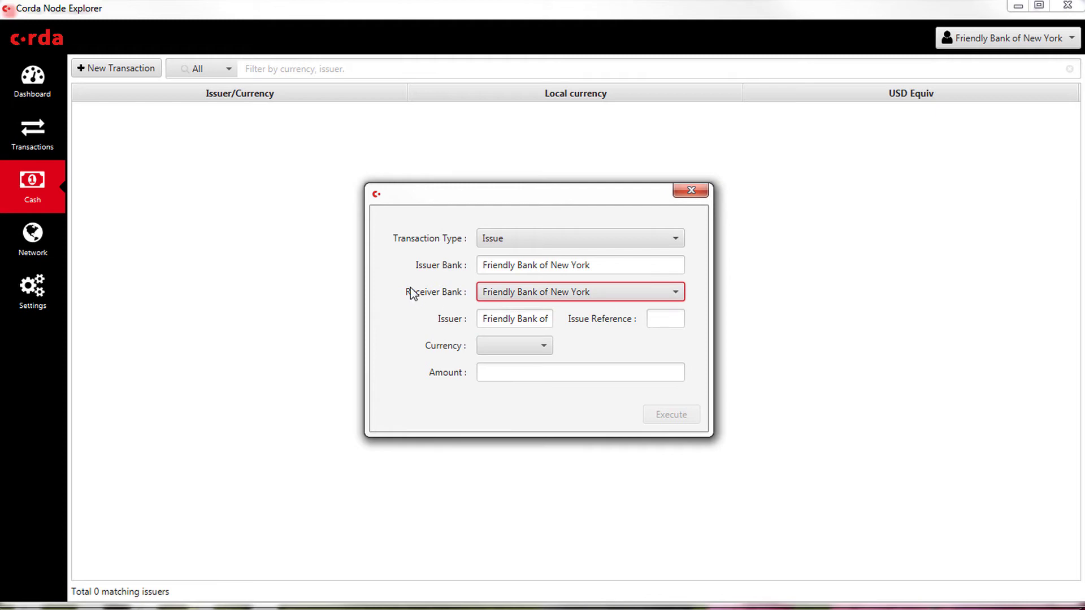
# Step: Set the issue's amount to 100000 and currency to USD, leave the issue reference empty, execute it and dismiss the message
pyautogui.click(536, 372)
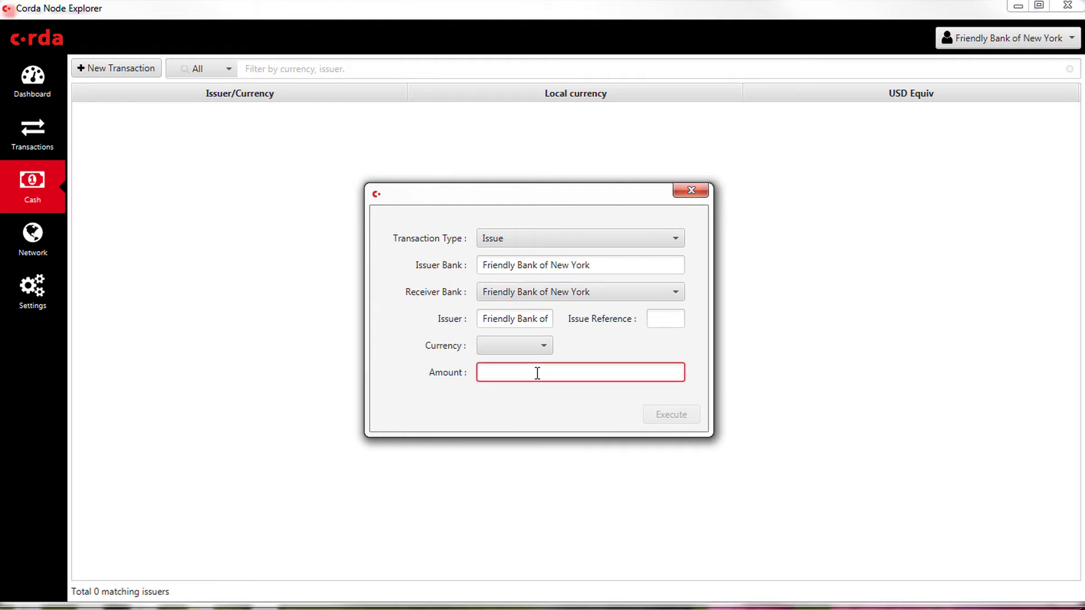
pyautogui.write('100000')
pyautogui.click(542, 349)
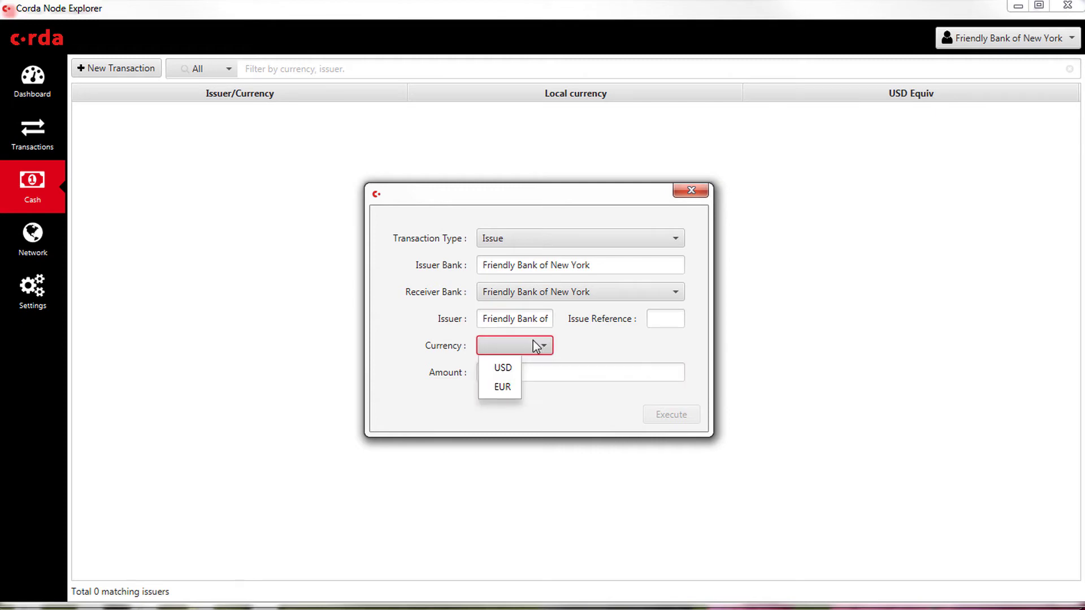
pyautogui.click(496, 370)
pyautogui.click(665, 319)
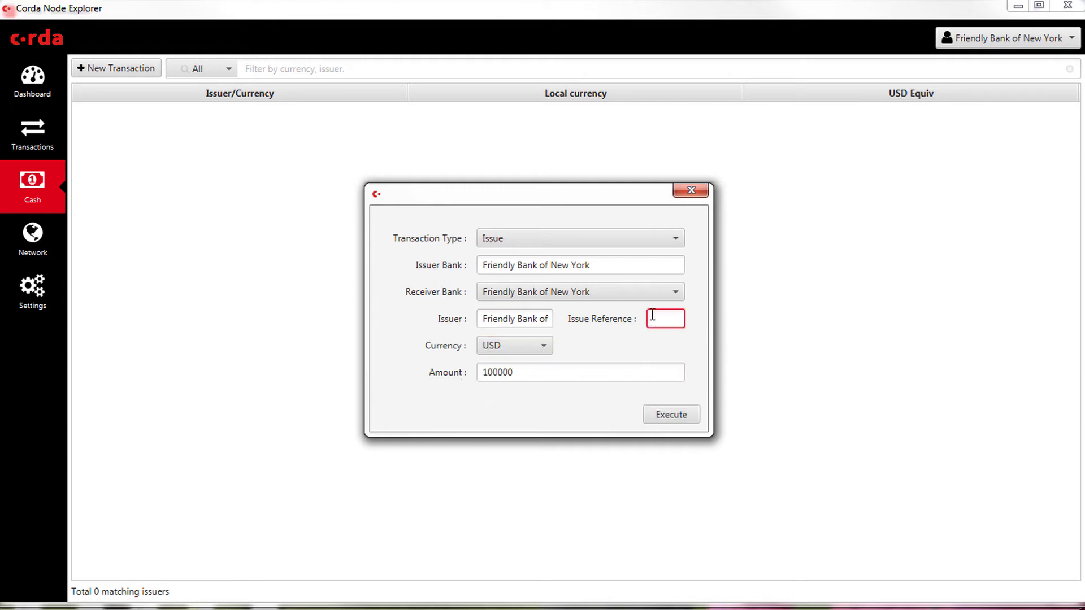
pyautogui.click(668, 417)
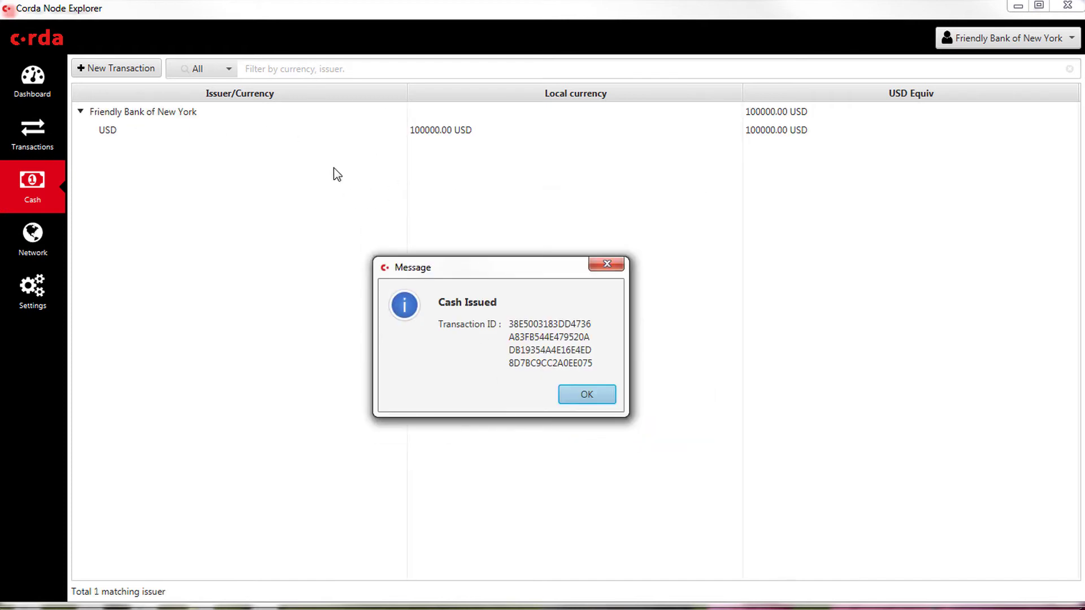
pyautogui.click(592, 394)
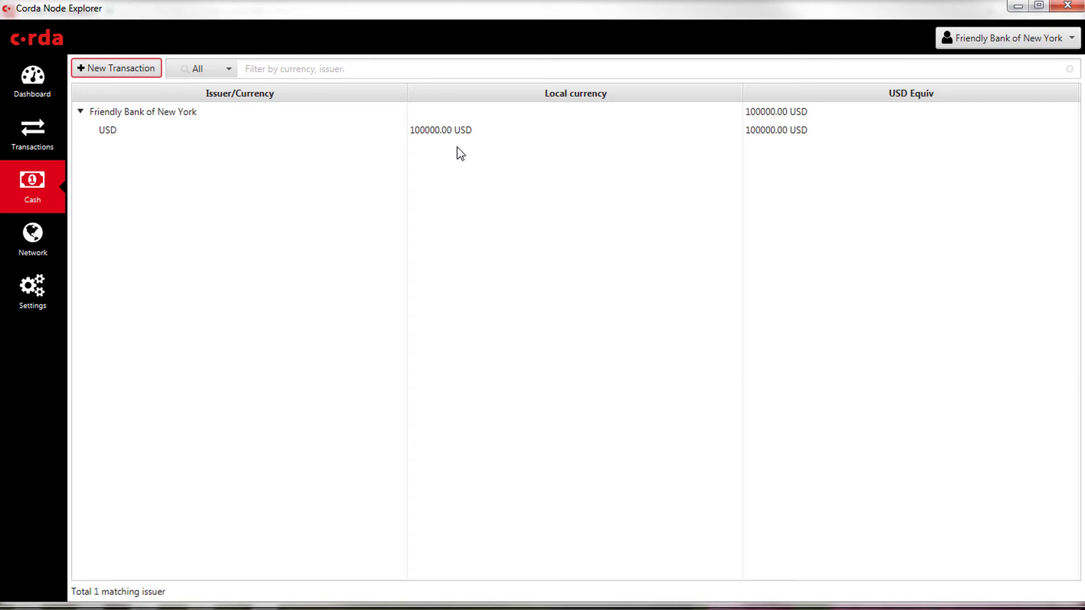
# Step: Examine the USD holding's details, the Dashboard's Treasury chart and the updated transaction list
pyautogui.click(445, 136)
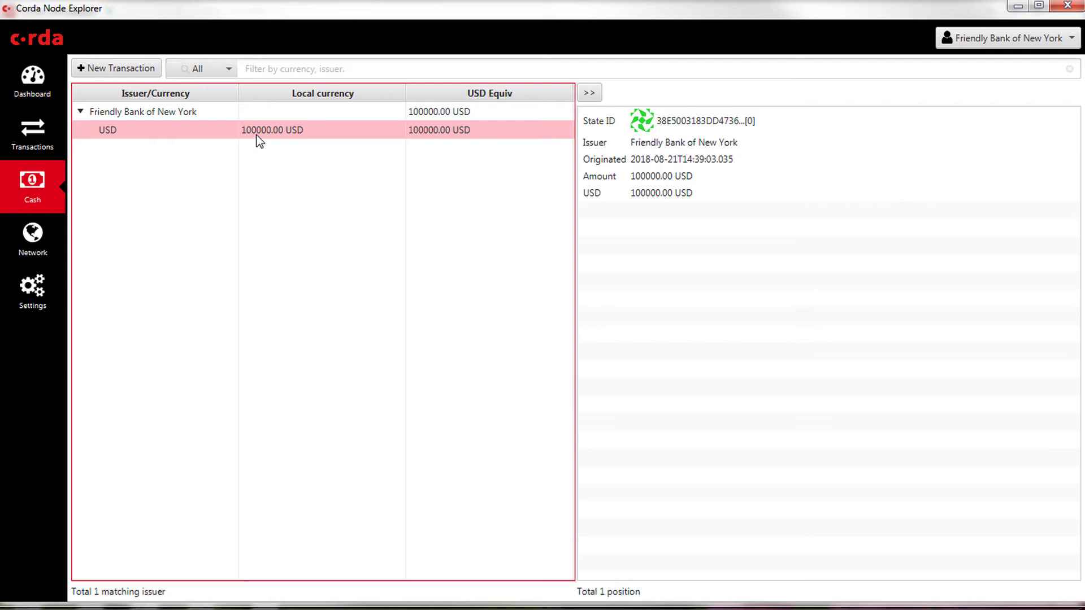
pyautogui.click(46, 80)
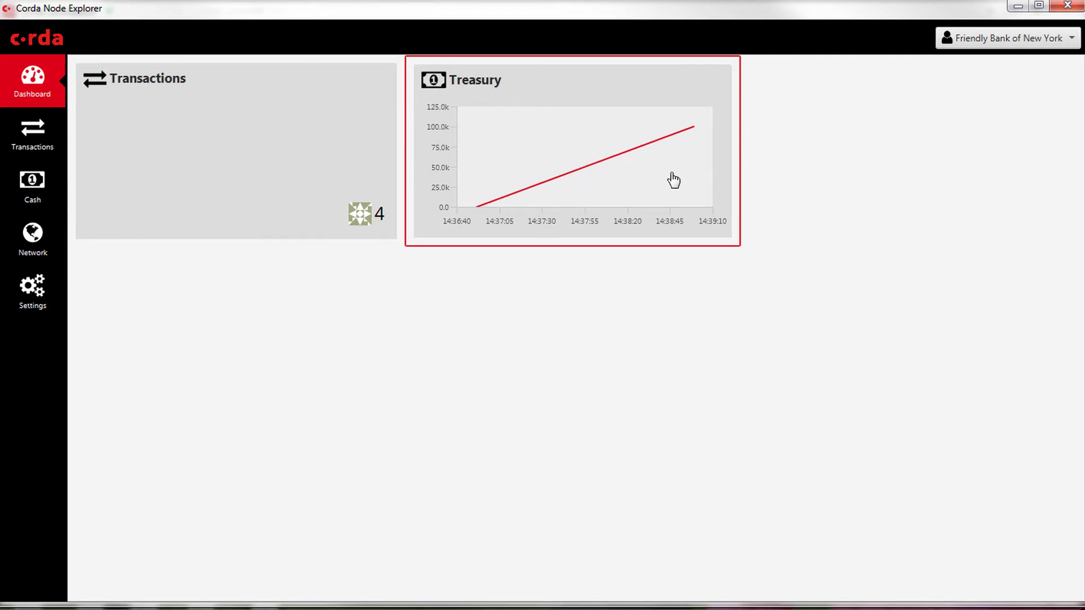
pyautogui.click(582, 185)
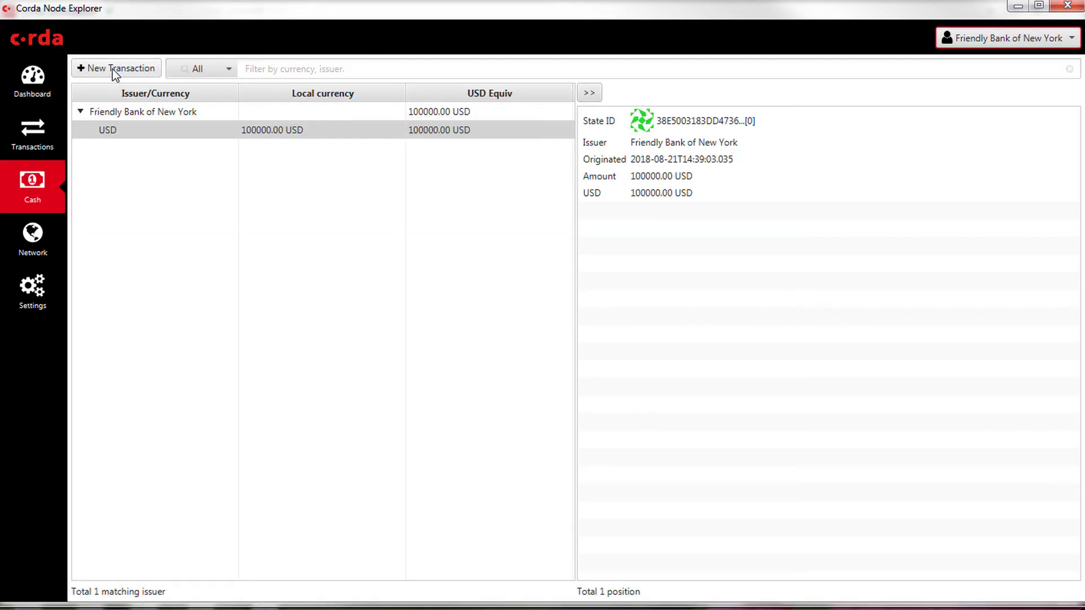
pyautogui.click(56, 85)
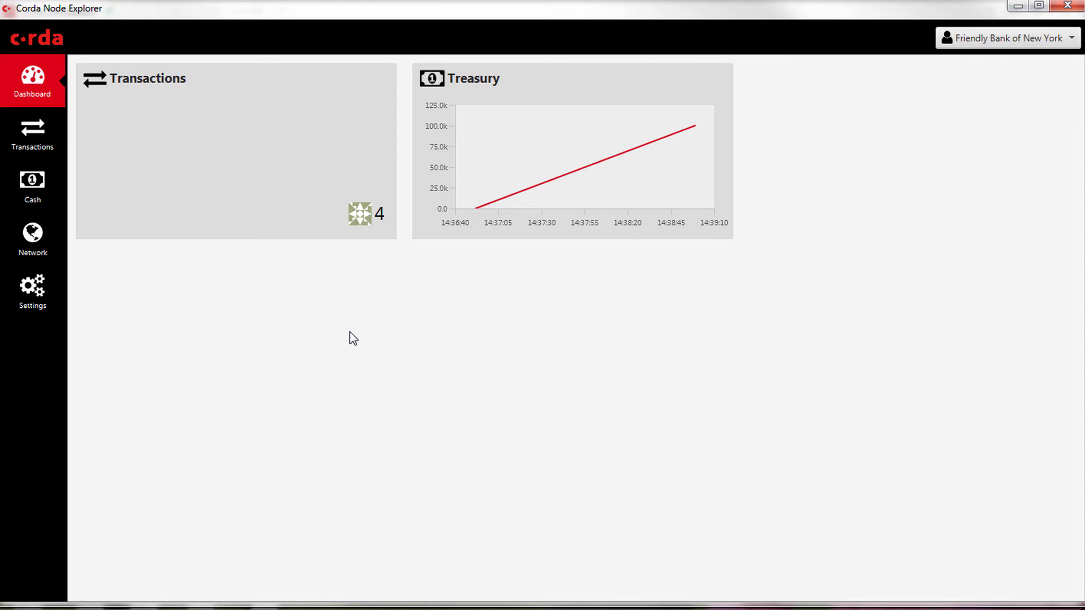
pyautogui.click(33, 145)
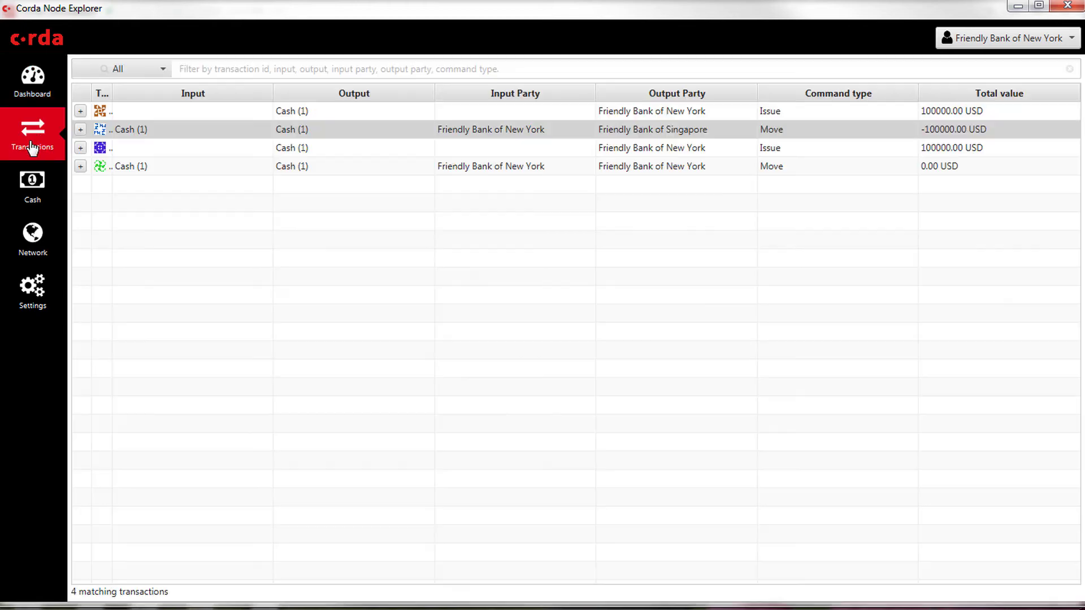
# Step: Create a new cash transaction of type Pay with Friendly Bank of Singapore as the payee
pyautogui.click(35, 203)
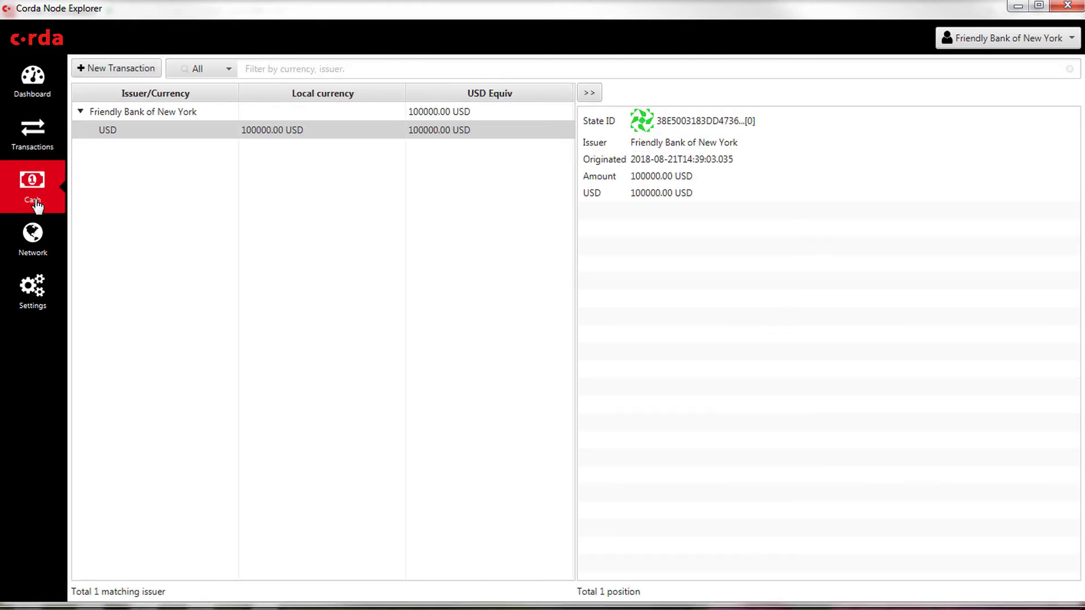
pyautogui.click(107, 69)
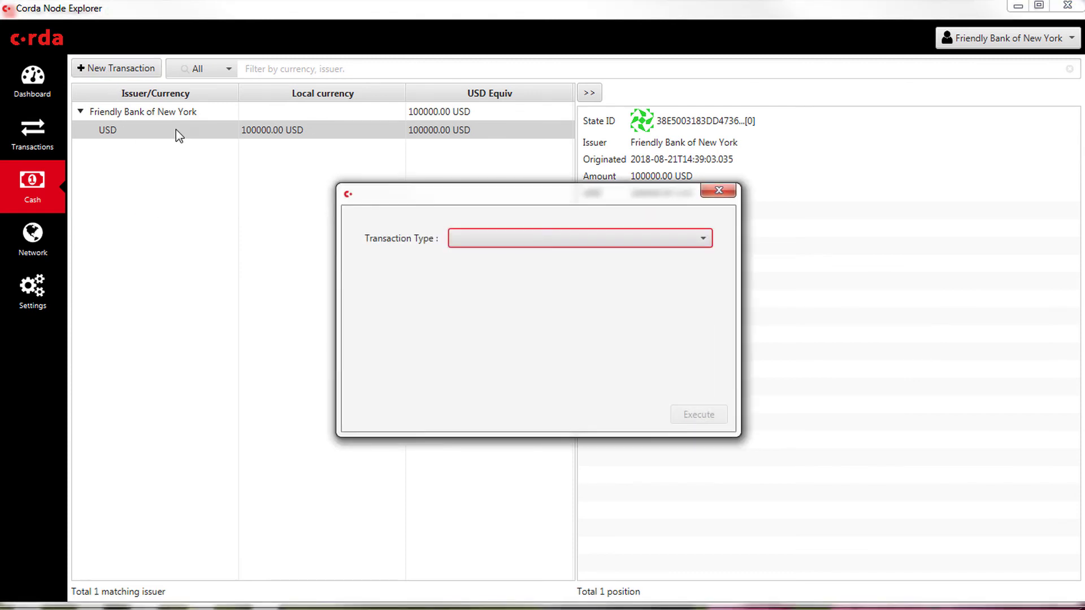
pyautogui.click(655, 245)
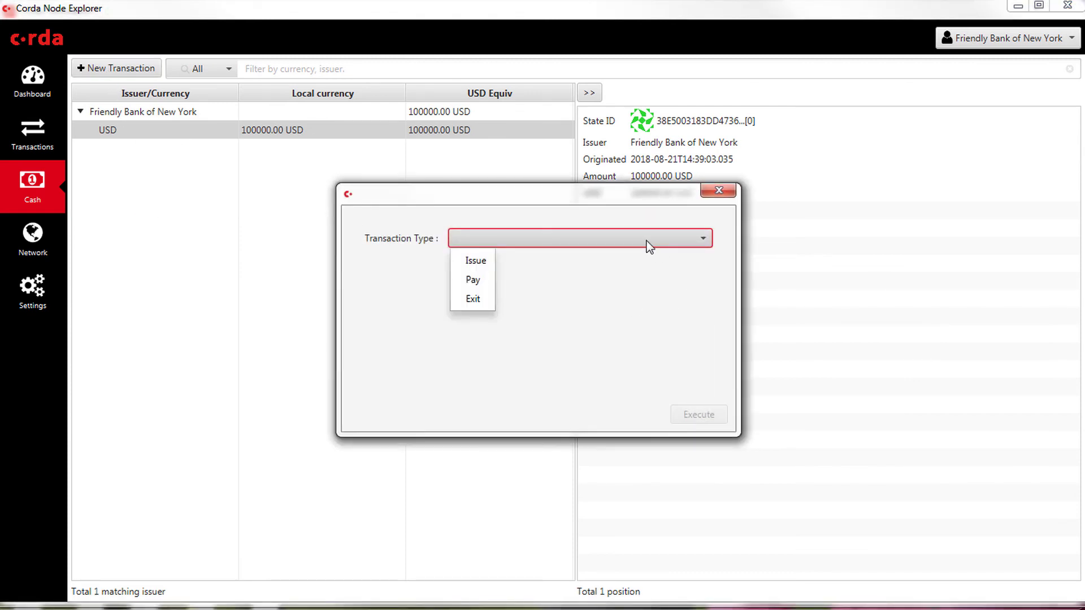
pyautogui.click(480, 284)
pyautogui.click(585, 264)
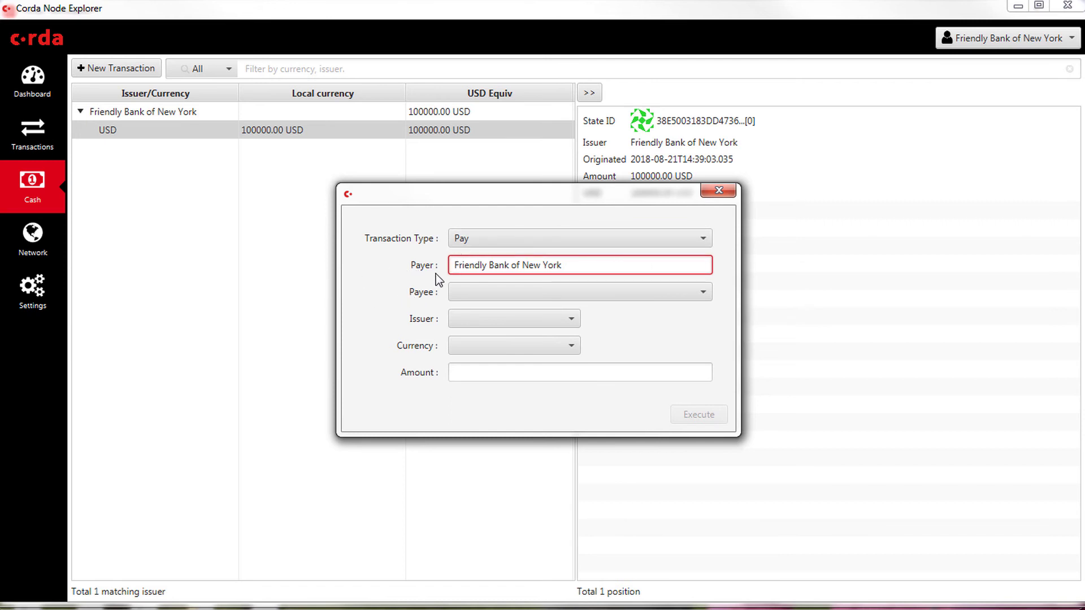
pyautogui.click(491, 239)
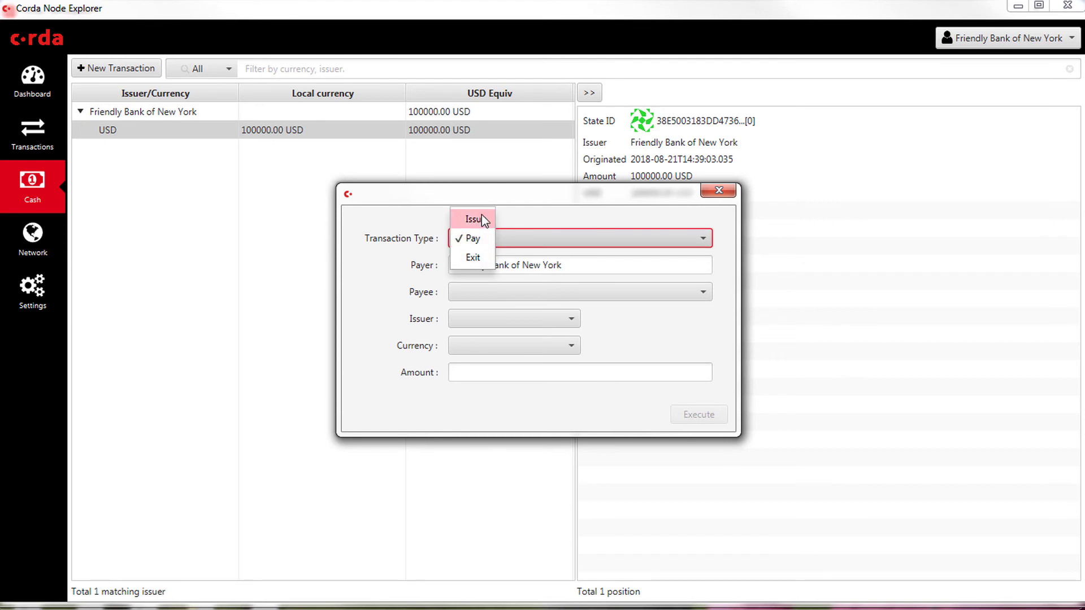
pyautogui.click(399, 277)
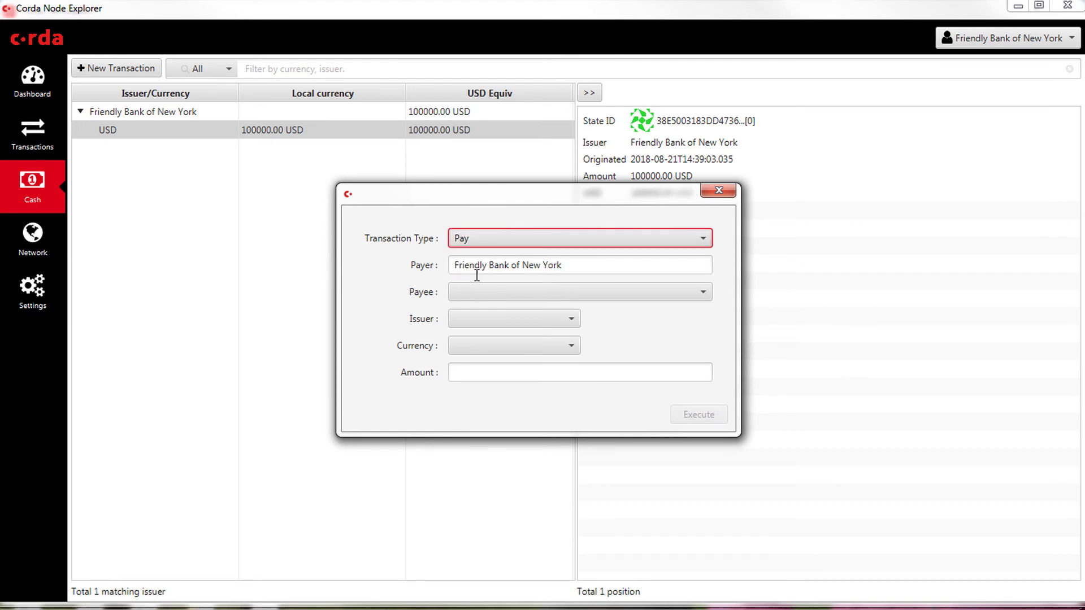
pyautogui.click(531, 294)
pyautogui.click(517, 334)
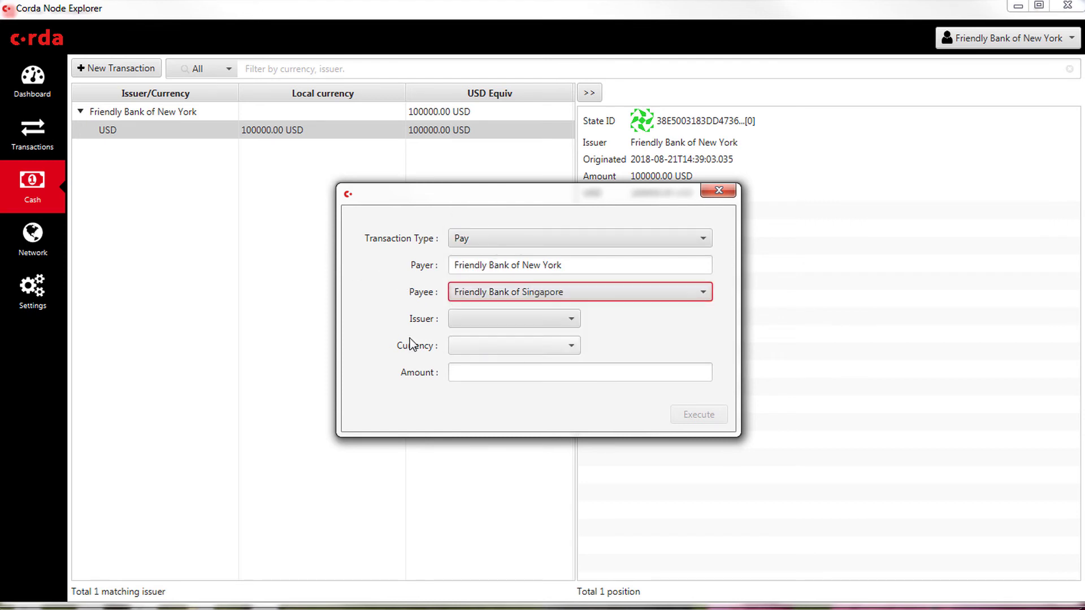
# Step: Set the payment's issuer to Friendly Bank of New York and its currency to USD
pyautogui.click(529, 325)
pyautogui.click(528, 341)
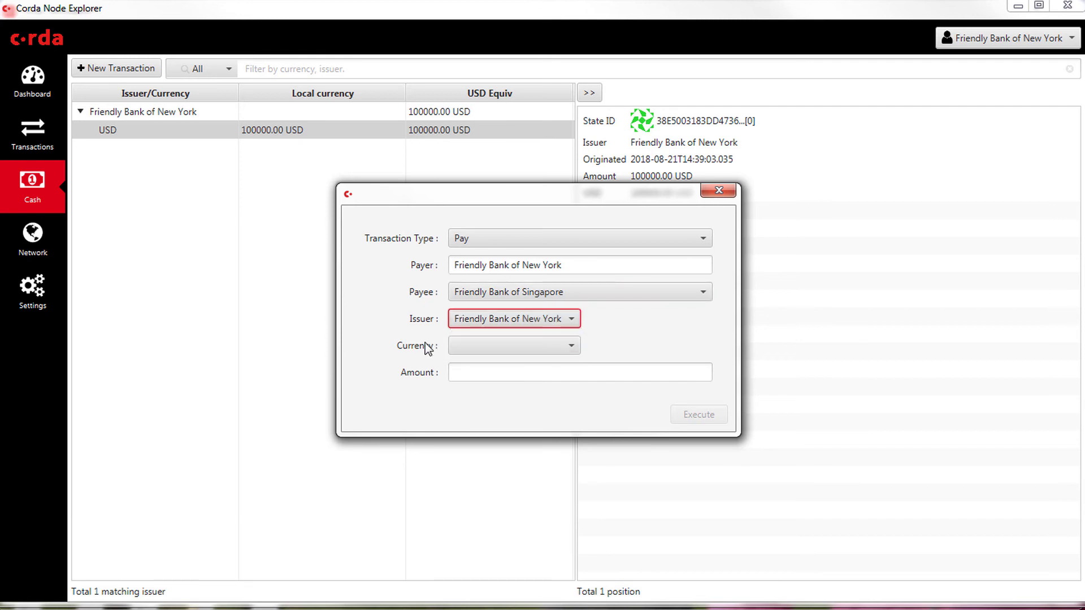
pyautogui.click(512, 351)
pyautogui.click(474, 368)
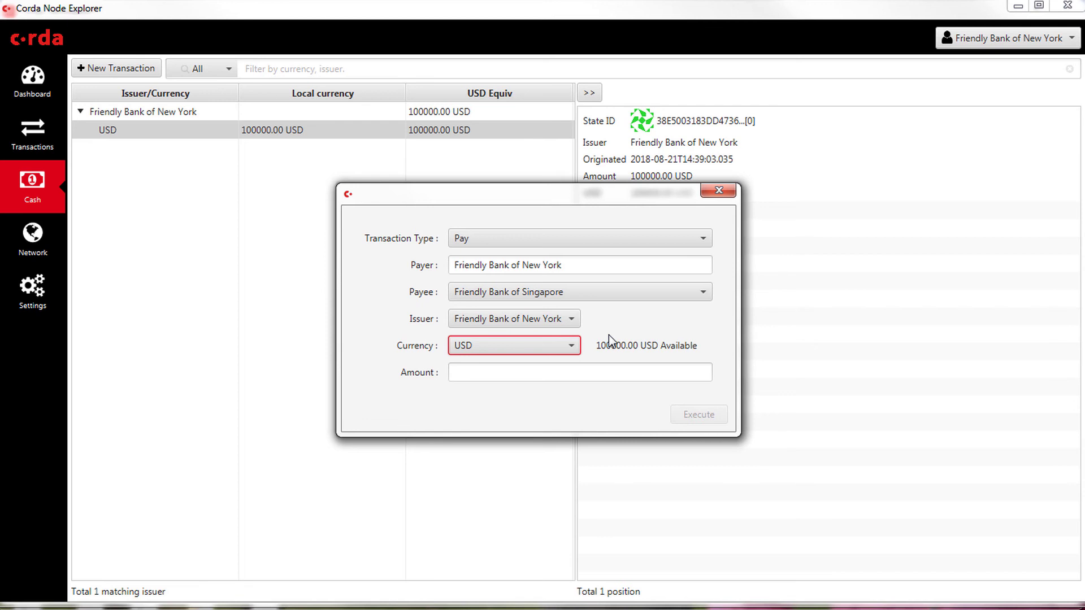
# Step: Set the payment amount to 12000, execute the transaction and dismiss the message
pyautogui.click(491, 368)
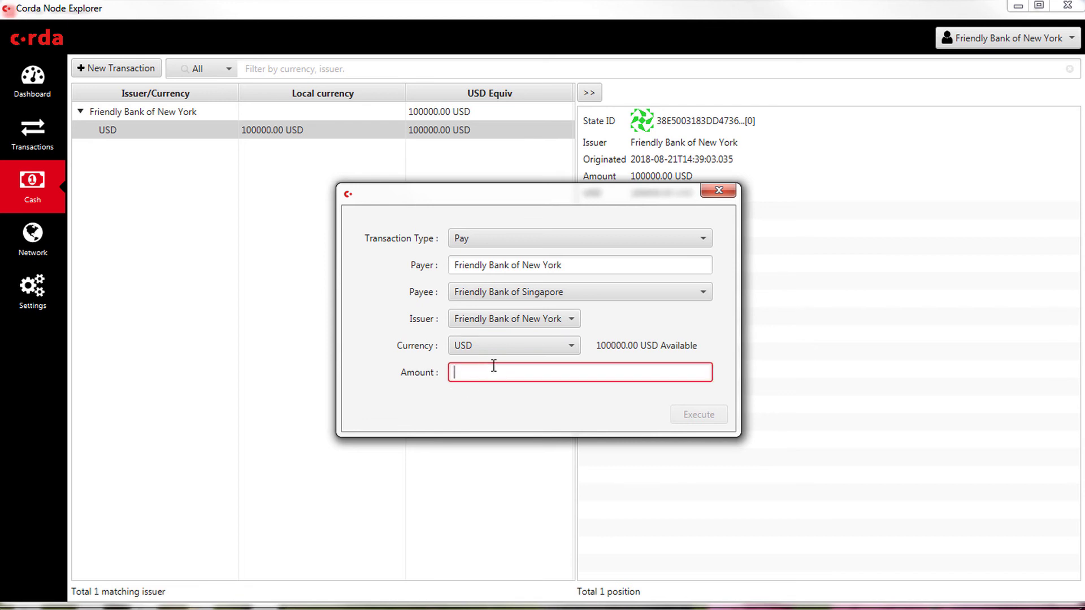
pyautogui.write('12')
pyautogui.write('.50')
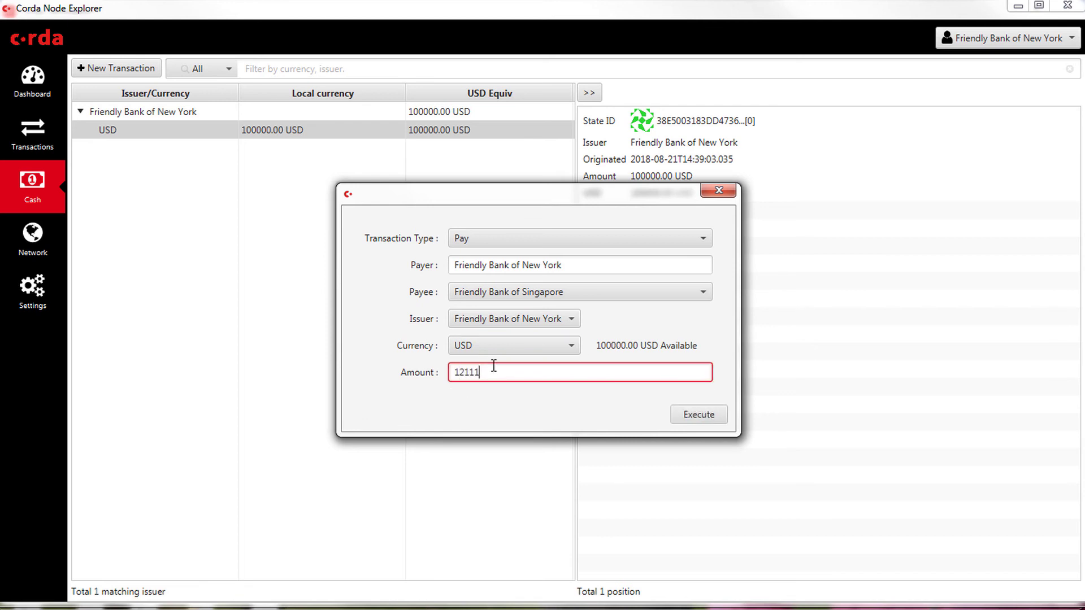
pyautogui.press('BackSpace')
pyautogui.press('BackSpace')
pyautogui.press('BackSpace')
pyautogui.write('0000')
pyautogui.press('Tab')
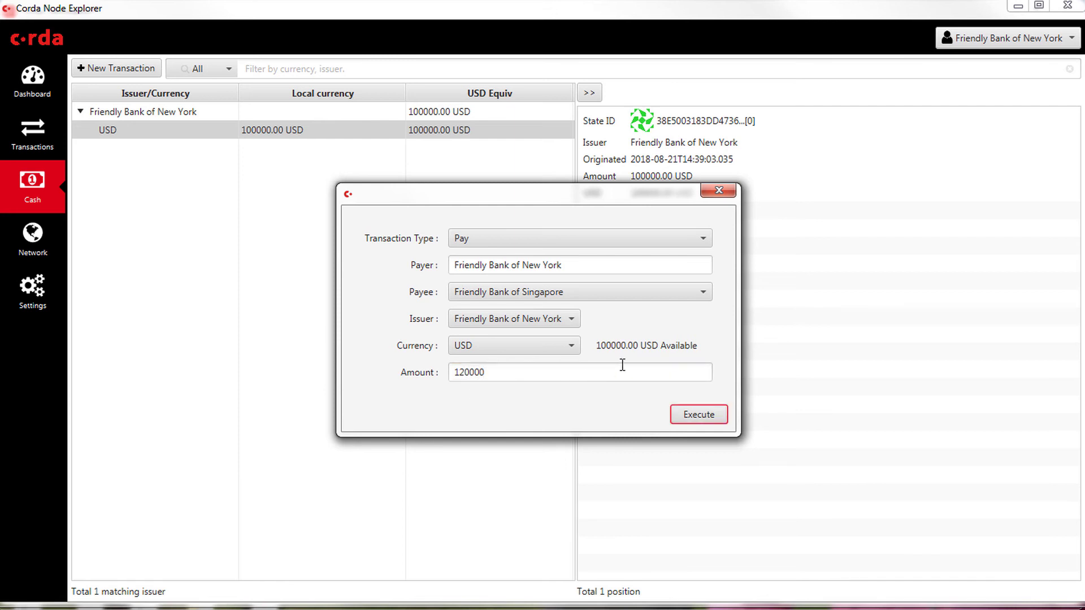
pyautogui.click(469, 374)
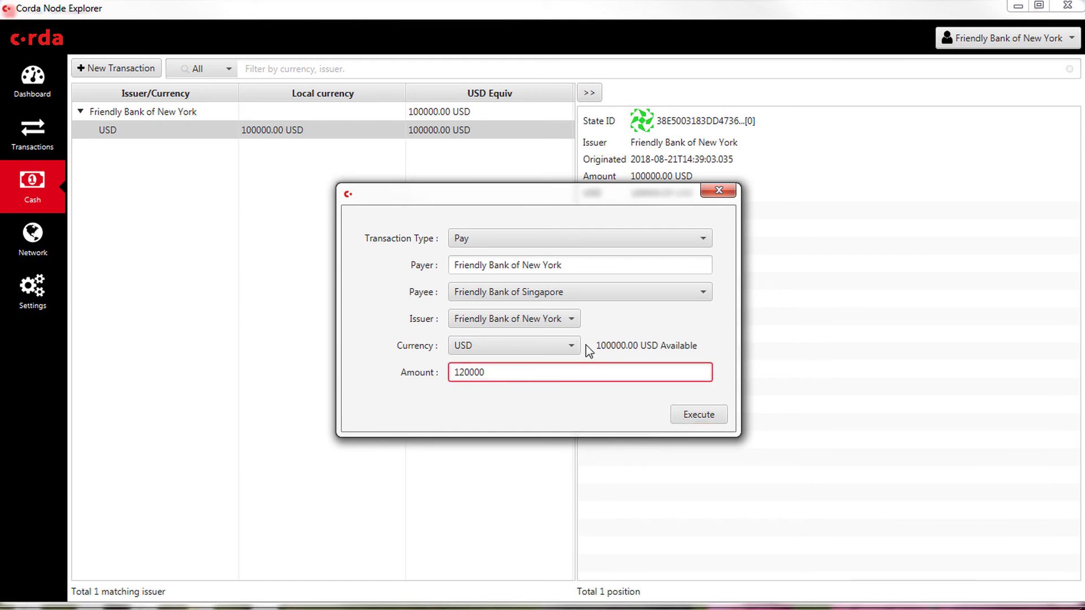
pyautogui.press('BackSpace')
pyautogui.click(565, 370)
pyautogui.click(713, 418)
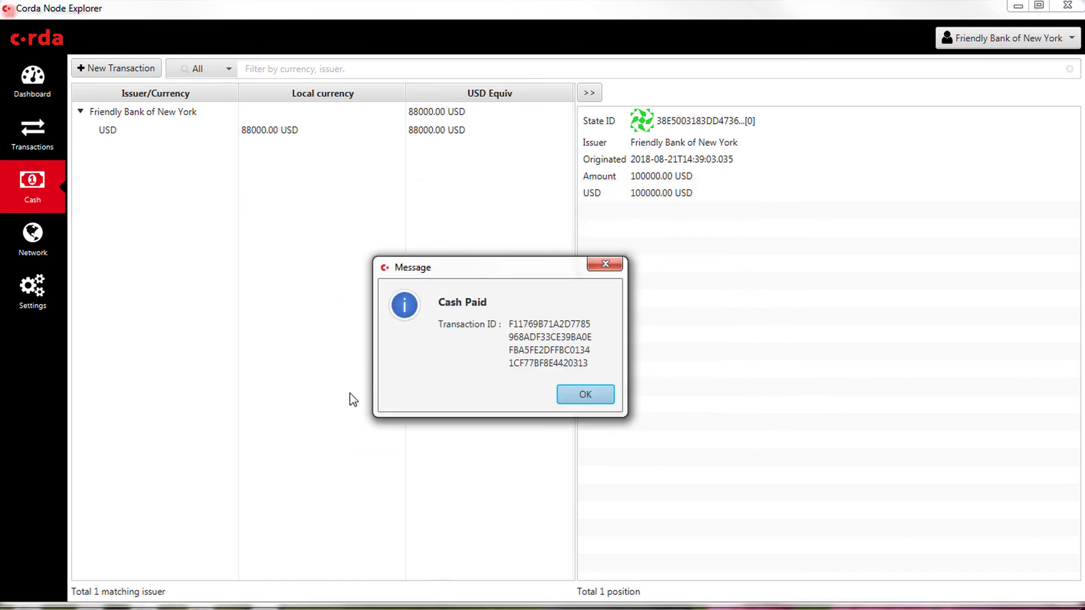
pyautogui.click(587, 395)
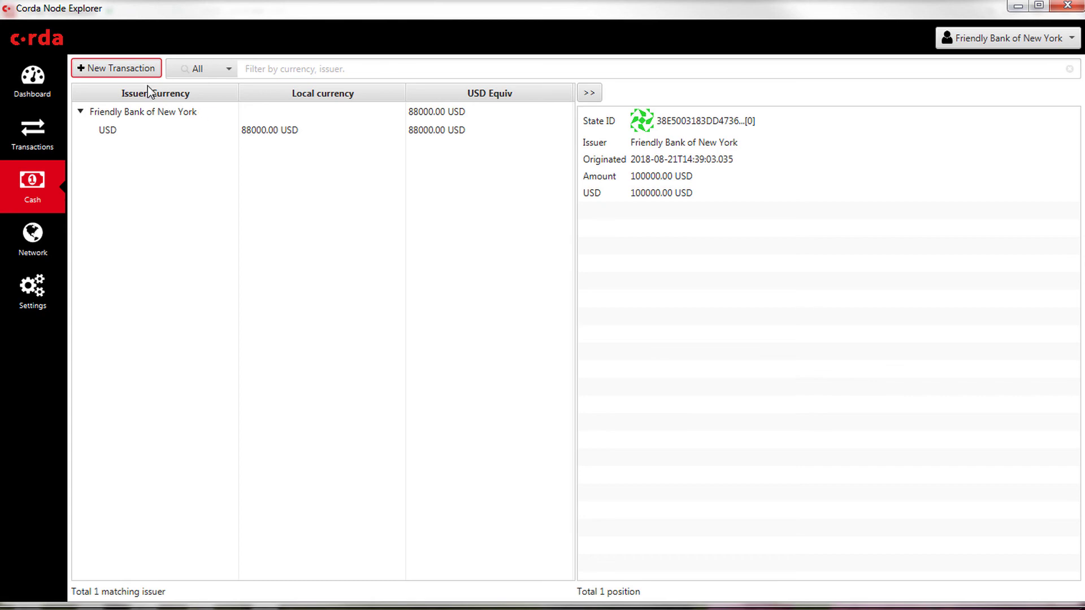
# Step: Check the Dashboard after the payment and review the transaction list opened from its Transactions summary
pyautogui.click(34, 91)
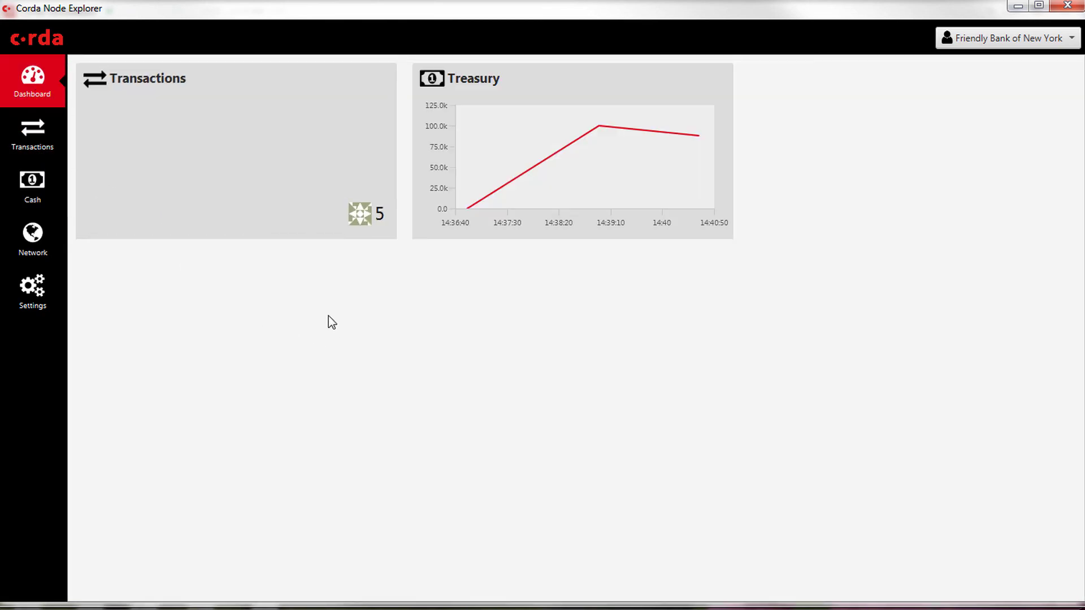
pyautogui.click(315, 234)
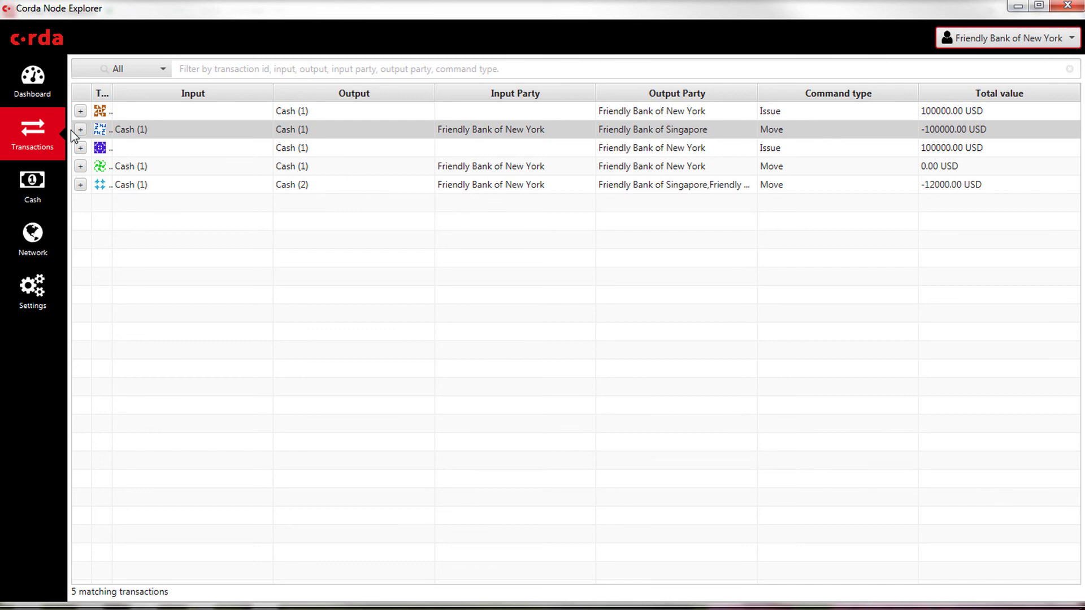
pyautogui.click(32, 82)
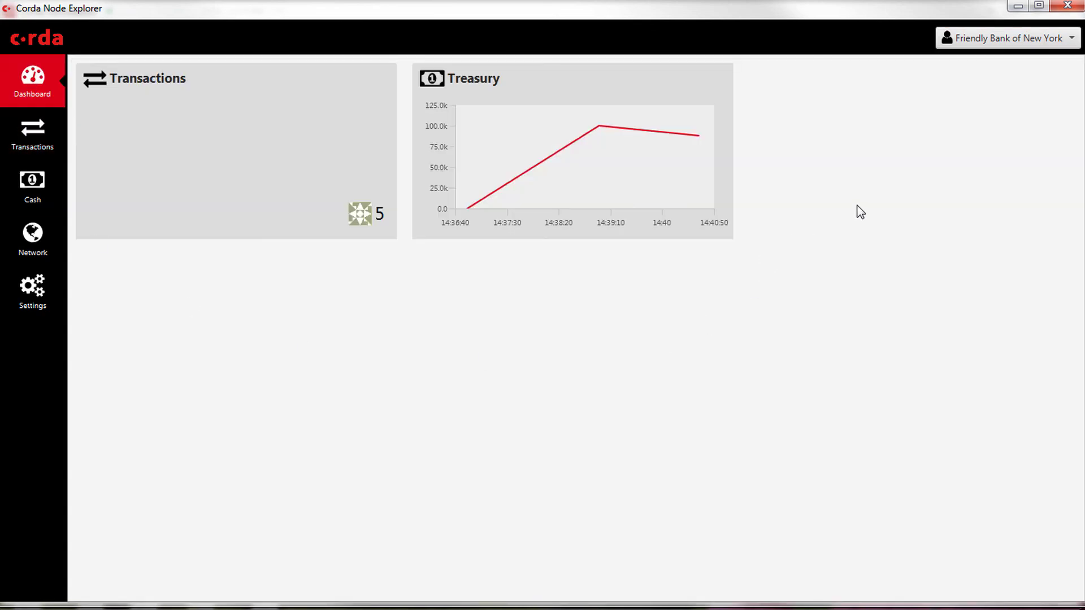
# Step: Switch to the browser's DemoBench page on corda.net and look over its Running DemoBench section and installer links
pyautogui.click(740, 0)
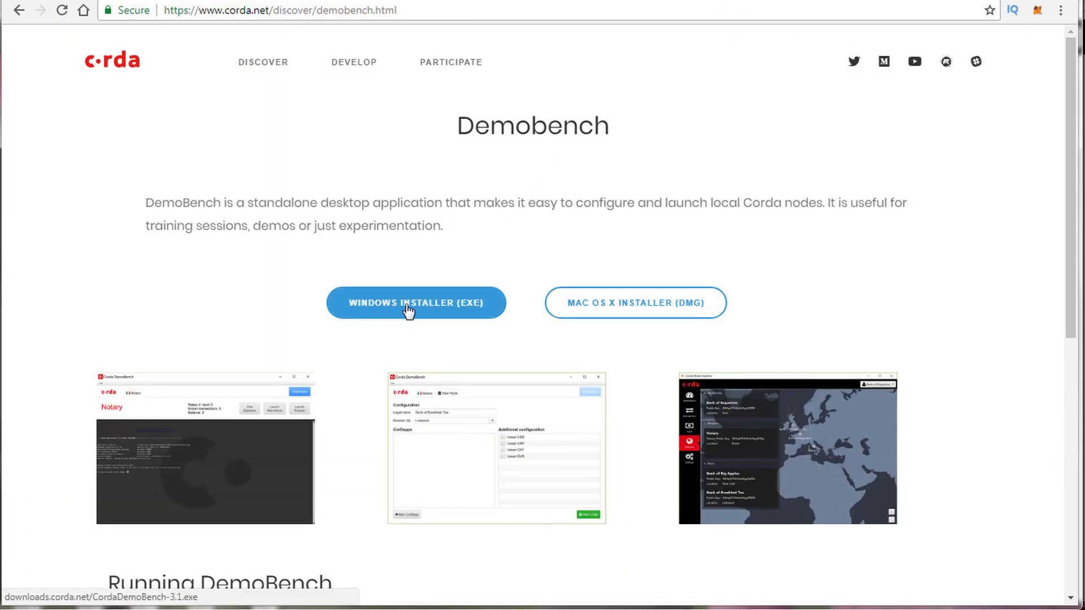
pyautogui.scroll(-8, 500, 215)
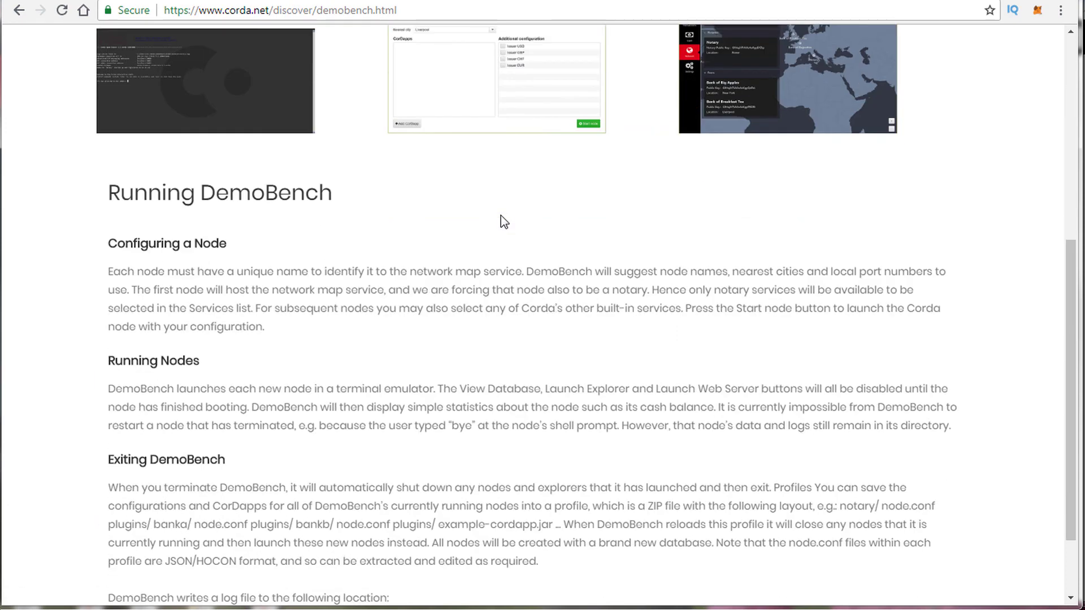
pyautogui.scroll(8, 433, 377)
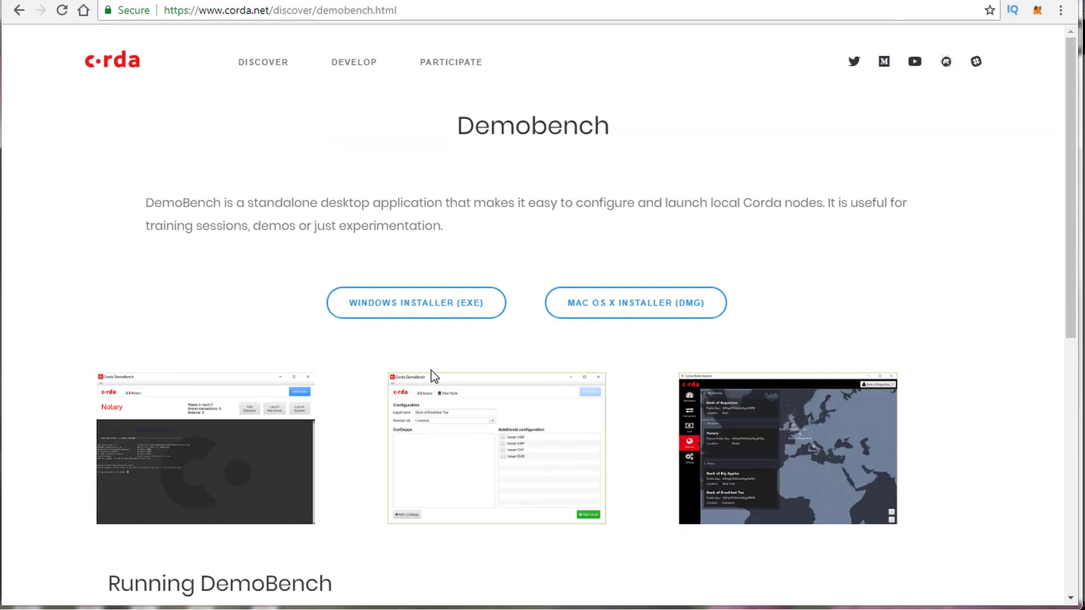